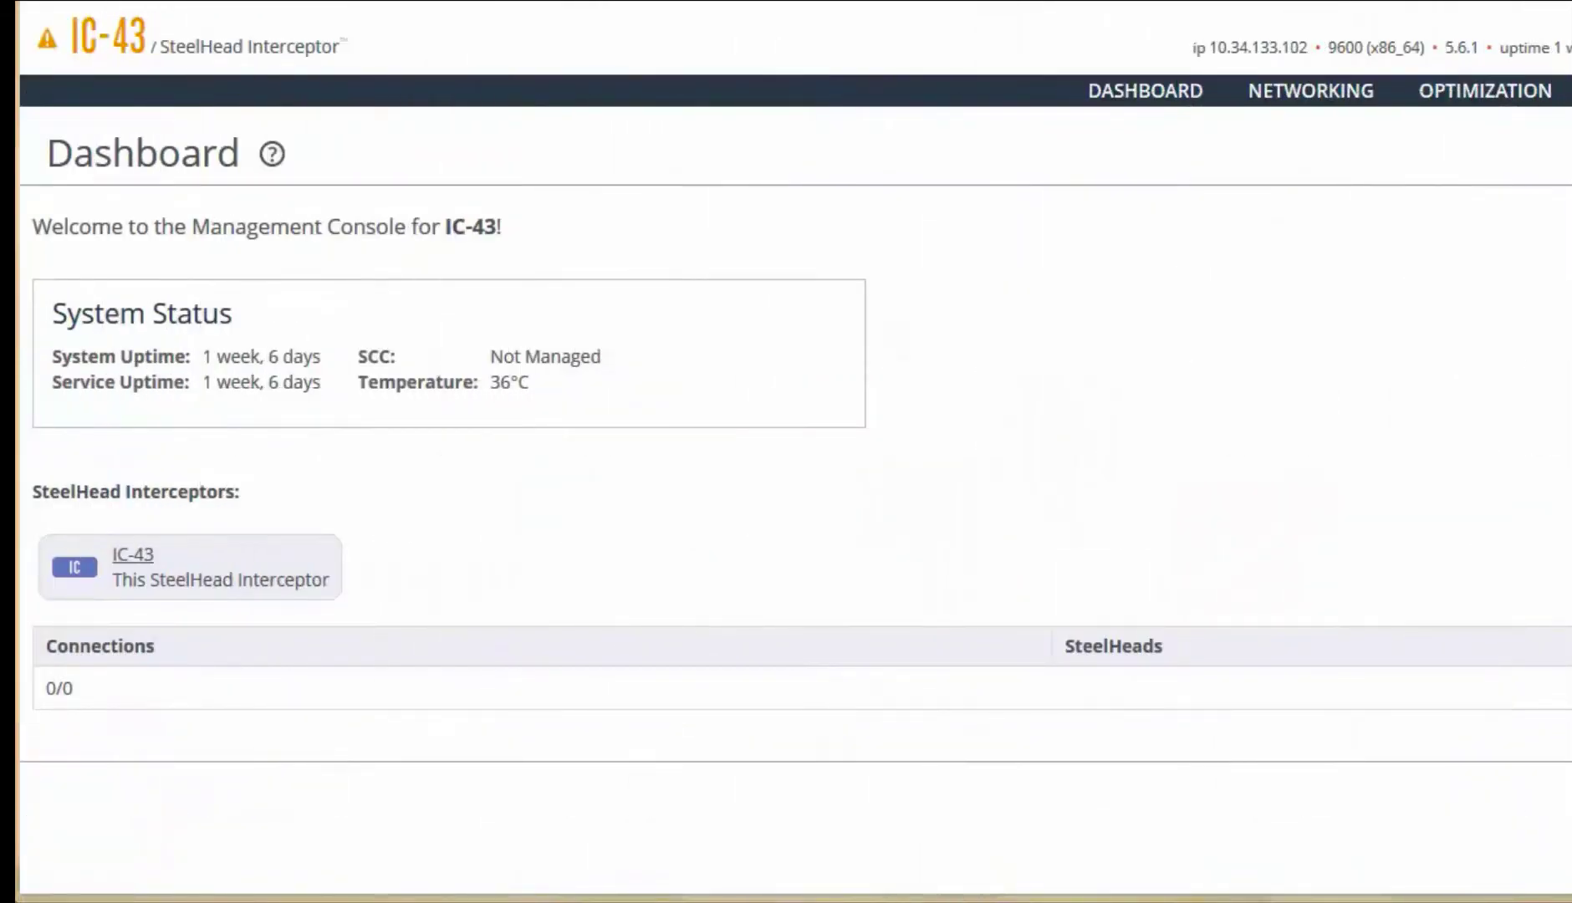
# Enable and apply VLAN Segregation on the IC-43 Interceptor.
pyautogui.moveTo(1334, 101)
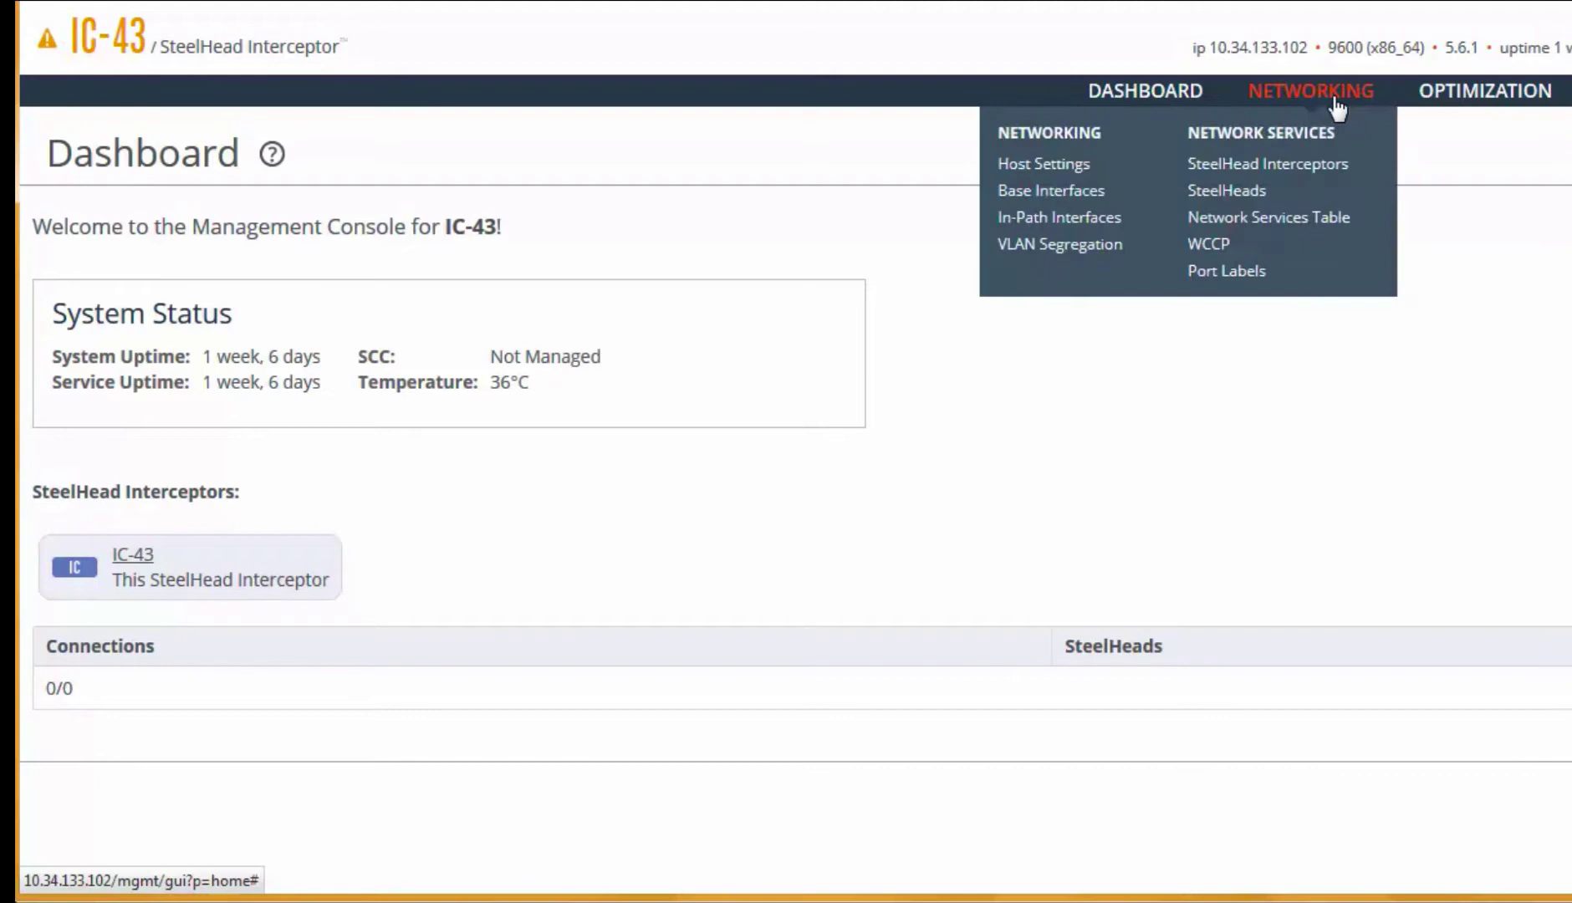
pyautogui.click(1064, 246)
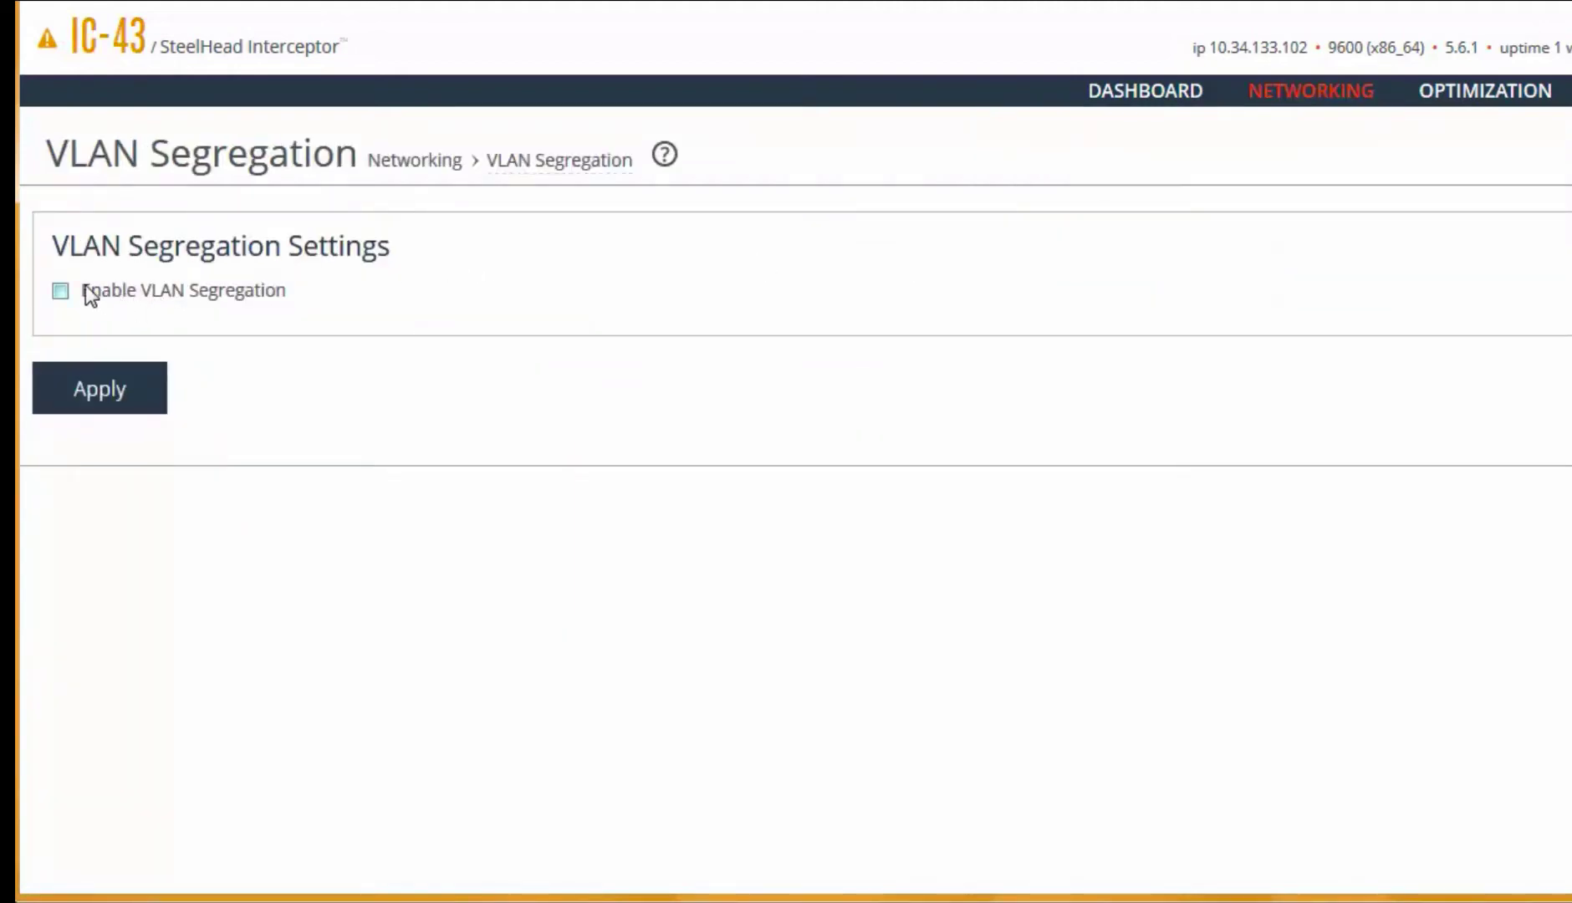
pyautogui.click(61, 290)
pyautogui.click(113, 393)
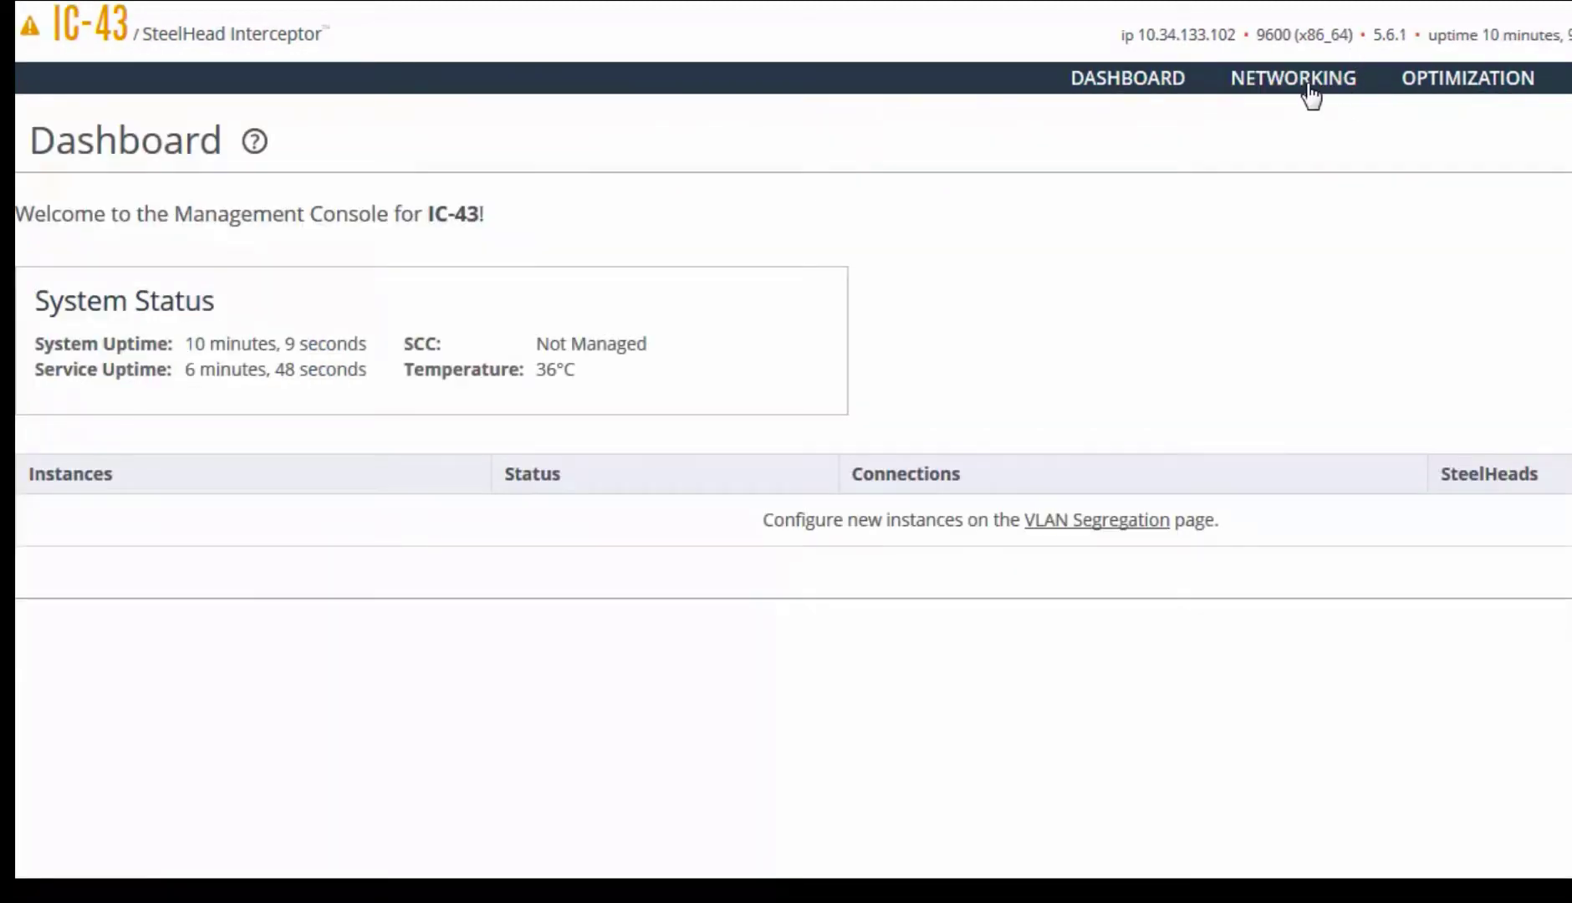
# Add a VLAN segregation instance named 'red' and open its configuration.
pyautogui.moveTo(1311, 95)
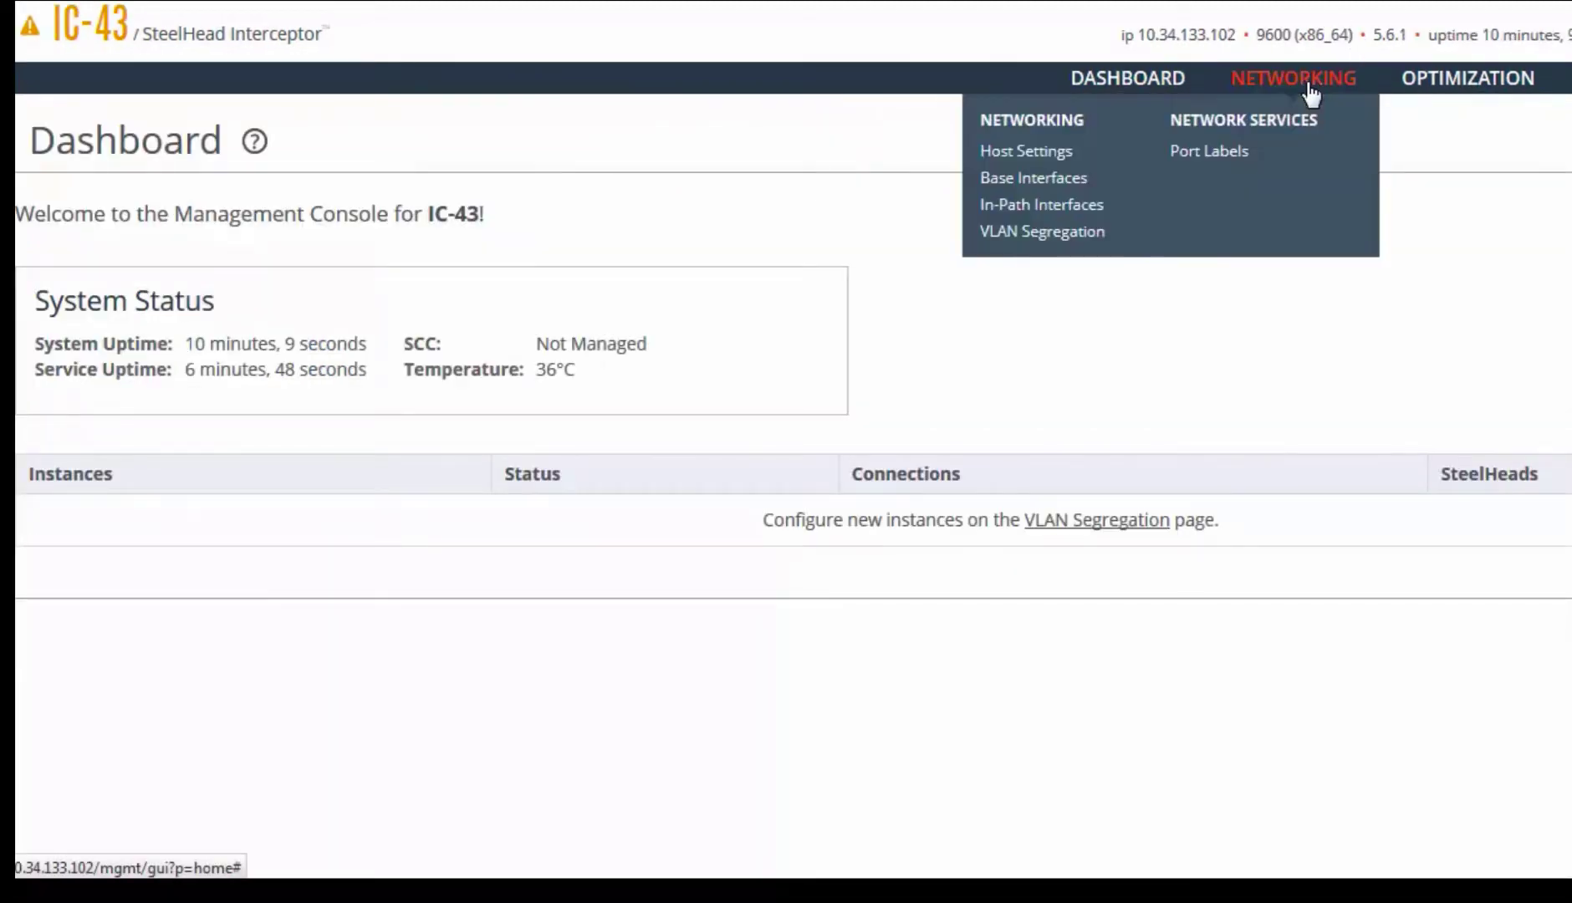
pyautogui.click(1038, 239)
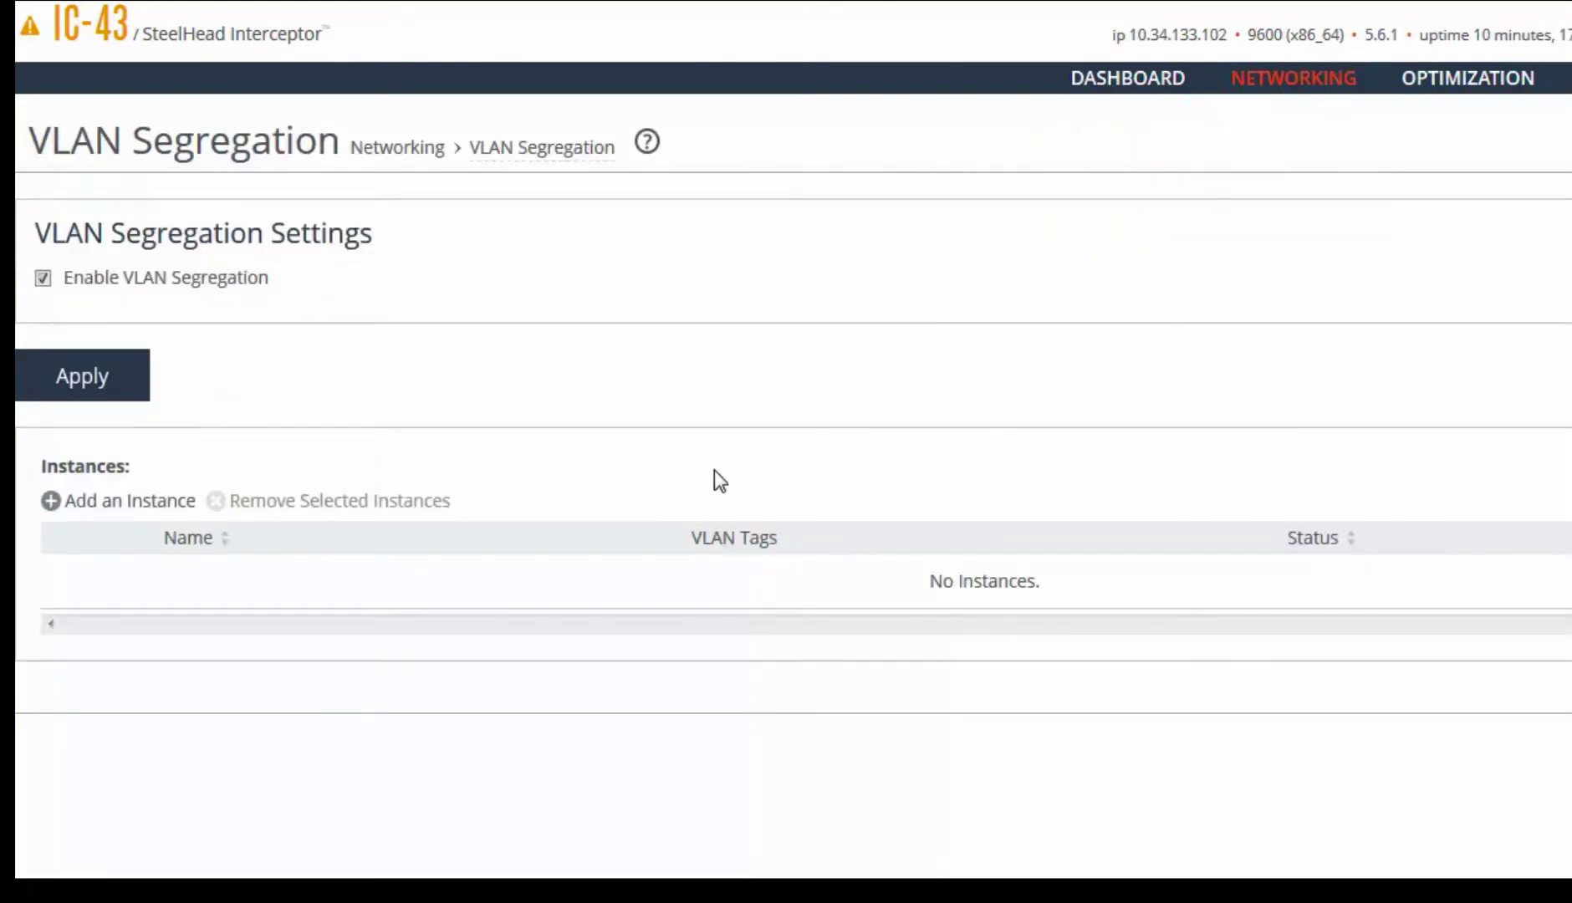
pyautogui.click(150, 502)
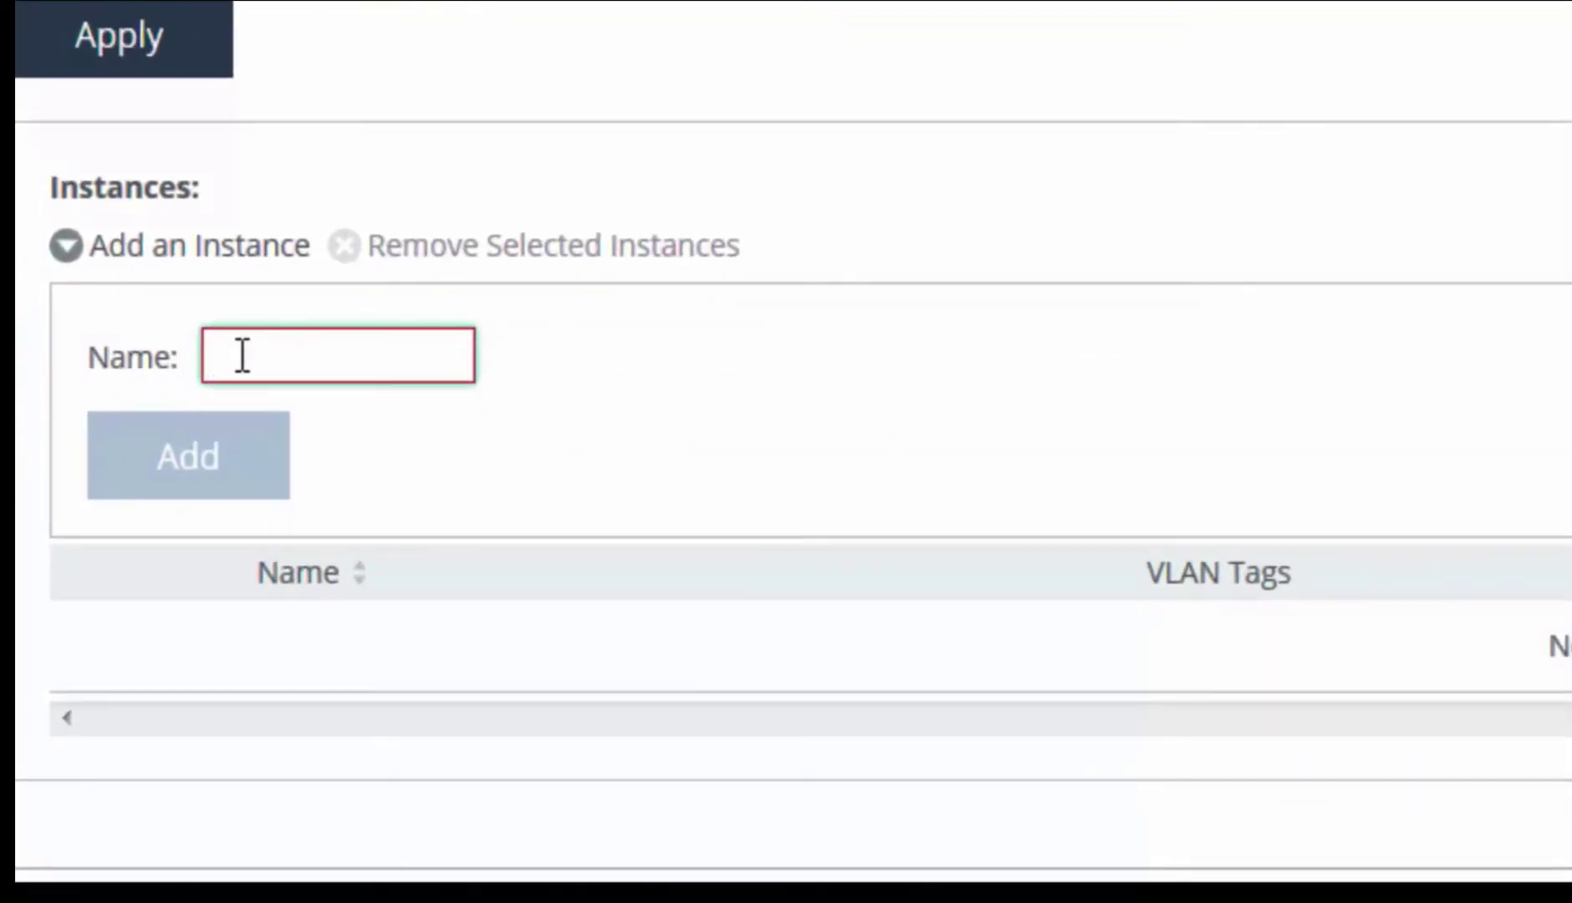
pyautogui.write('red')
pyautogui.click(185, 469)
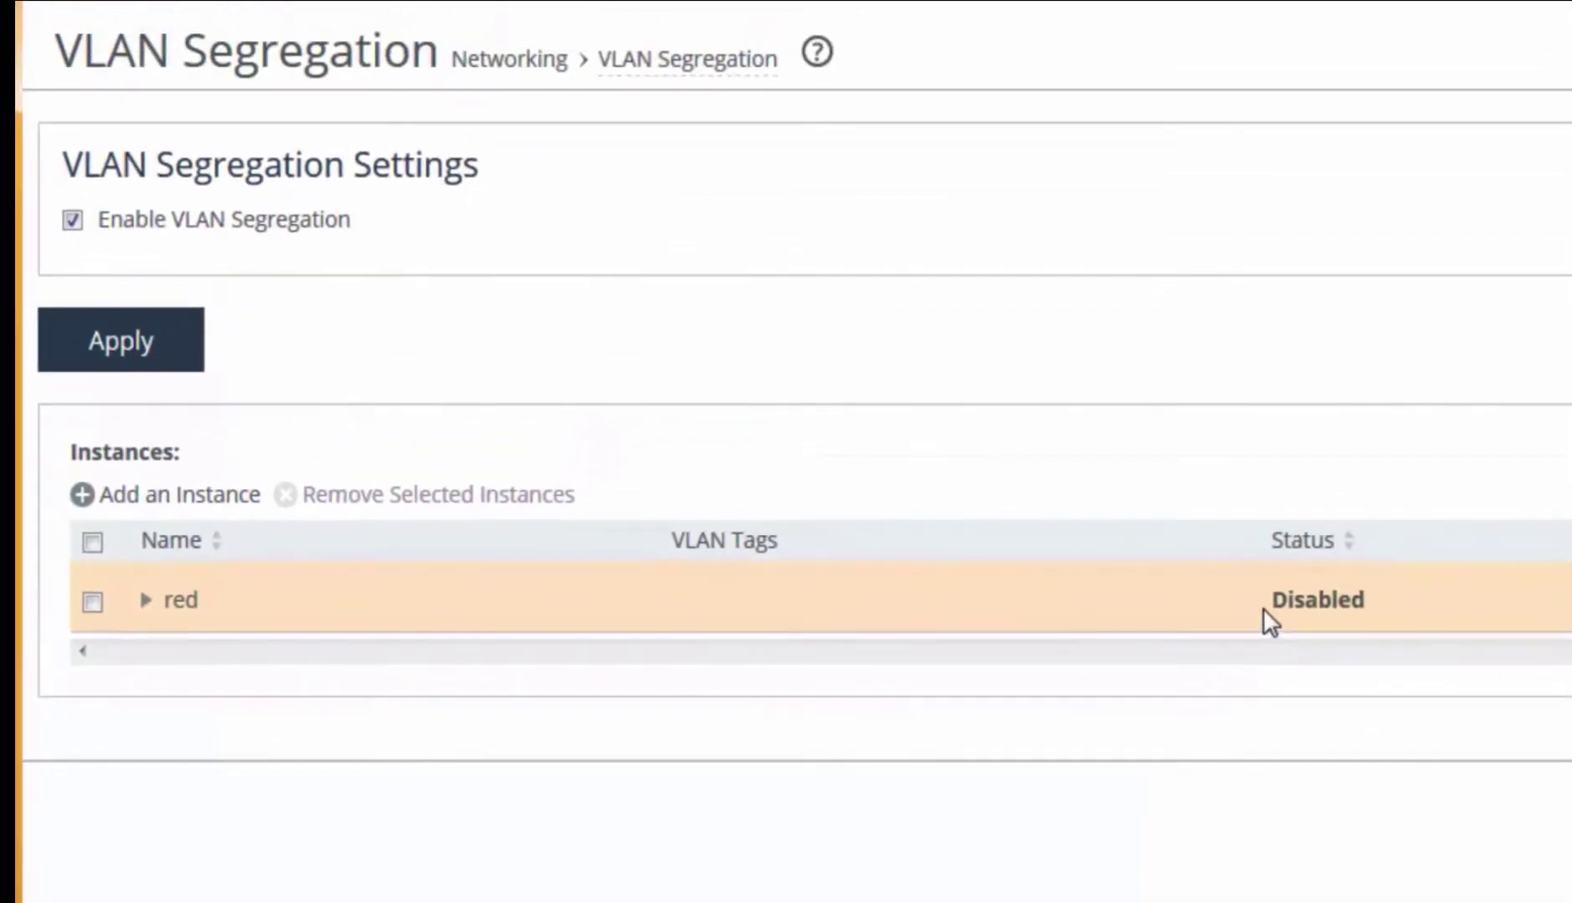
pyautogui.click(147, 601)
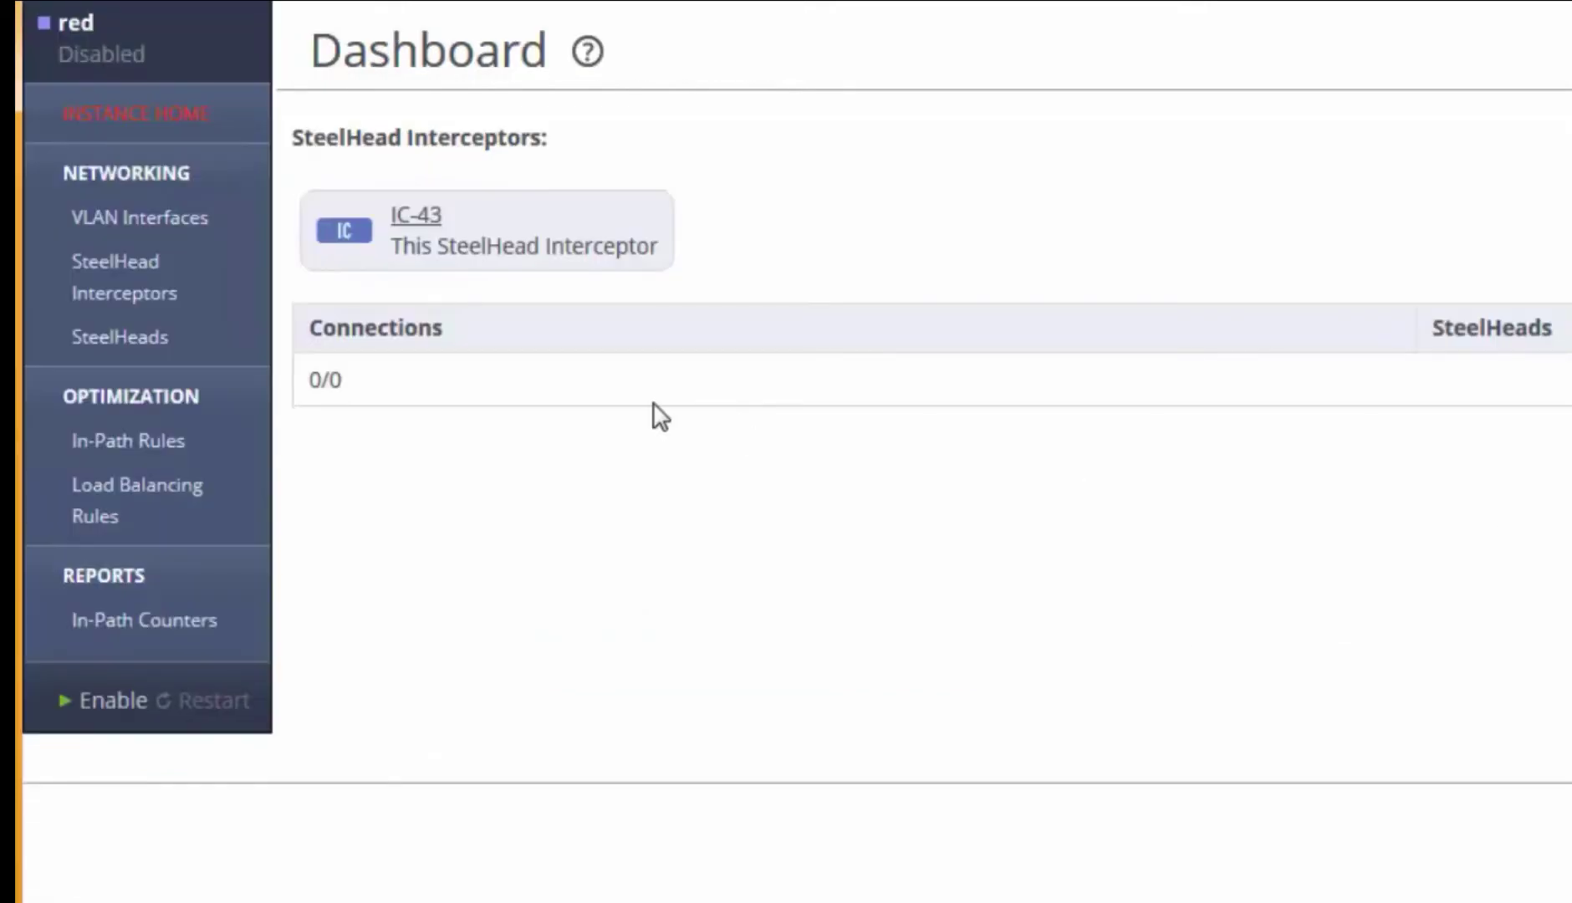
# Attach VLAN tag 100 to the red instance and review the inpath1_0.100 interface settings.
pyautogui.click(194, 223)
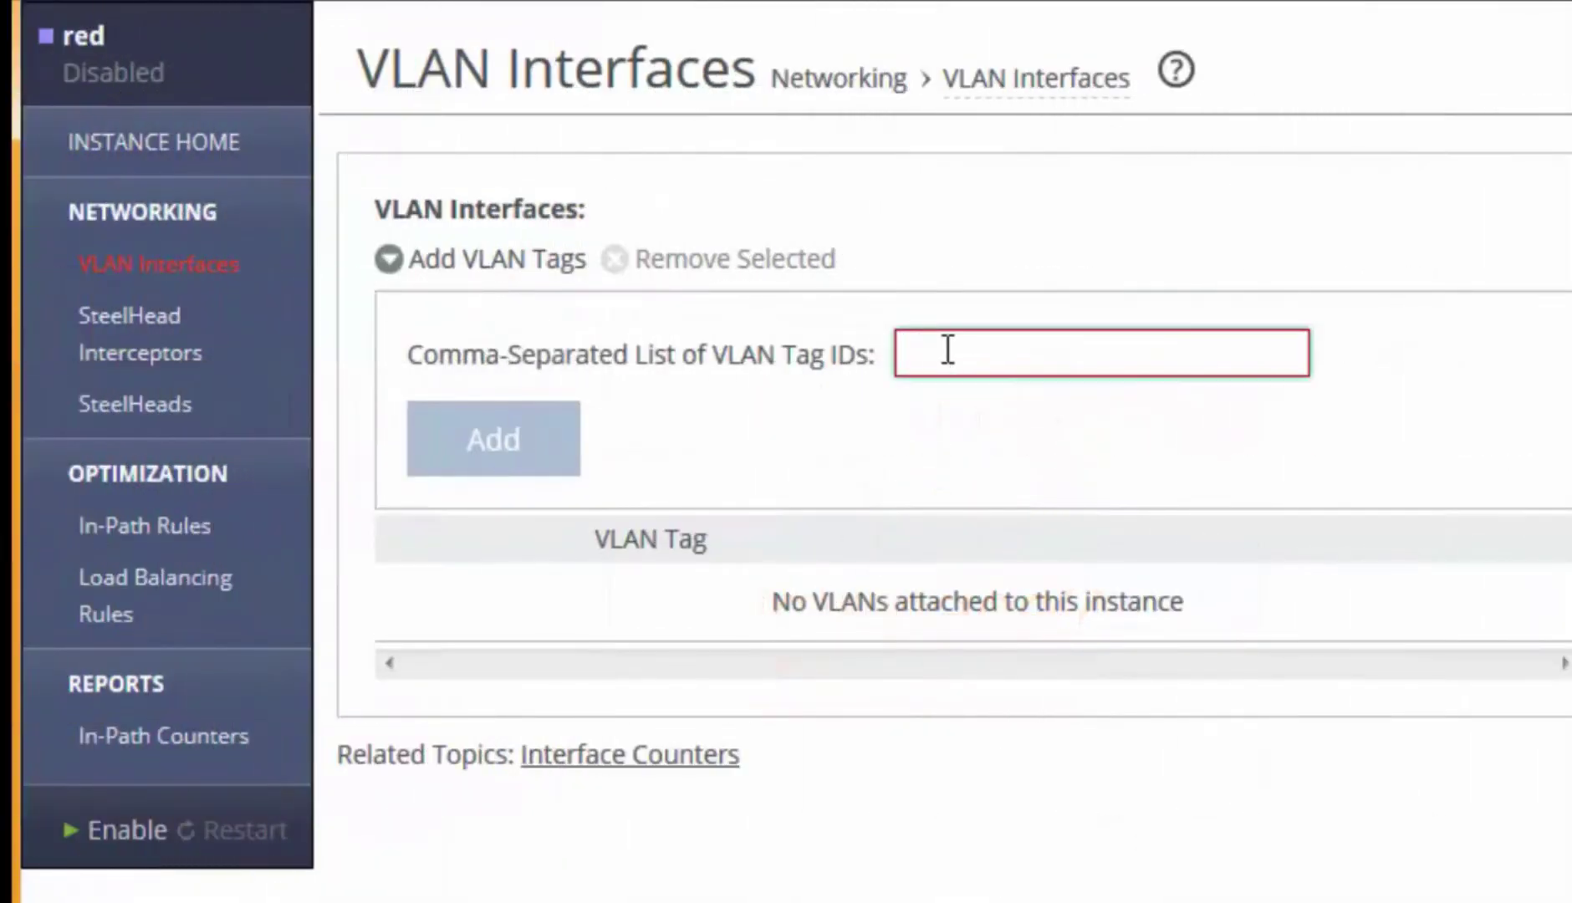
pyautogui.write('100')
pyautogui.click(505, 437)
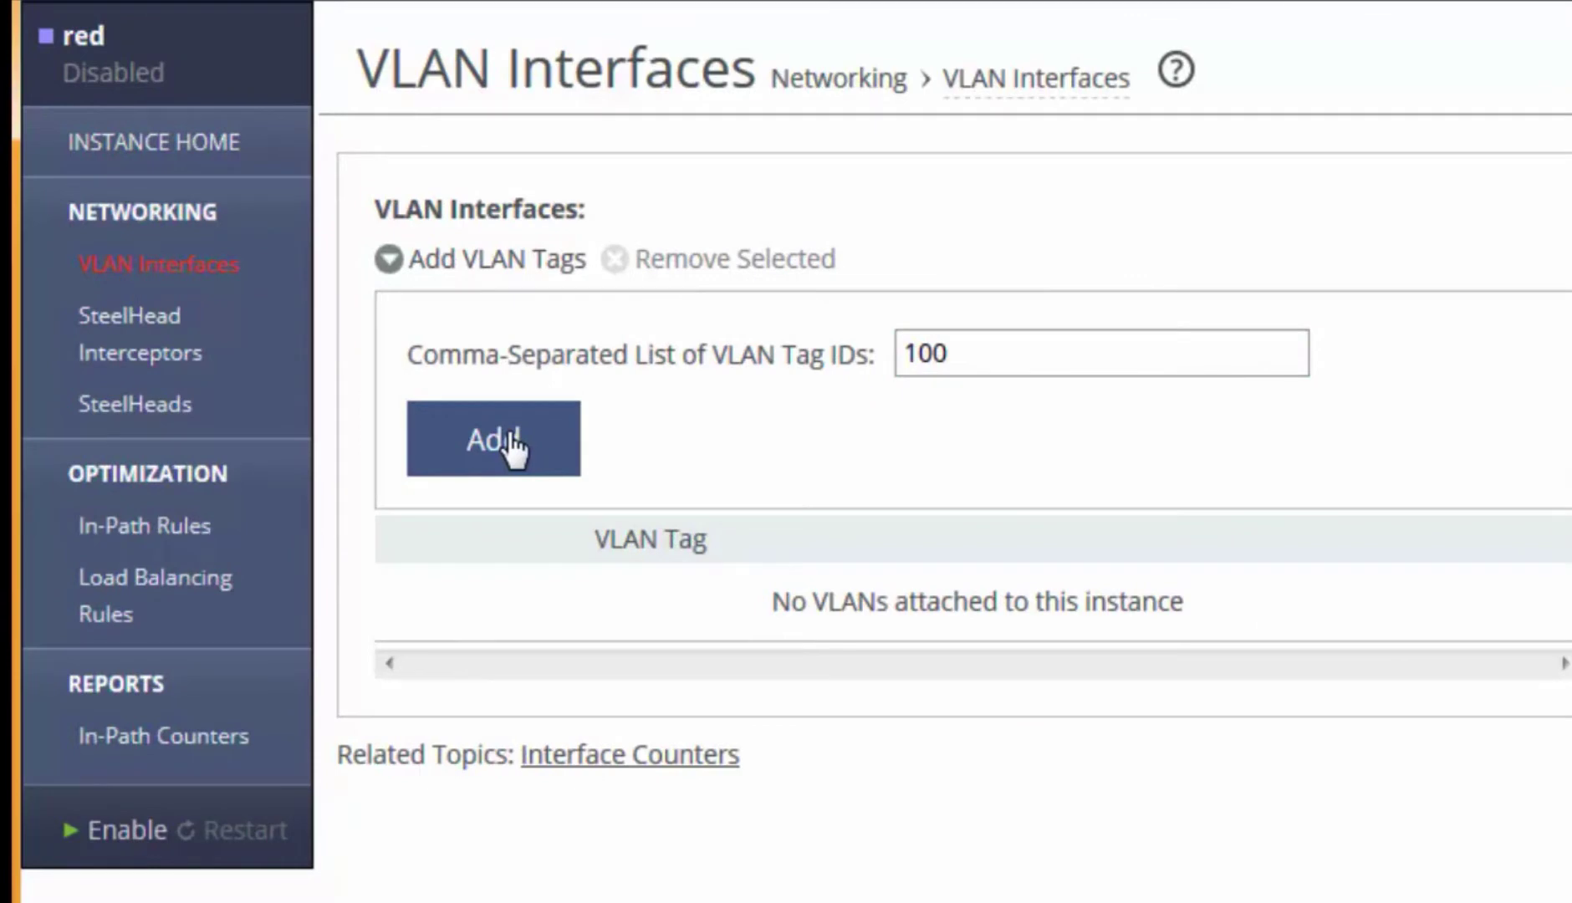
pyautogui.click(457, 386)
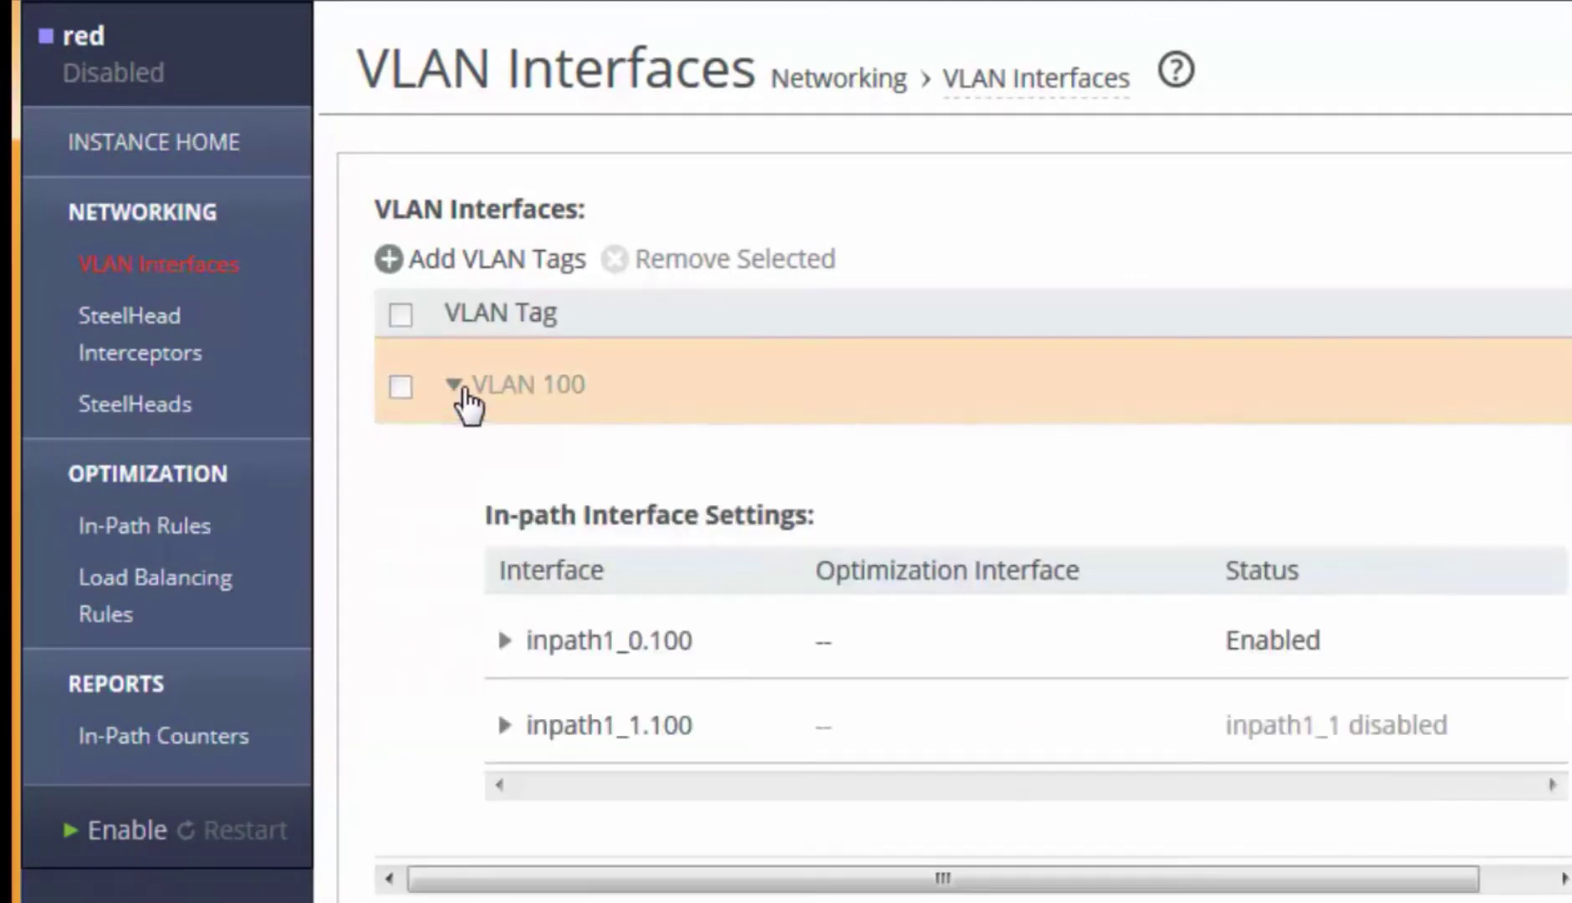
pyautogui.click(506, 645)
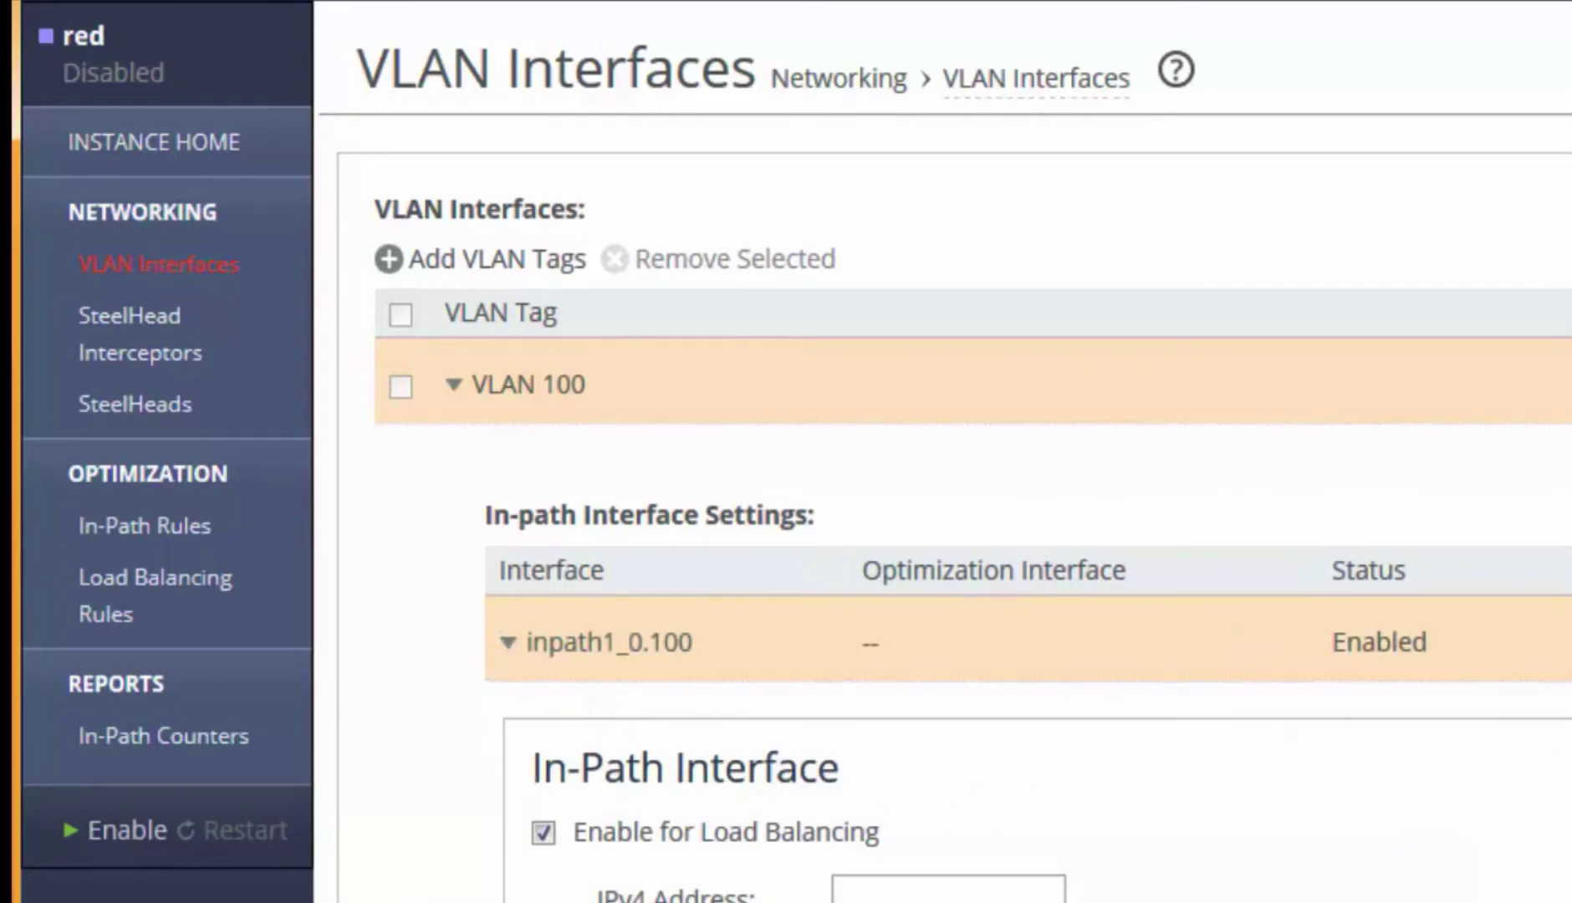
pyautogui.scroll(-5, 836, 451)
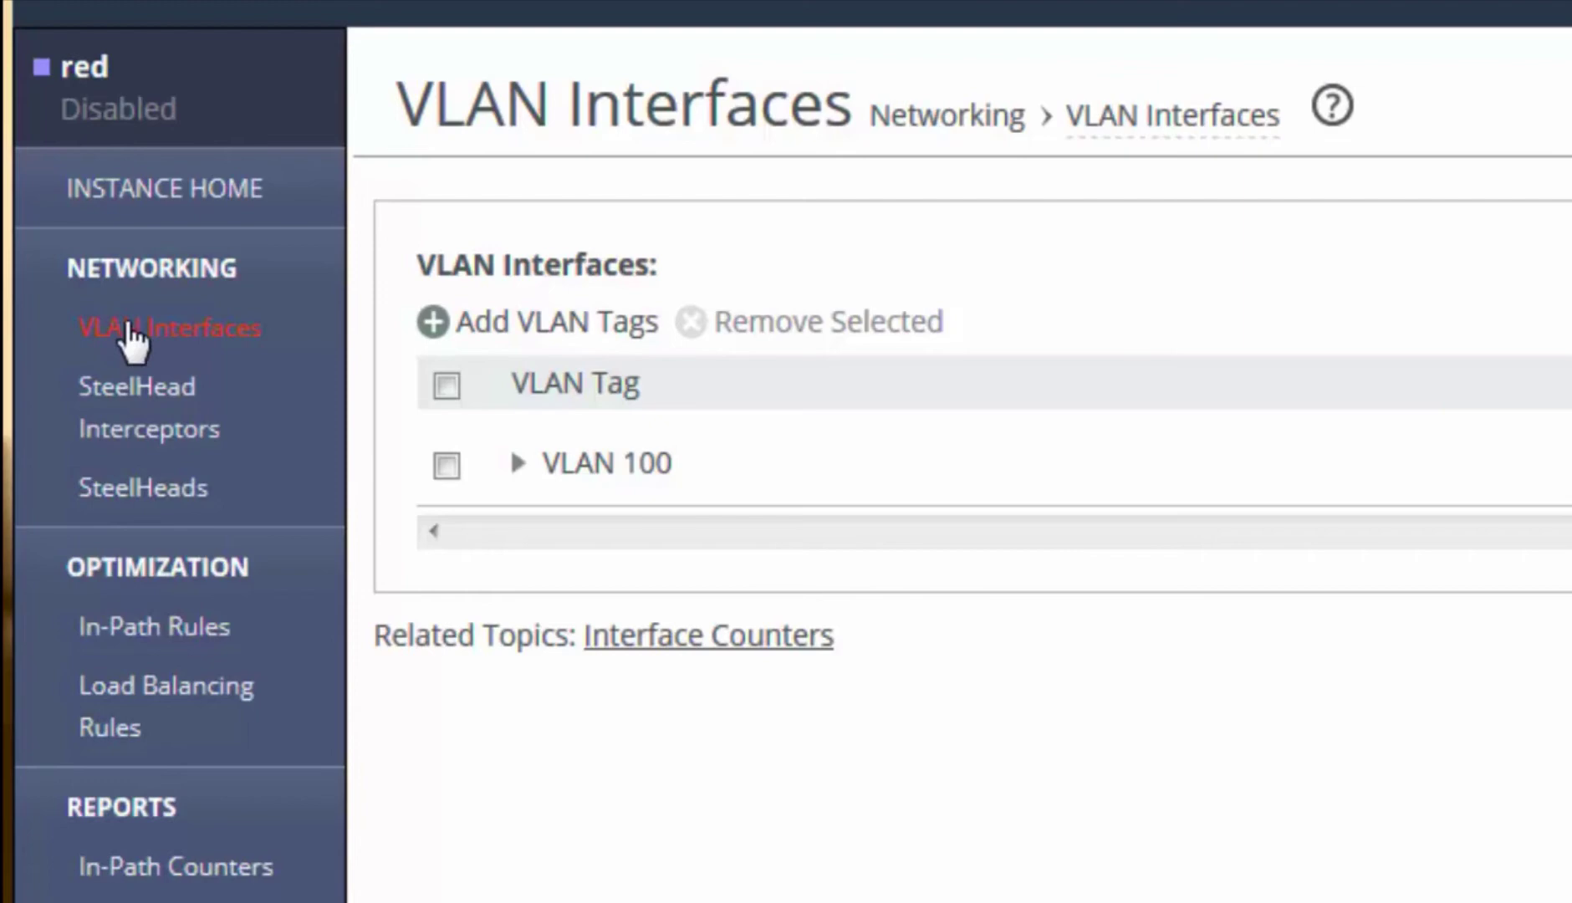
# Browse the red instance's Interceptors, SteelHeads, load balancing rules and in-path counters pages.
pyautogui.click(163, 428)
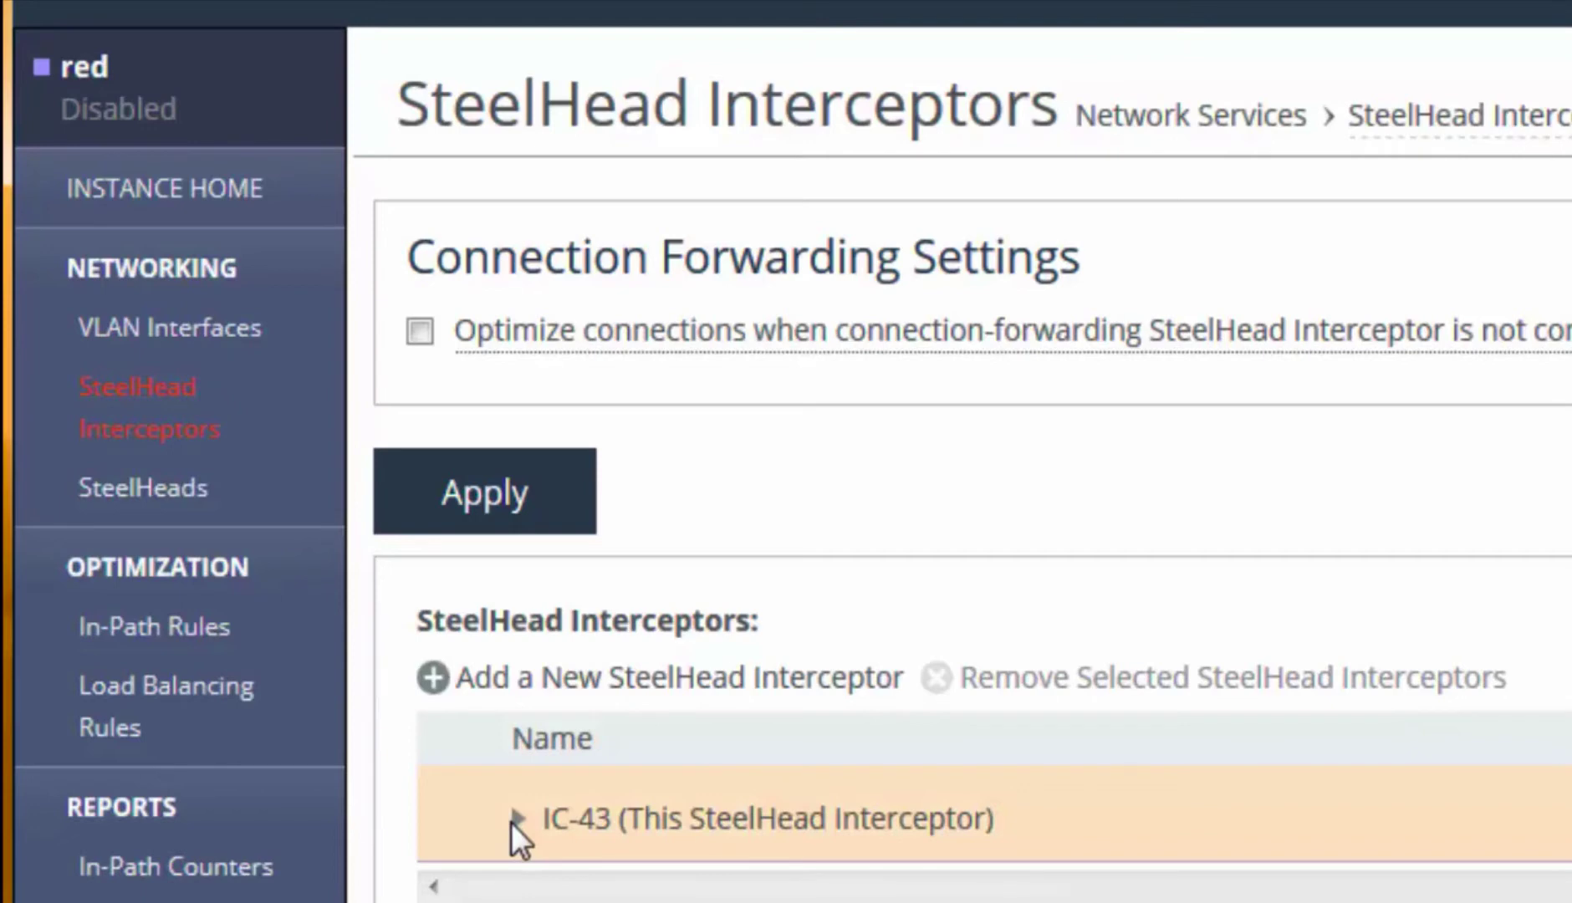
pyautogui.click(515, 819)
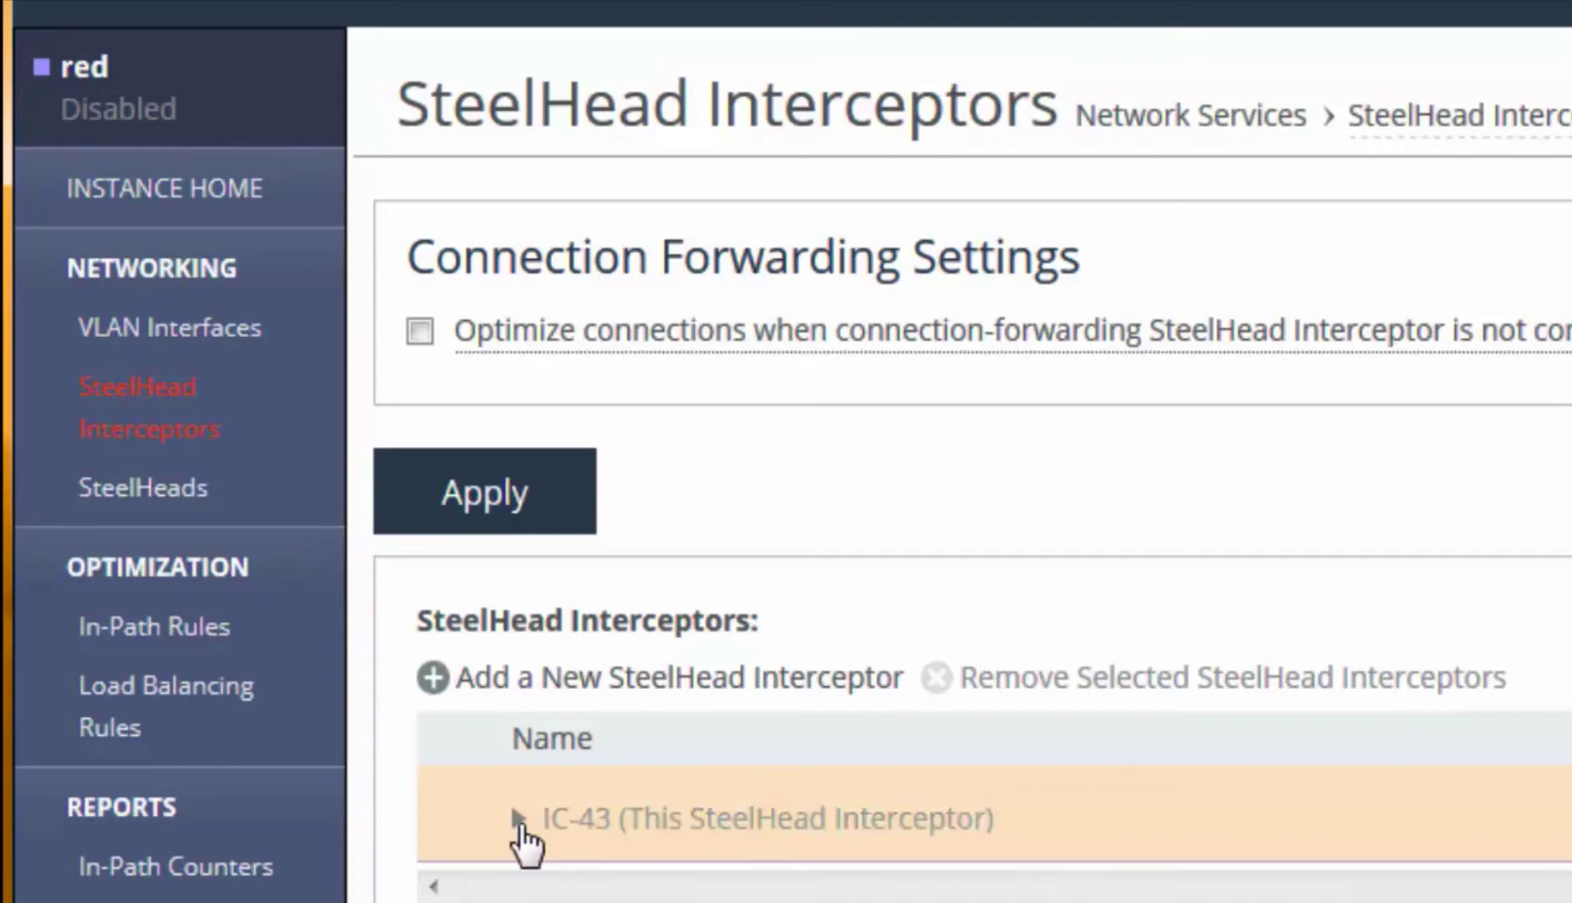
pyautogui.click(123, 493)
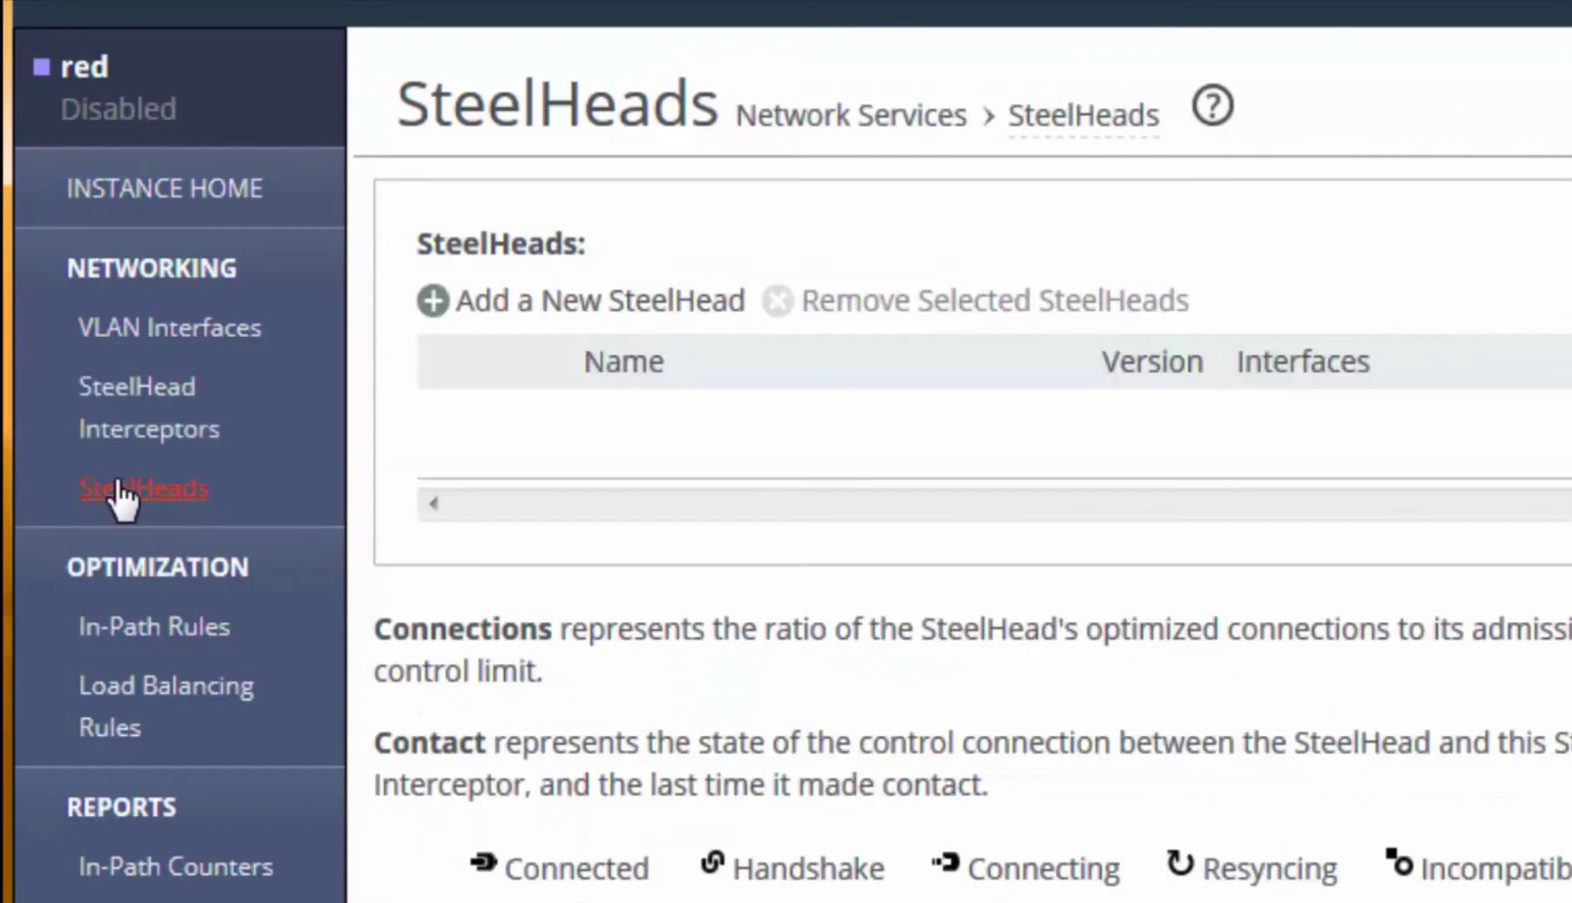
pyautogui.click(583, 313)
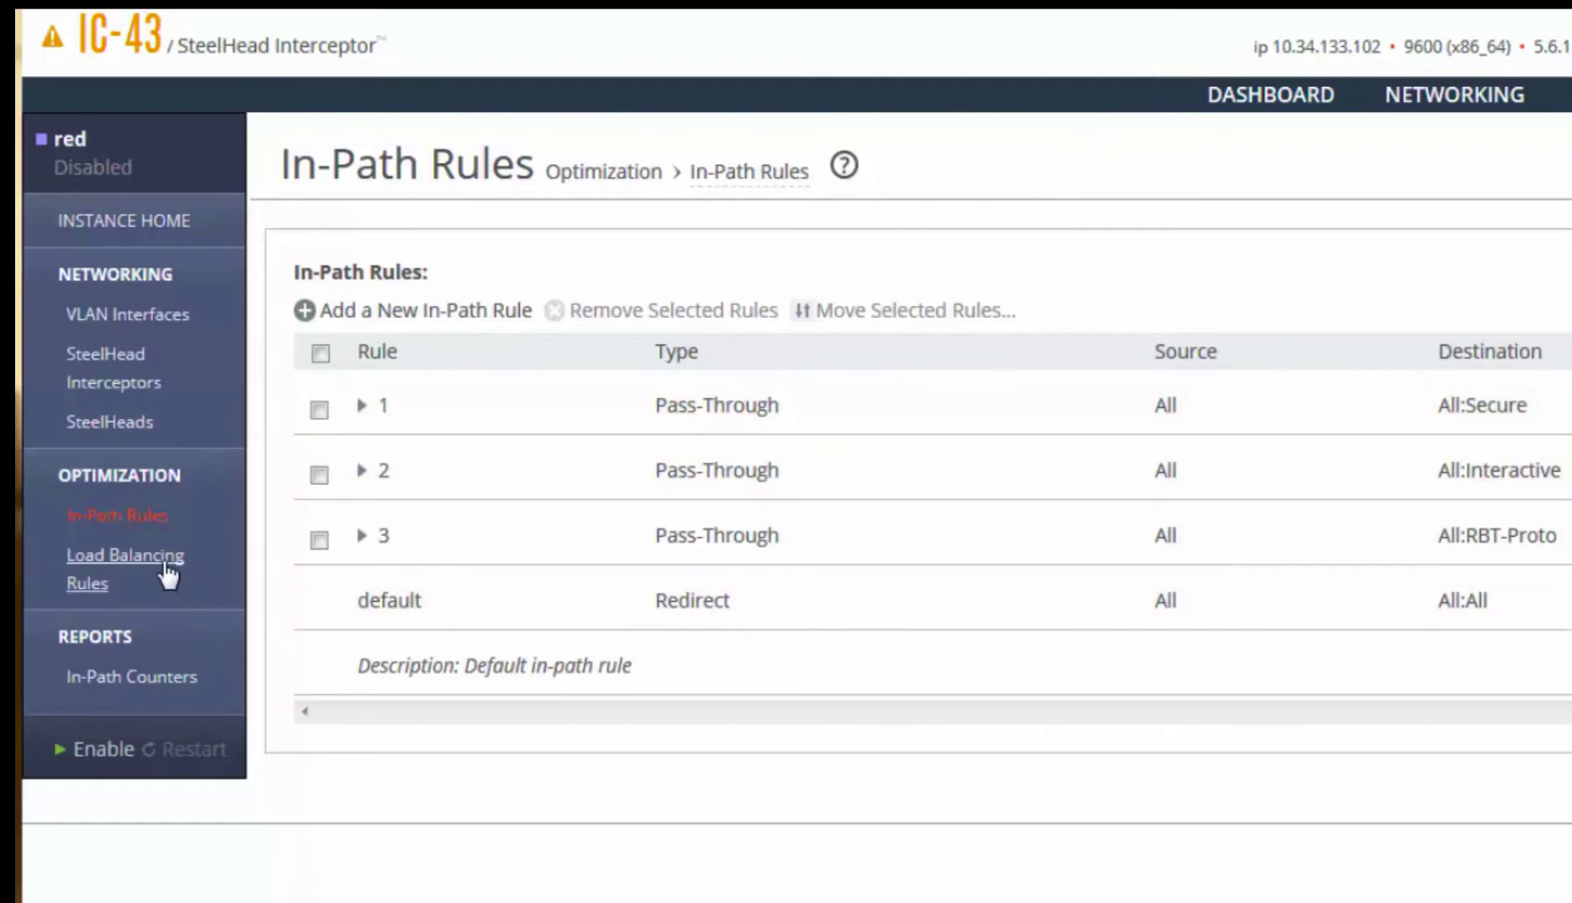
pyautogui.click(125, 556)
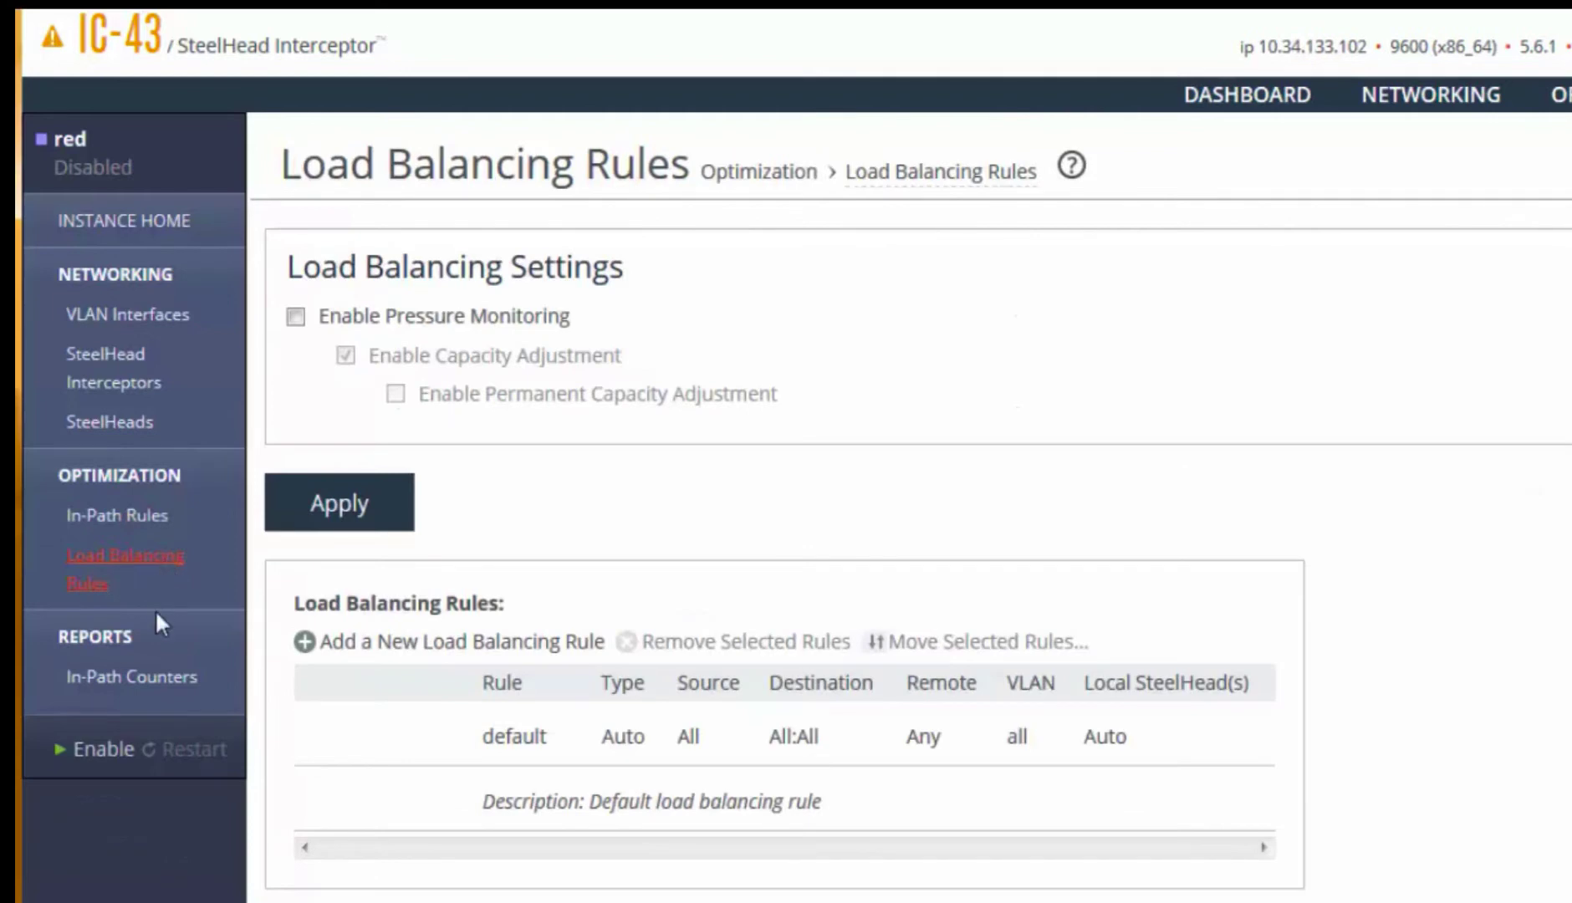
pyautogui.click(144, 678)
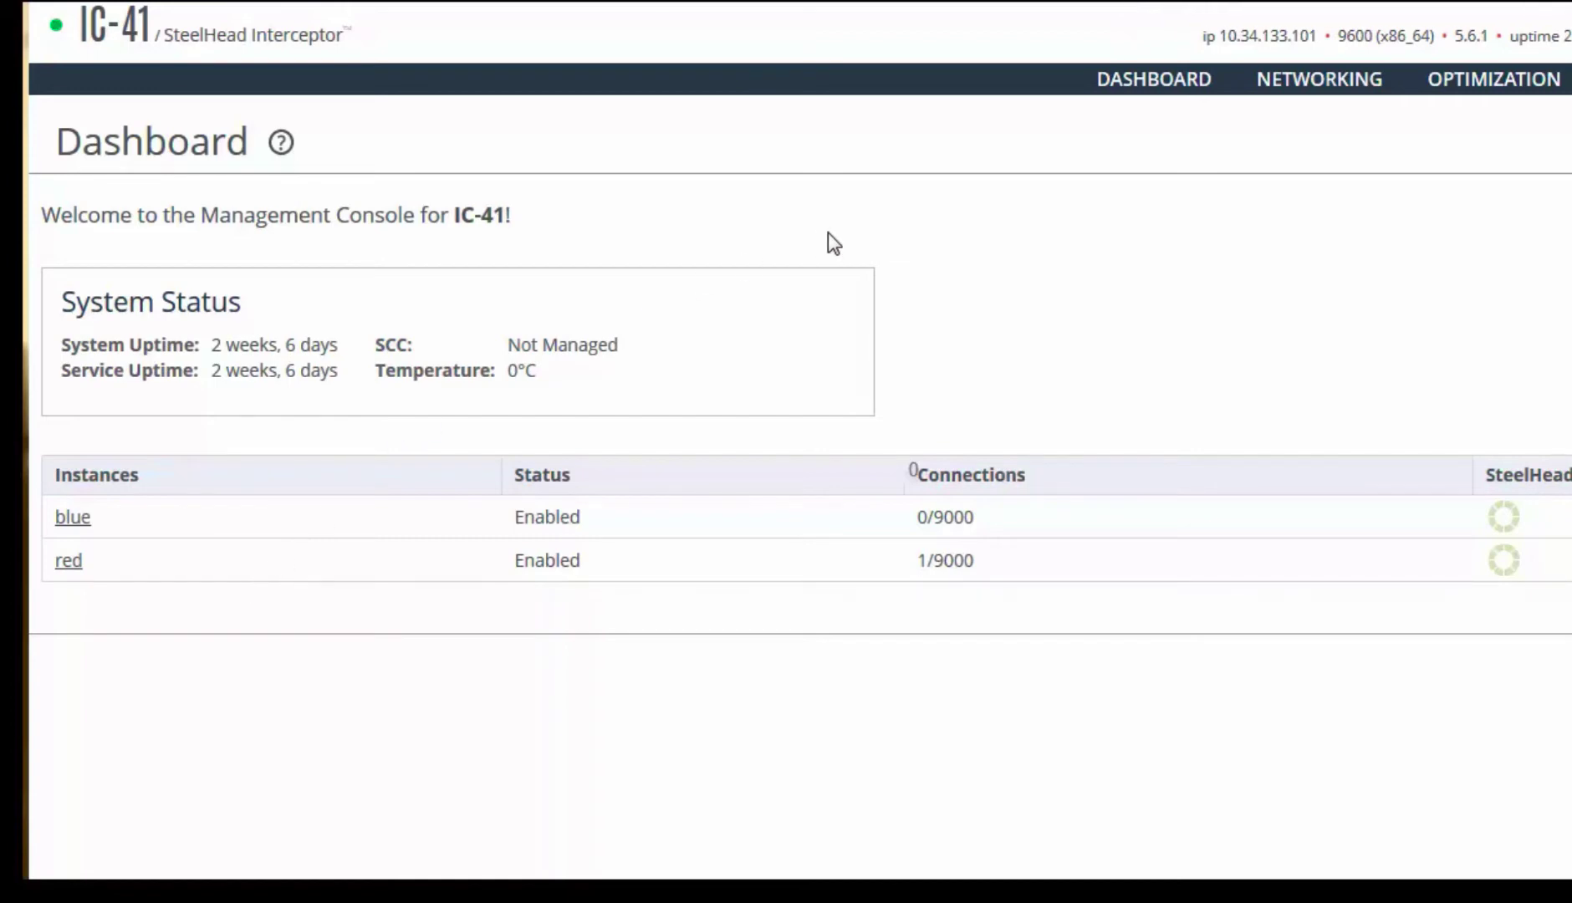
# Open the red instance's configuration from IC-41's VLAN Segregation page.
pyautogui.moveTo(1340, 98)
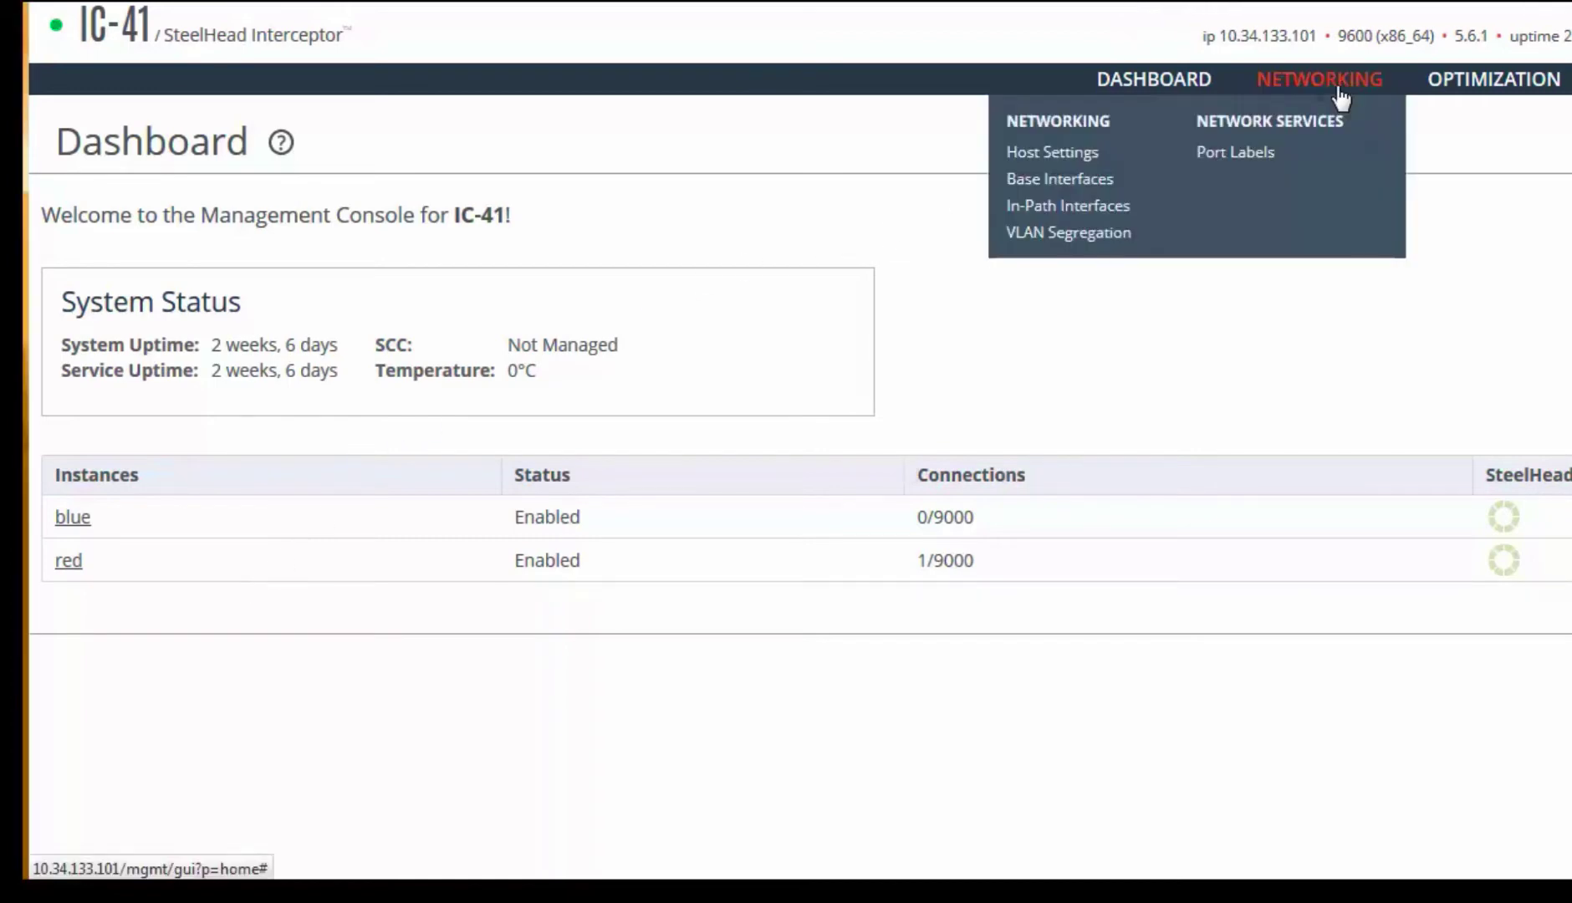
pyautogui.click(1053, 240)
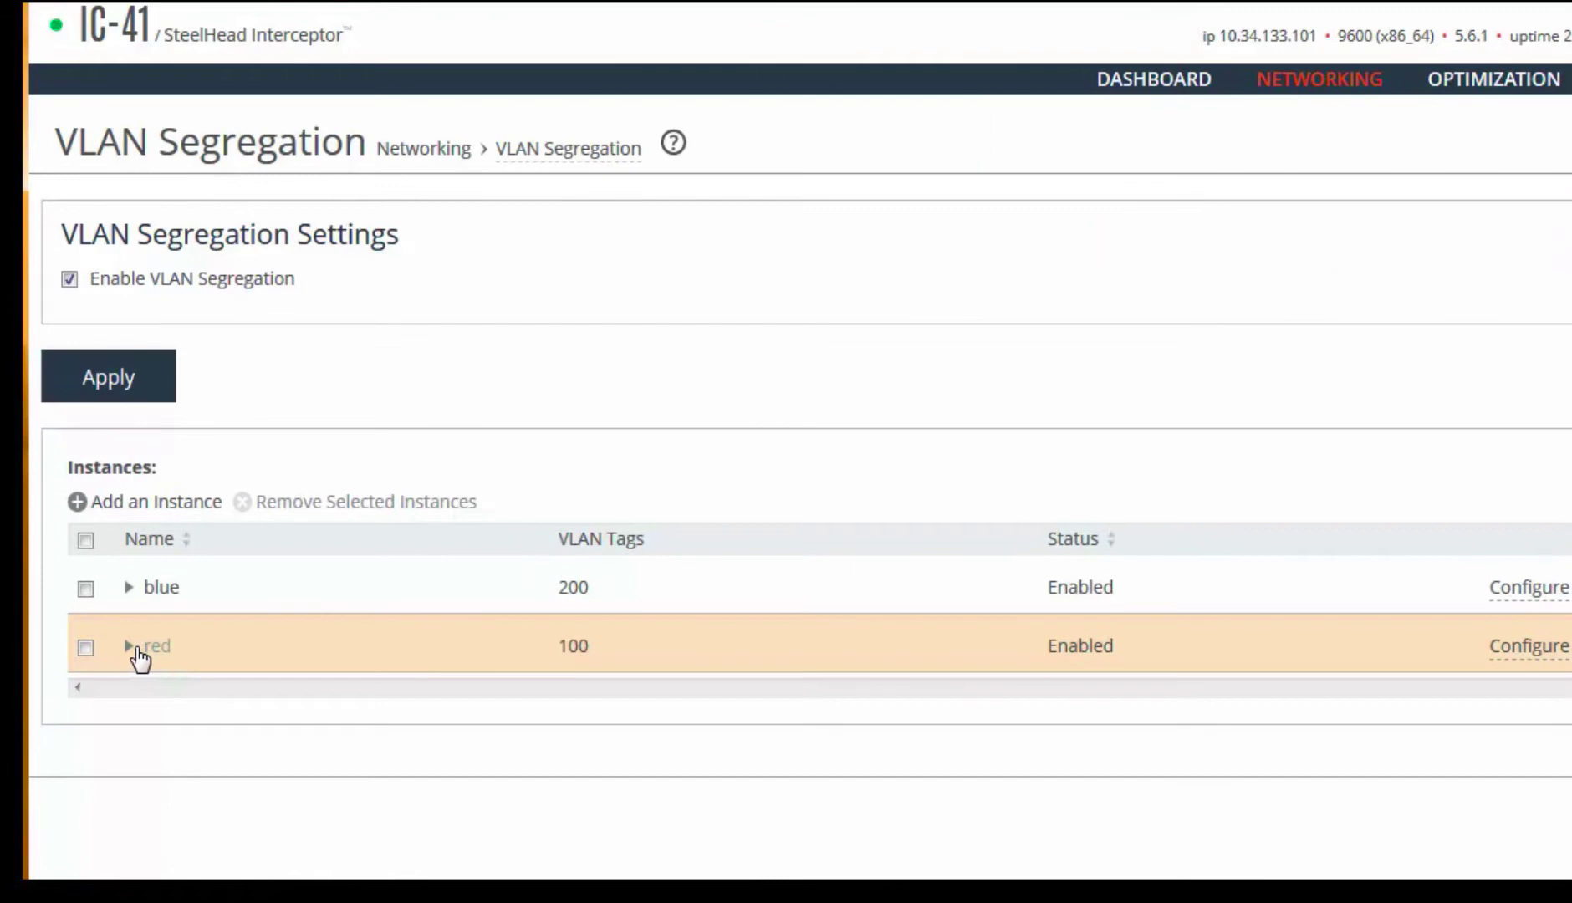
pyautogui.click(131, 647)
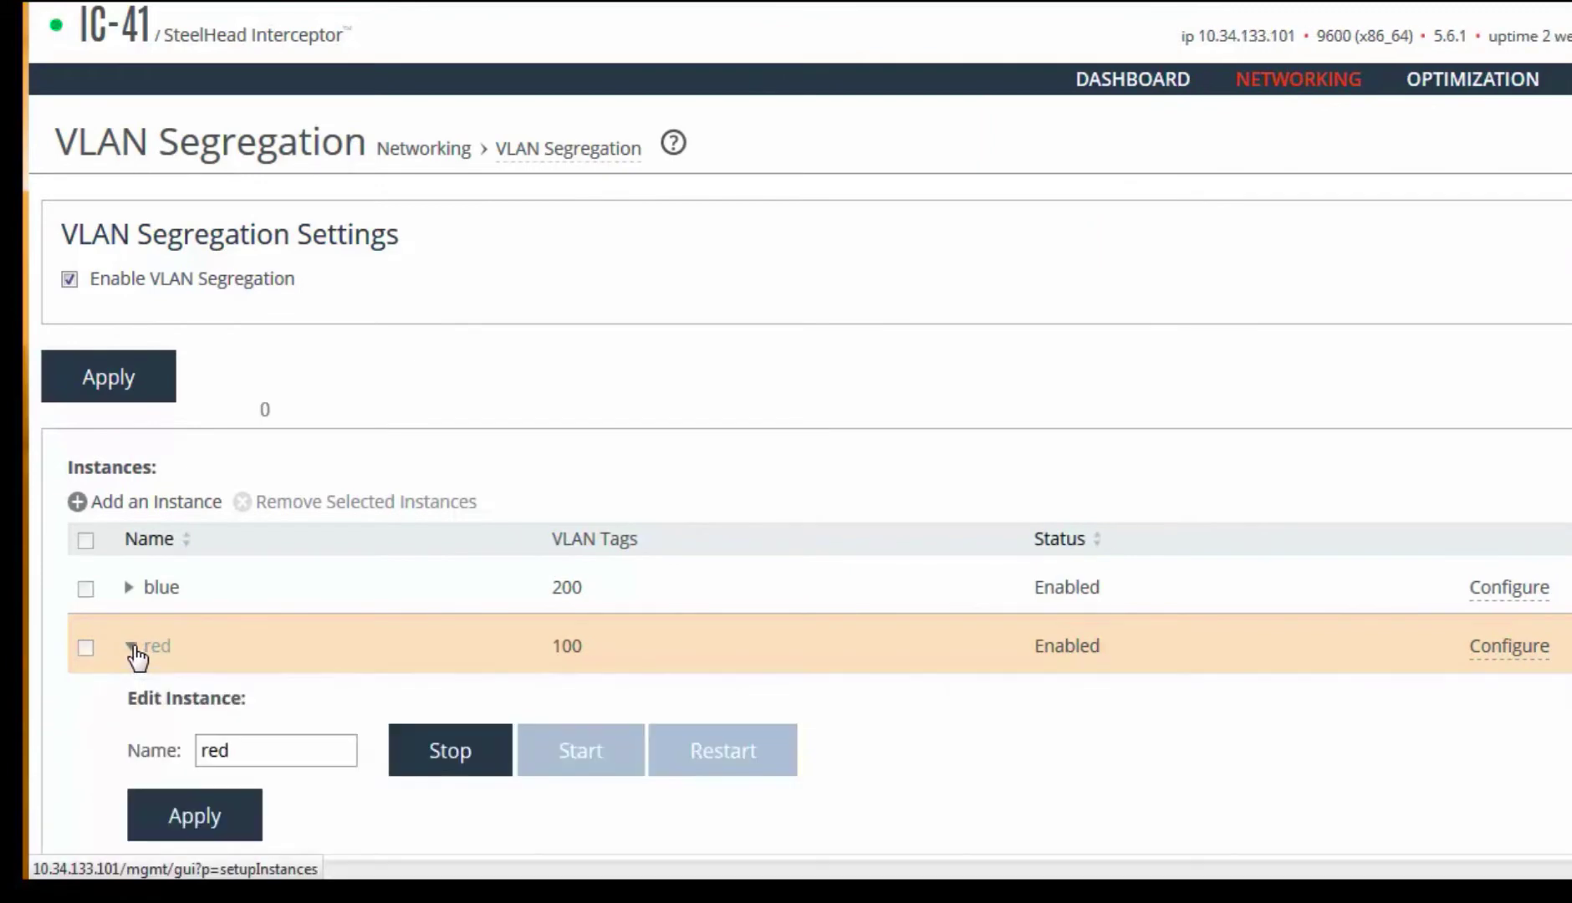
pyautogui.click(1500, 652)
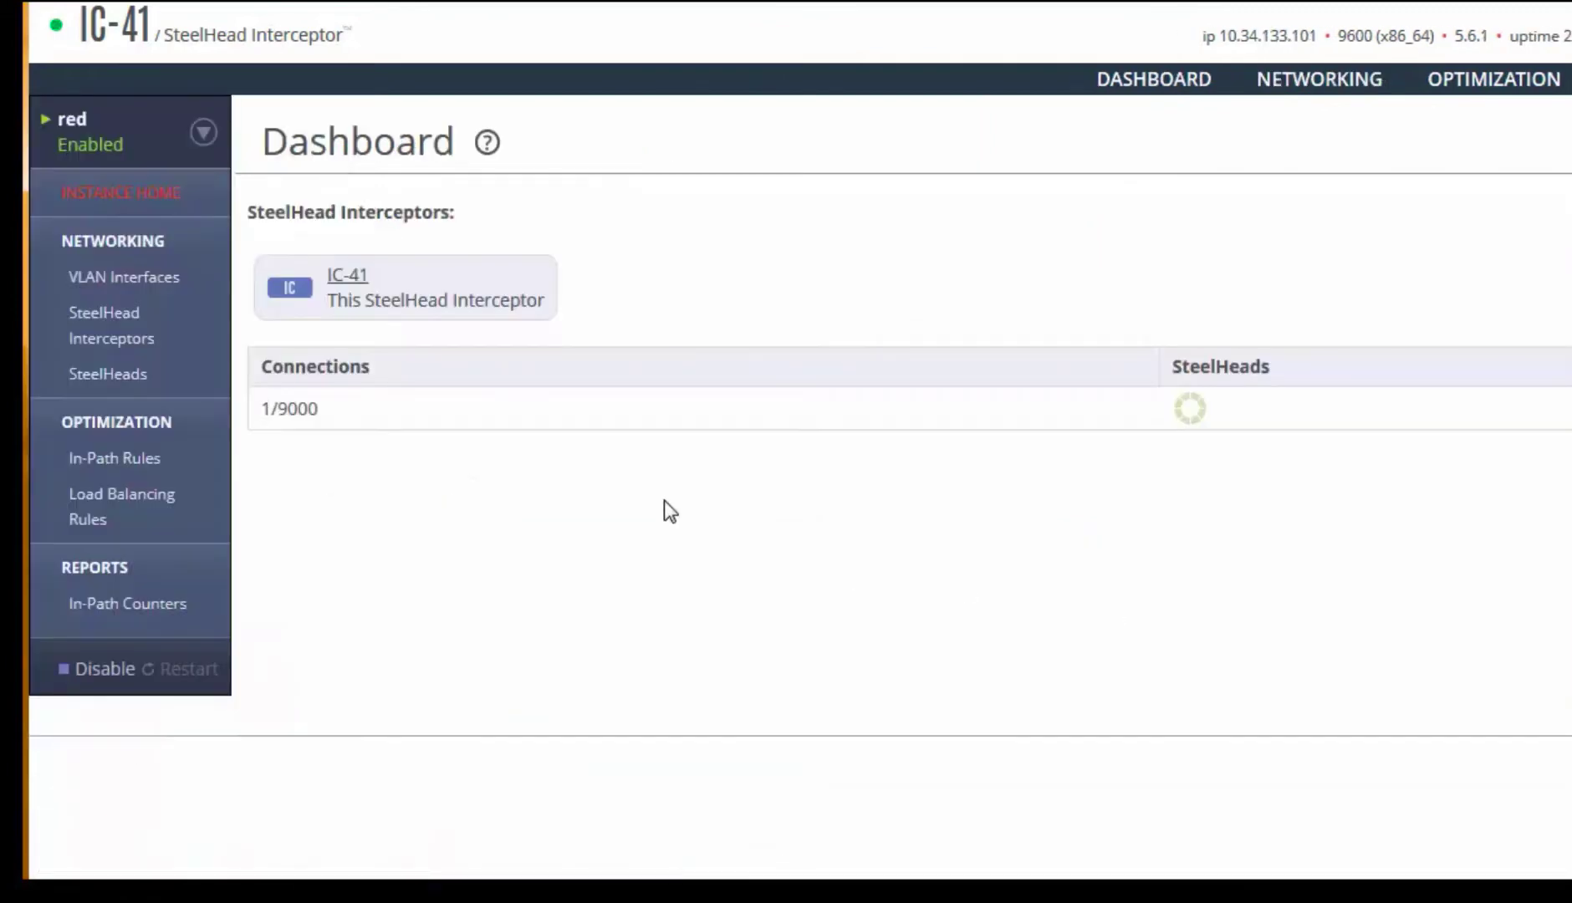
# Check red's VLAN 100 interfaces and SSH-RED peer, then view its interface counters.
pyautogui.click(156, 285)
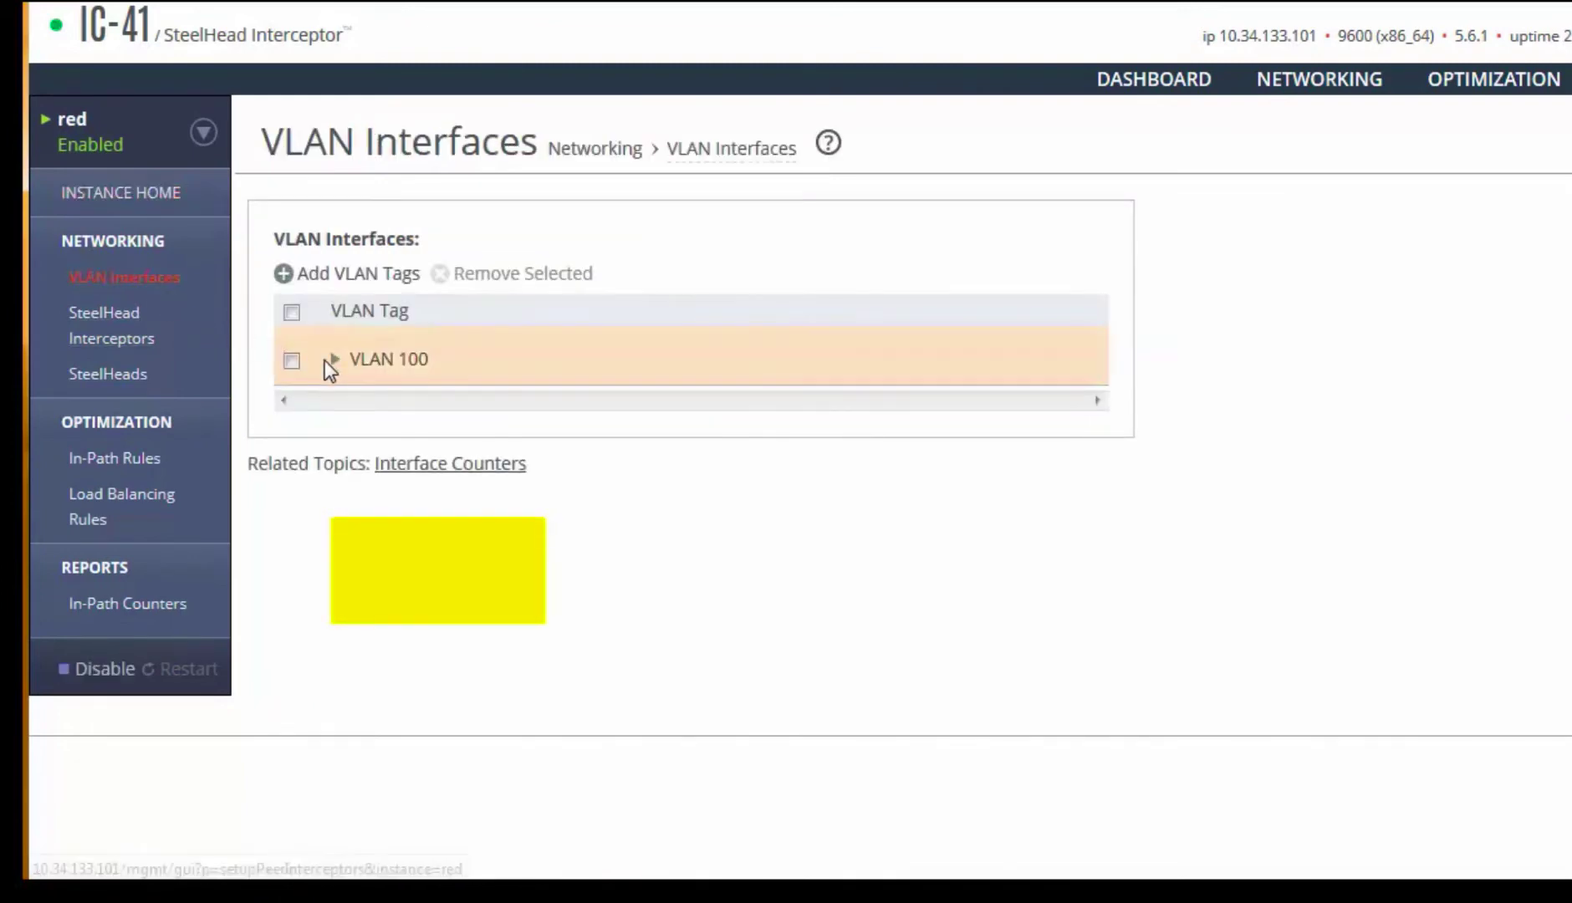
pyautogui.click(334, 361)
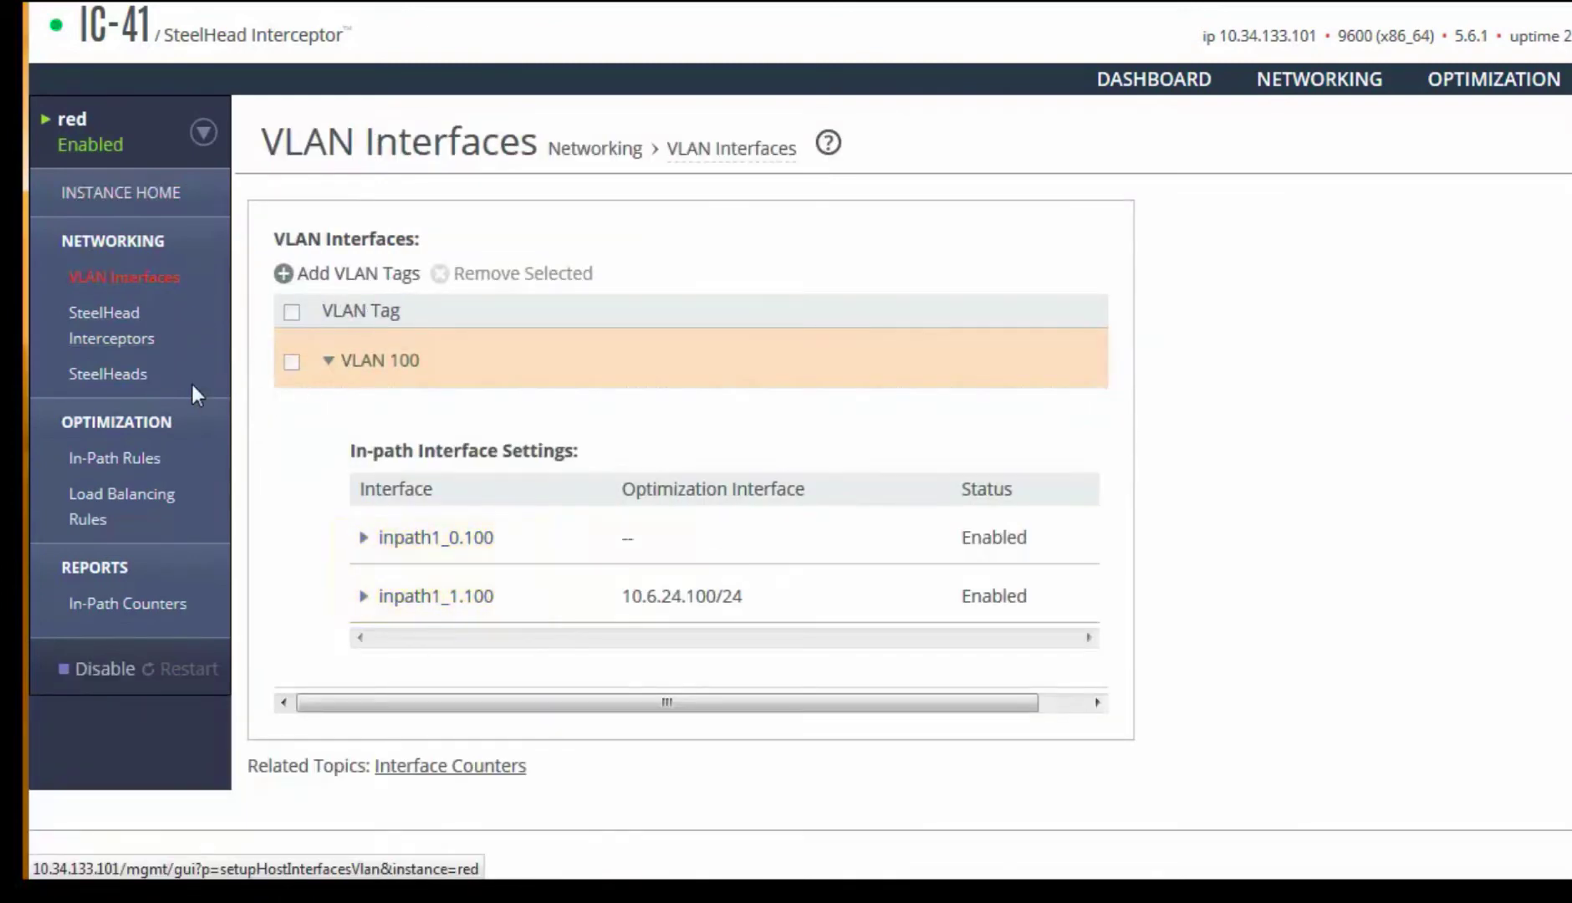
pyautogui.click(124, 381)
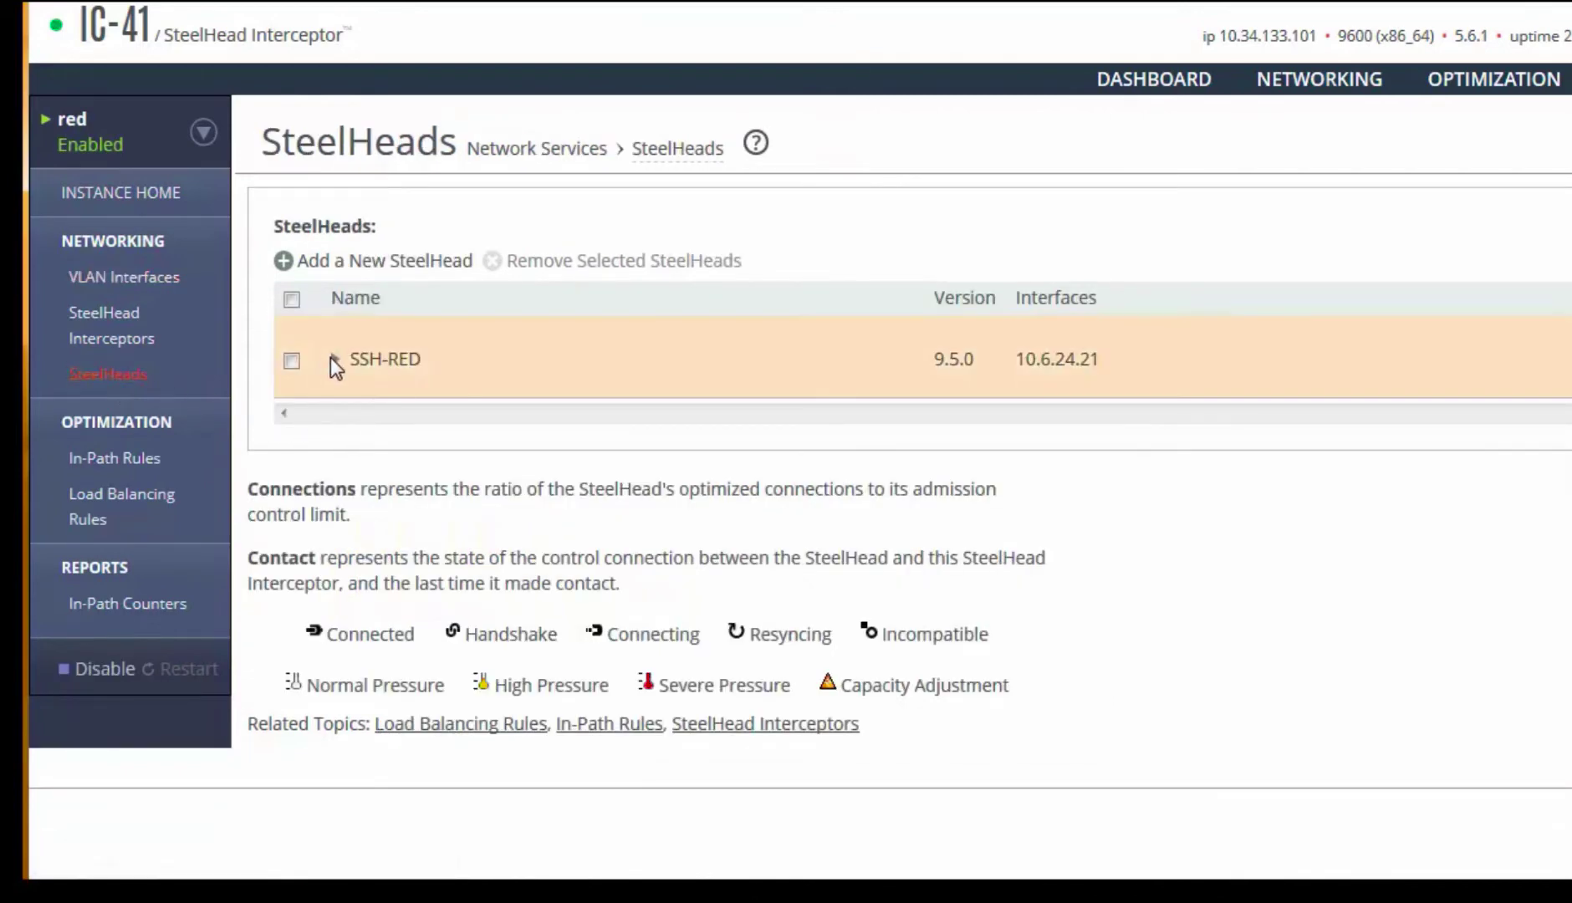
pyautogui.click(335, 359)
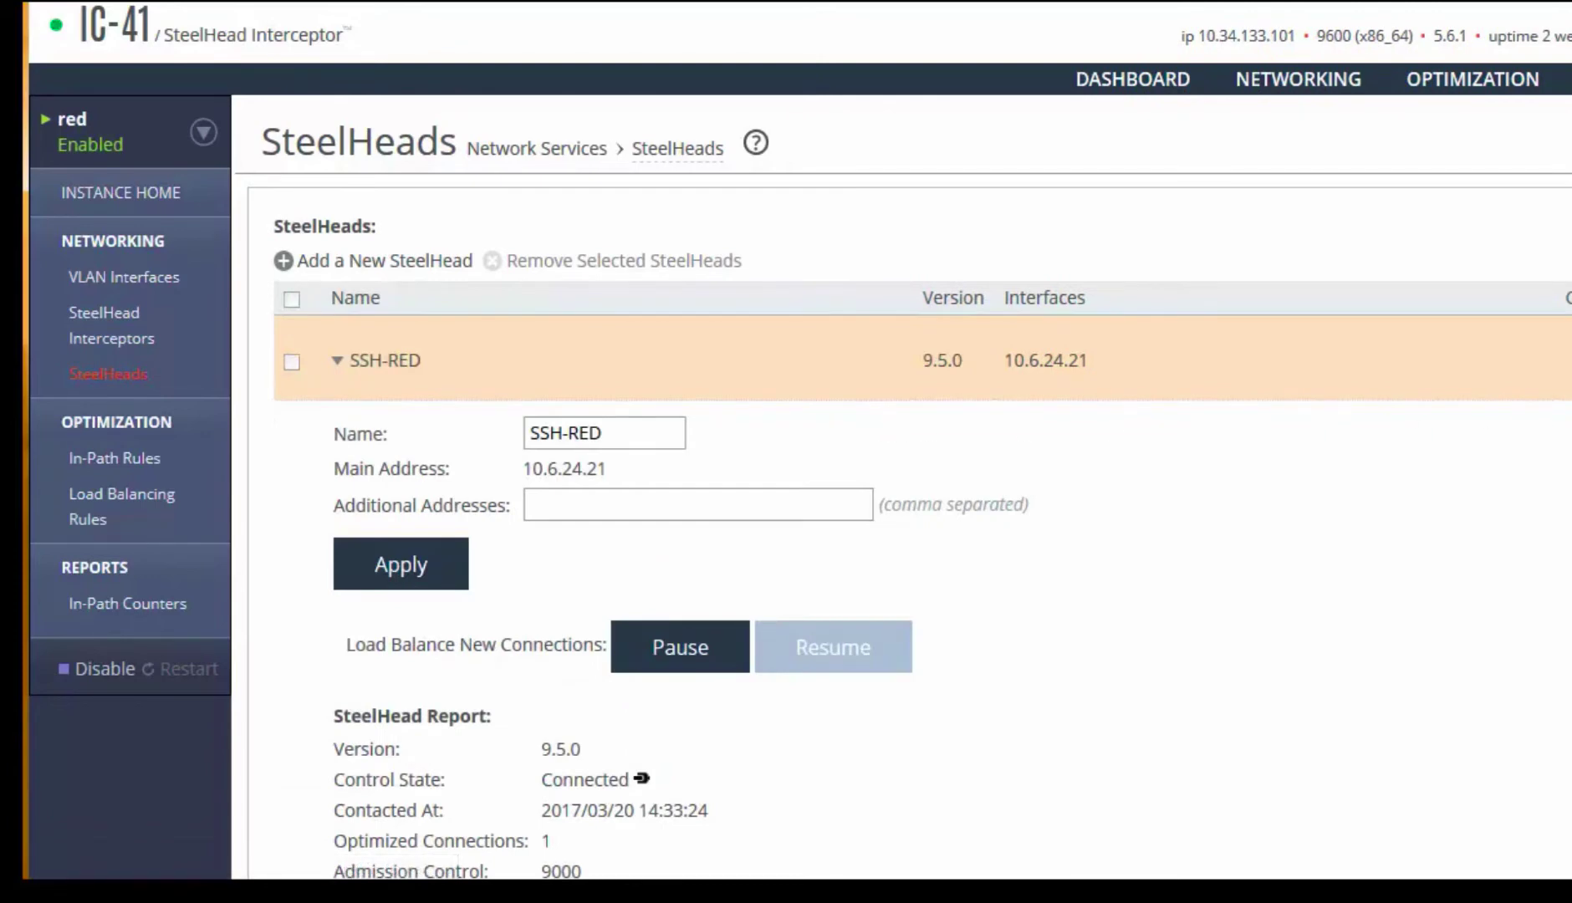
pyautogui.scroll(-5, 786, 434)
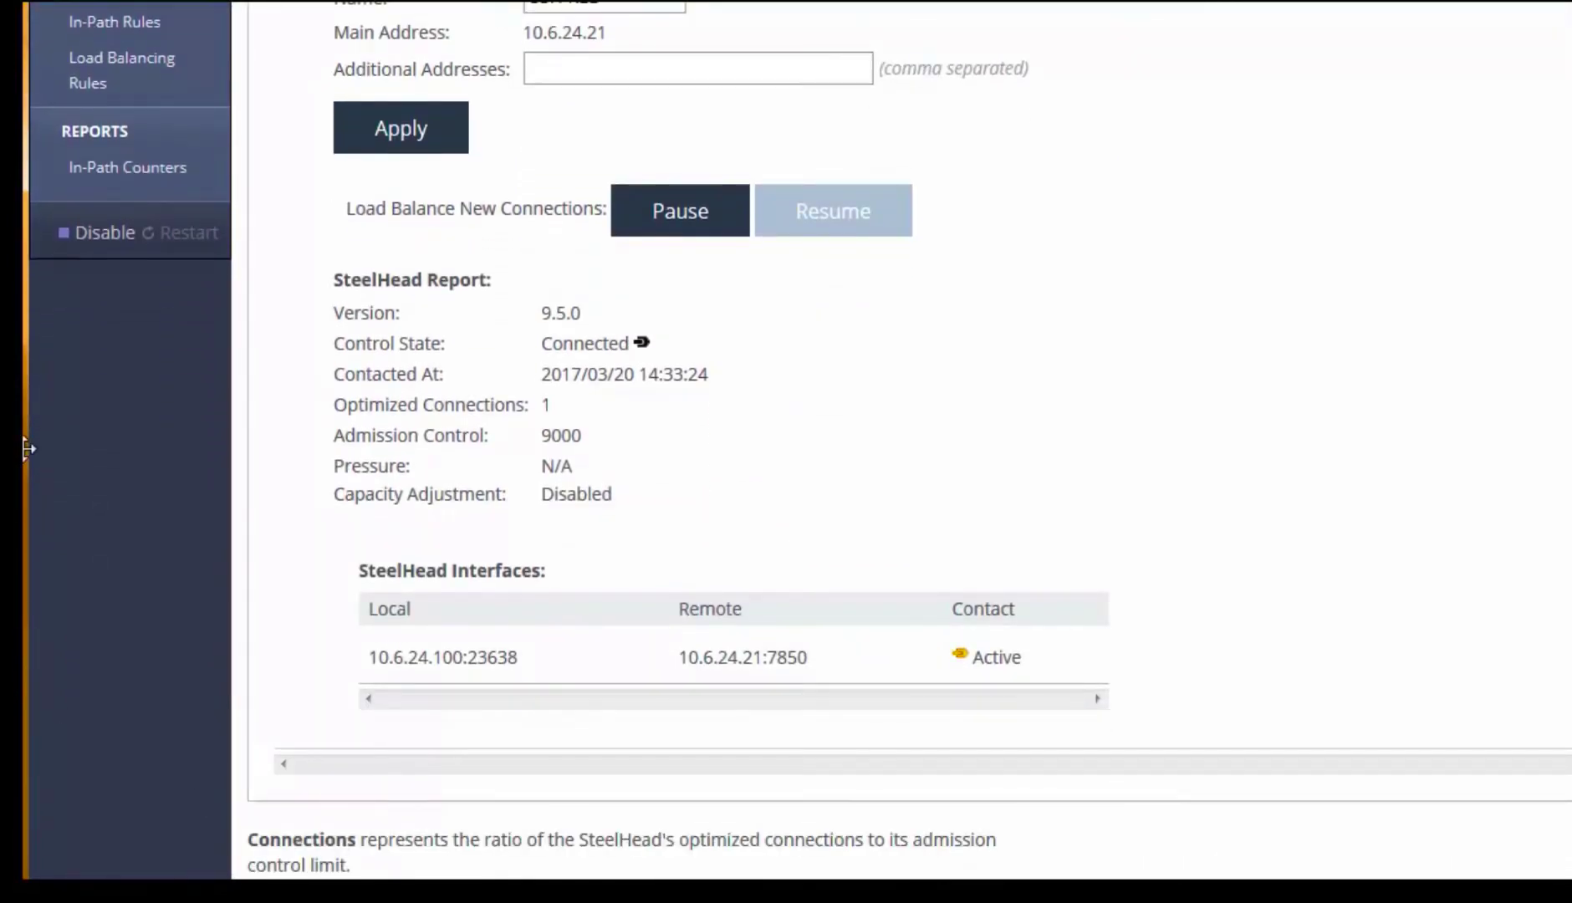
pyautogui.click(123, 170)
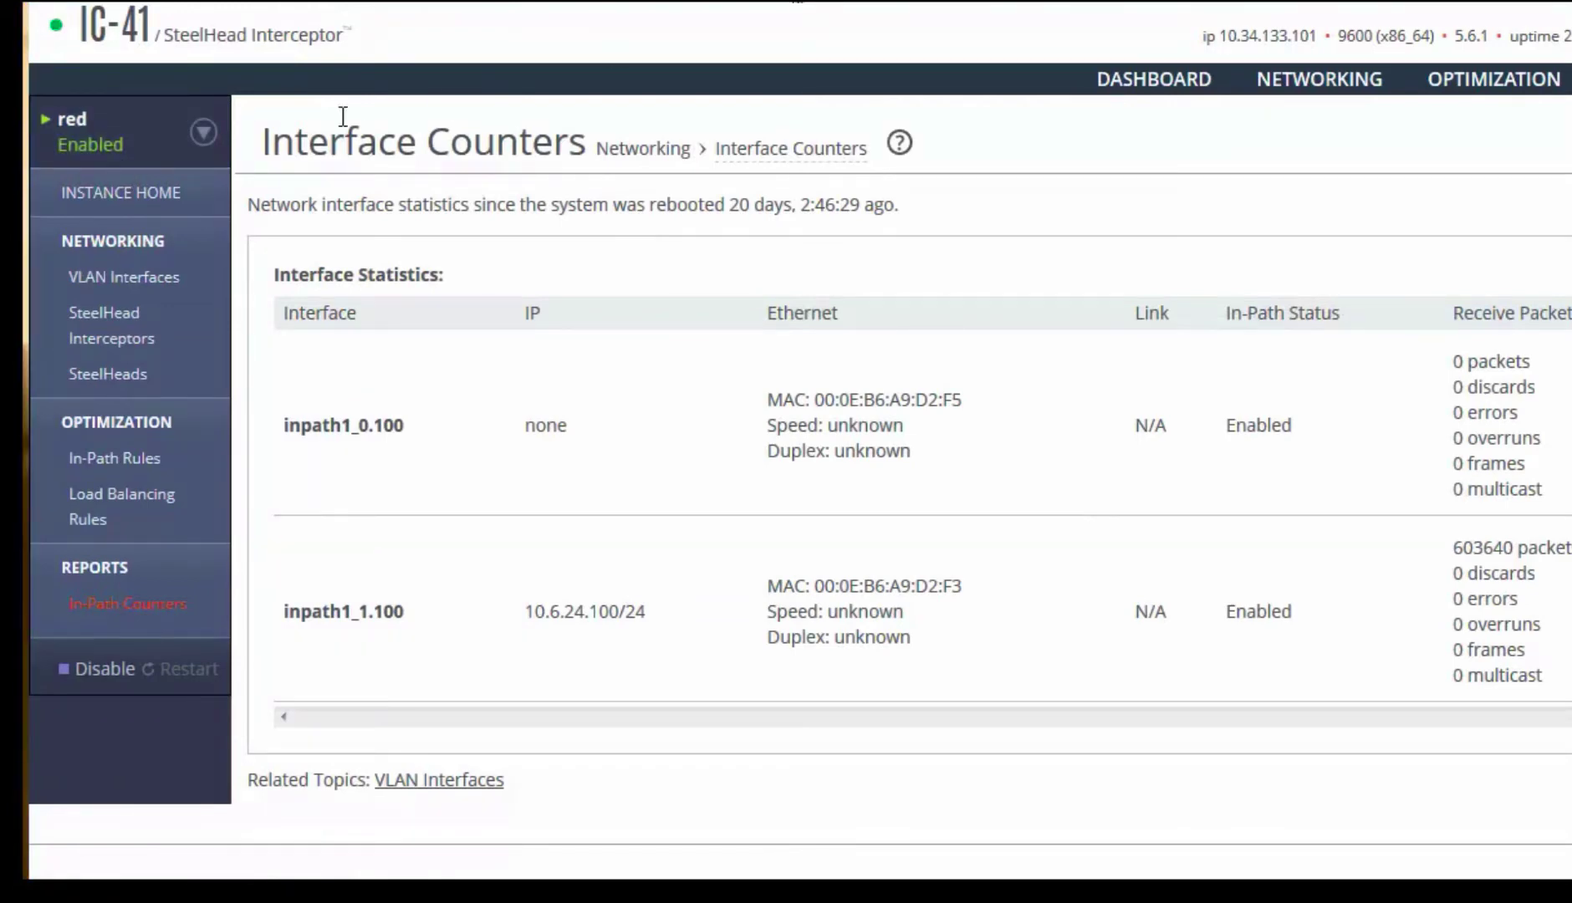
# Switch to the blue instance and inspect its VLAN 200 interfaces.
pyautogui.click(203, 136)
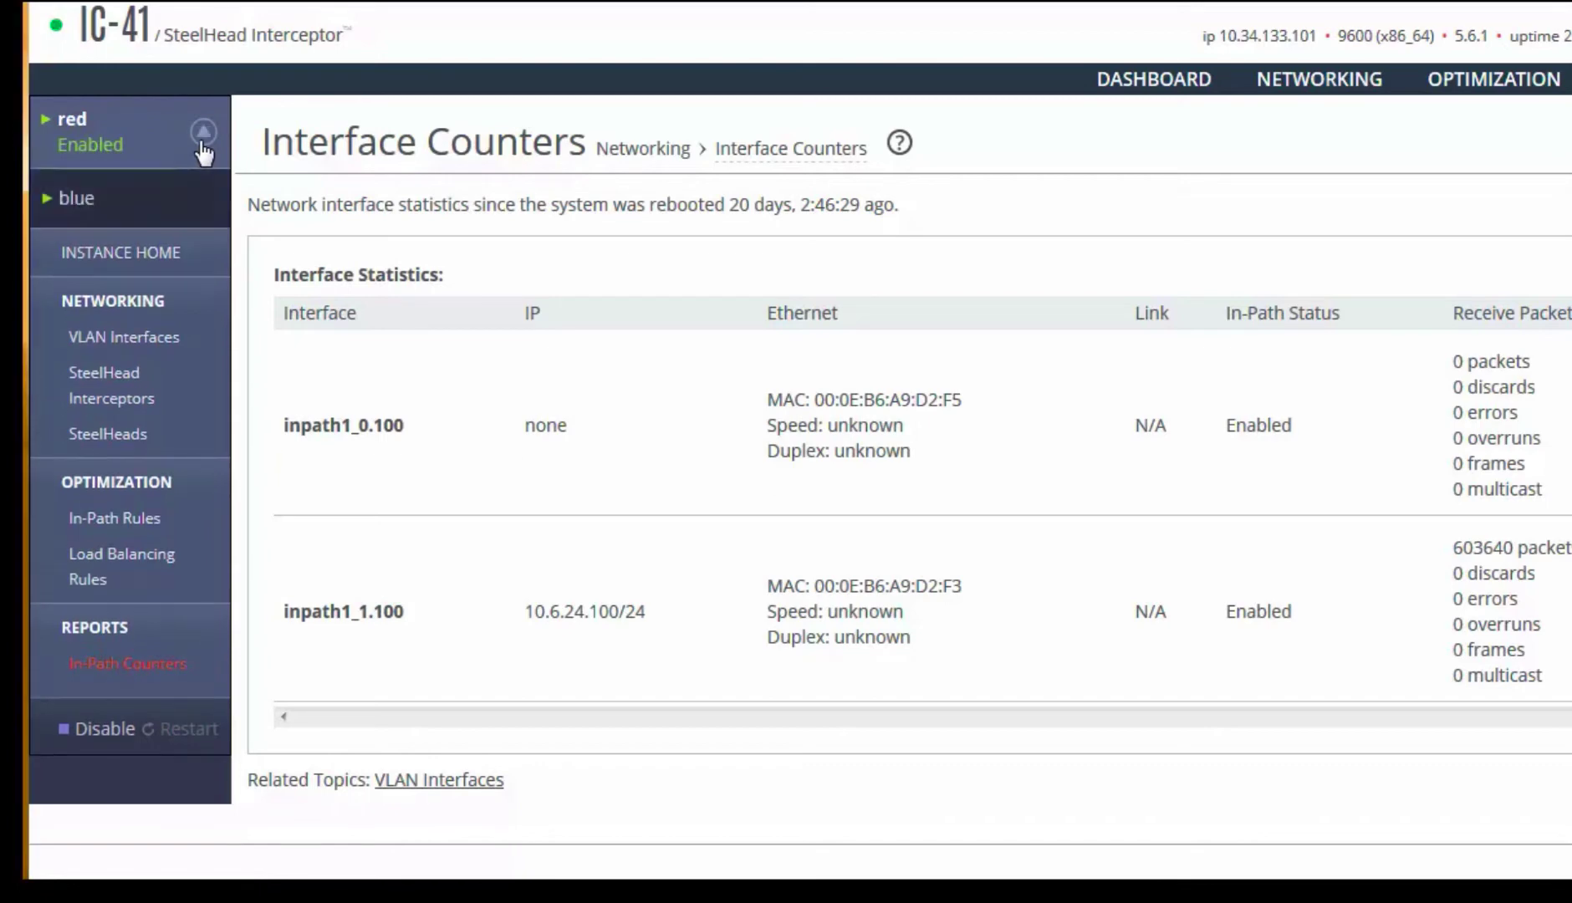
pyautogui.click(71, 199)
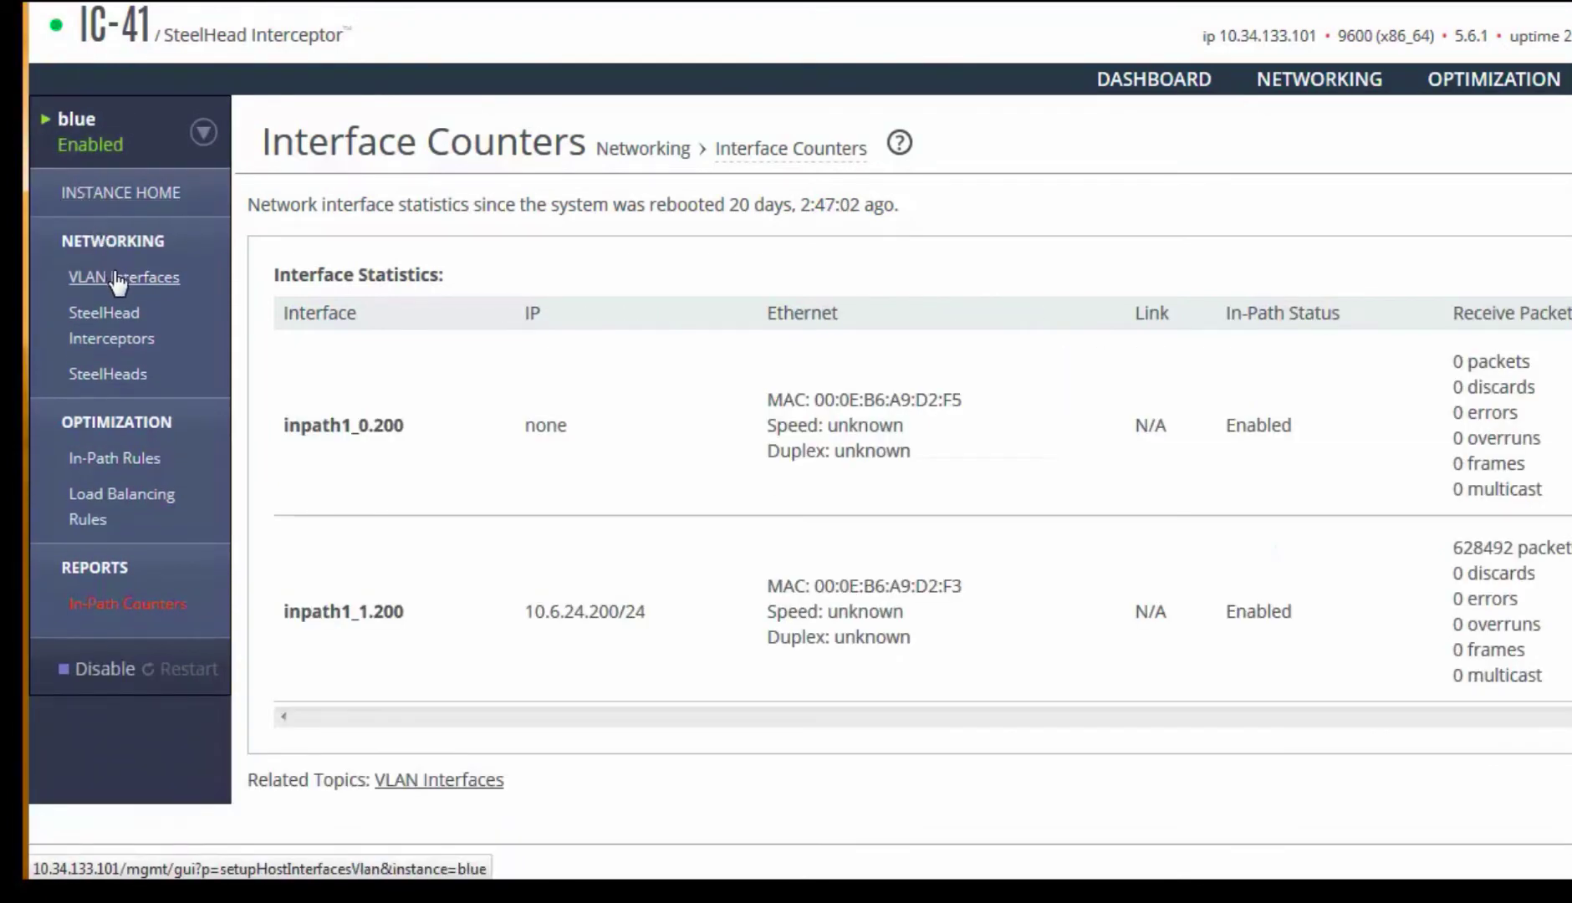
pyautogui.click(118, 280)
pyautogui.click(334, 364)
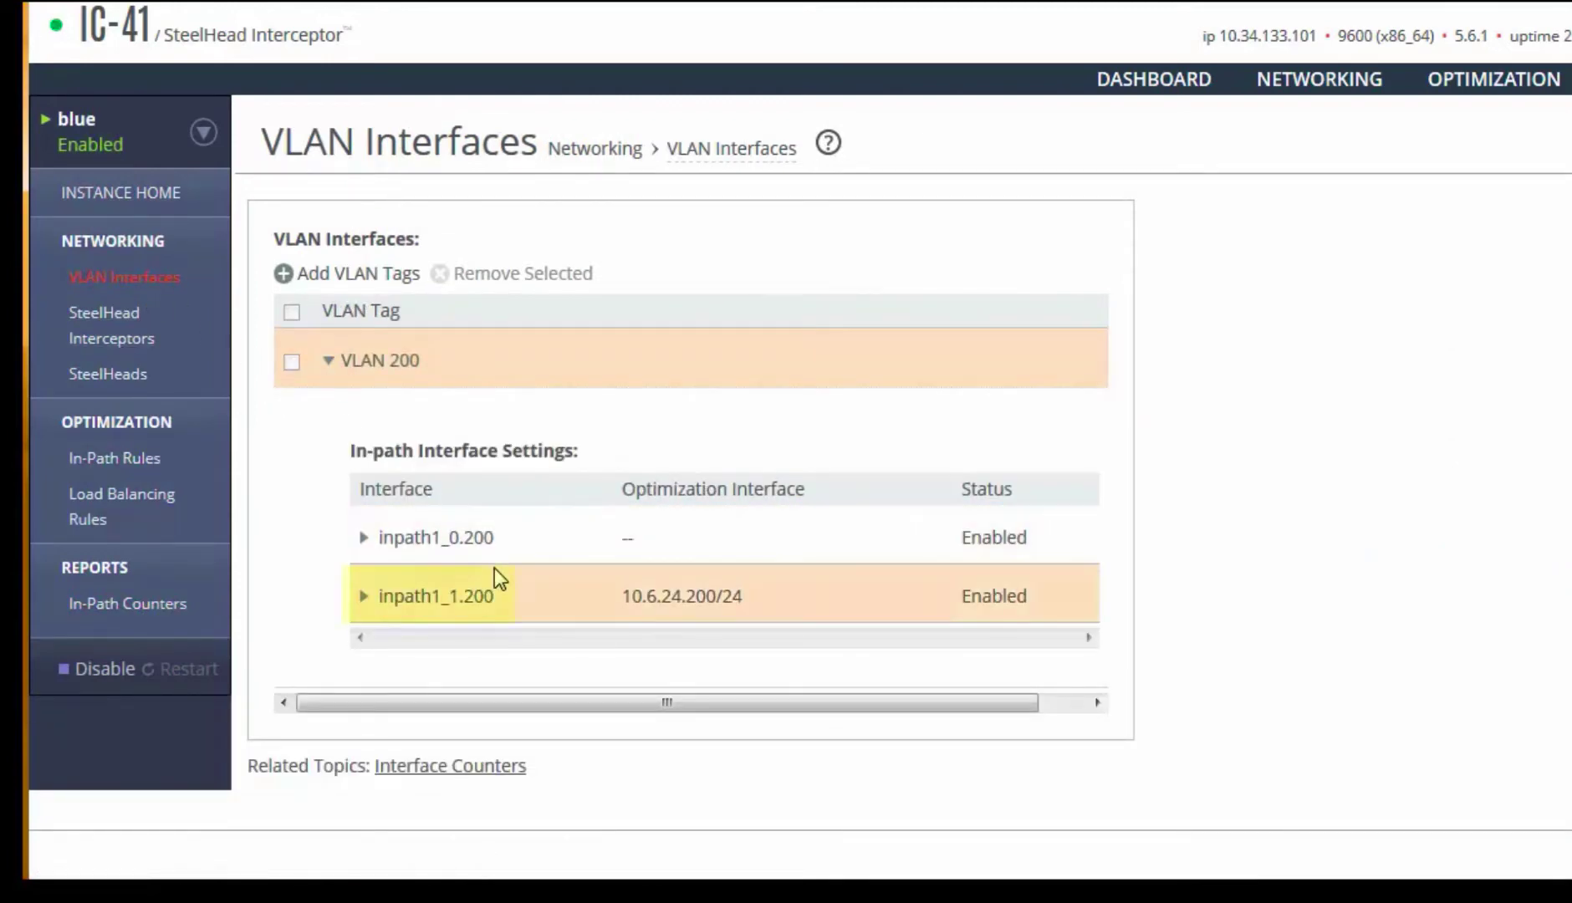
# Confirm the SSH-BLUE SteelHead is connected, then go to the blue instance's home dashboard.
pyautogui.click(141, 383)
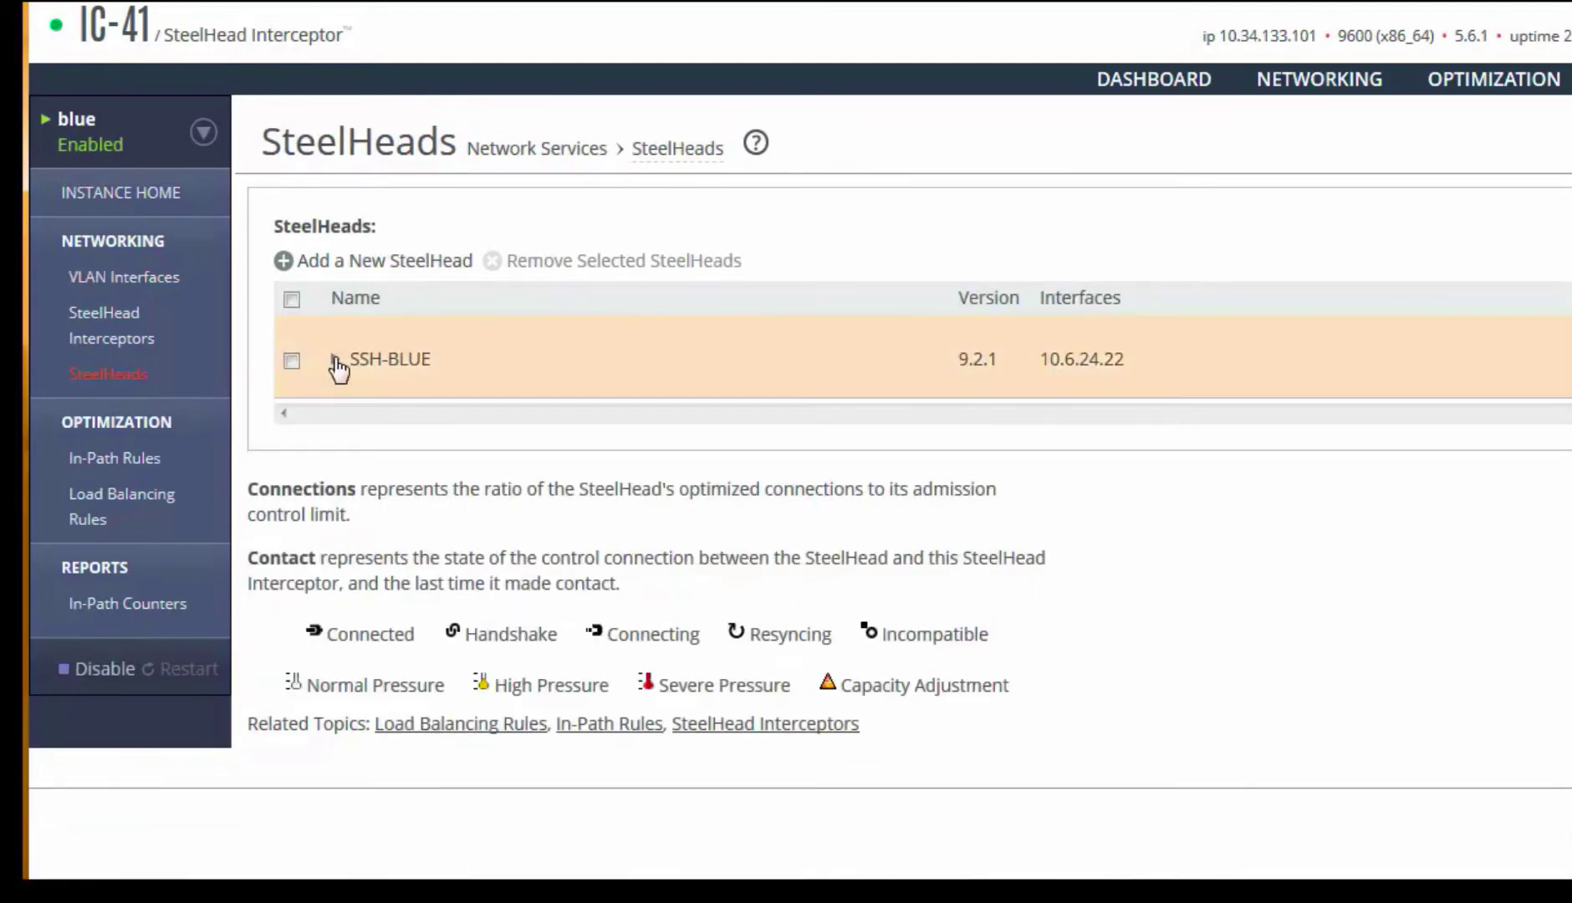
pyautogui.click(337, 361)
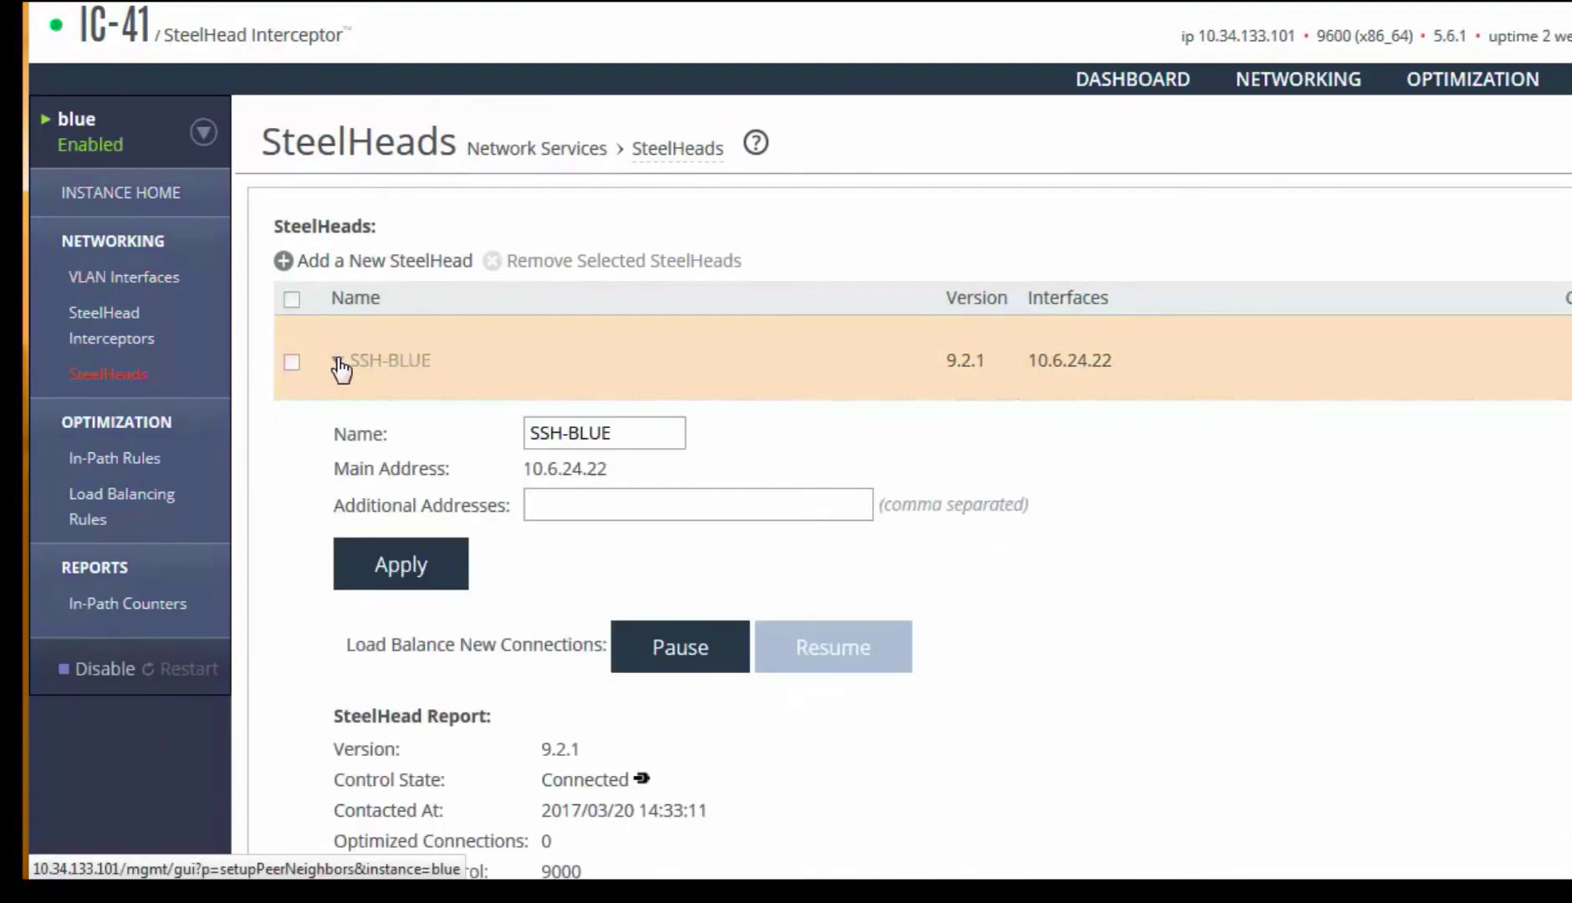
pyautogui.scroll(-4, 341, 367)
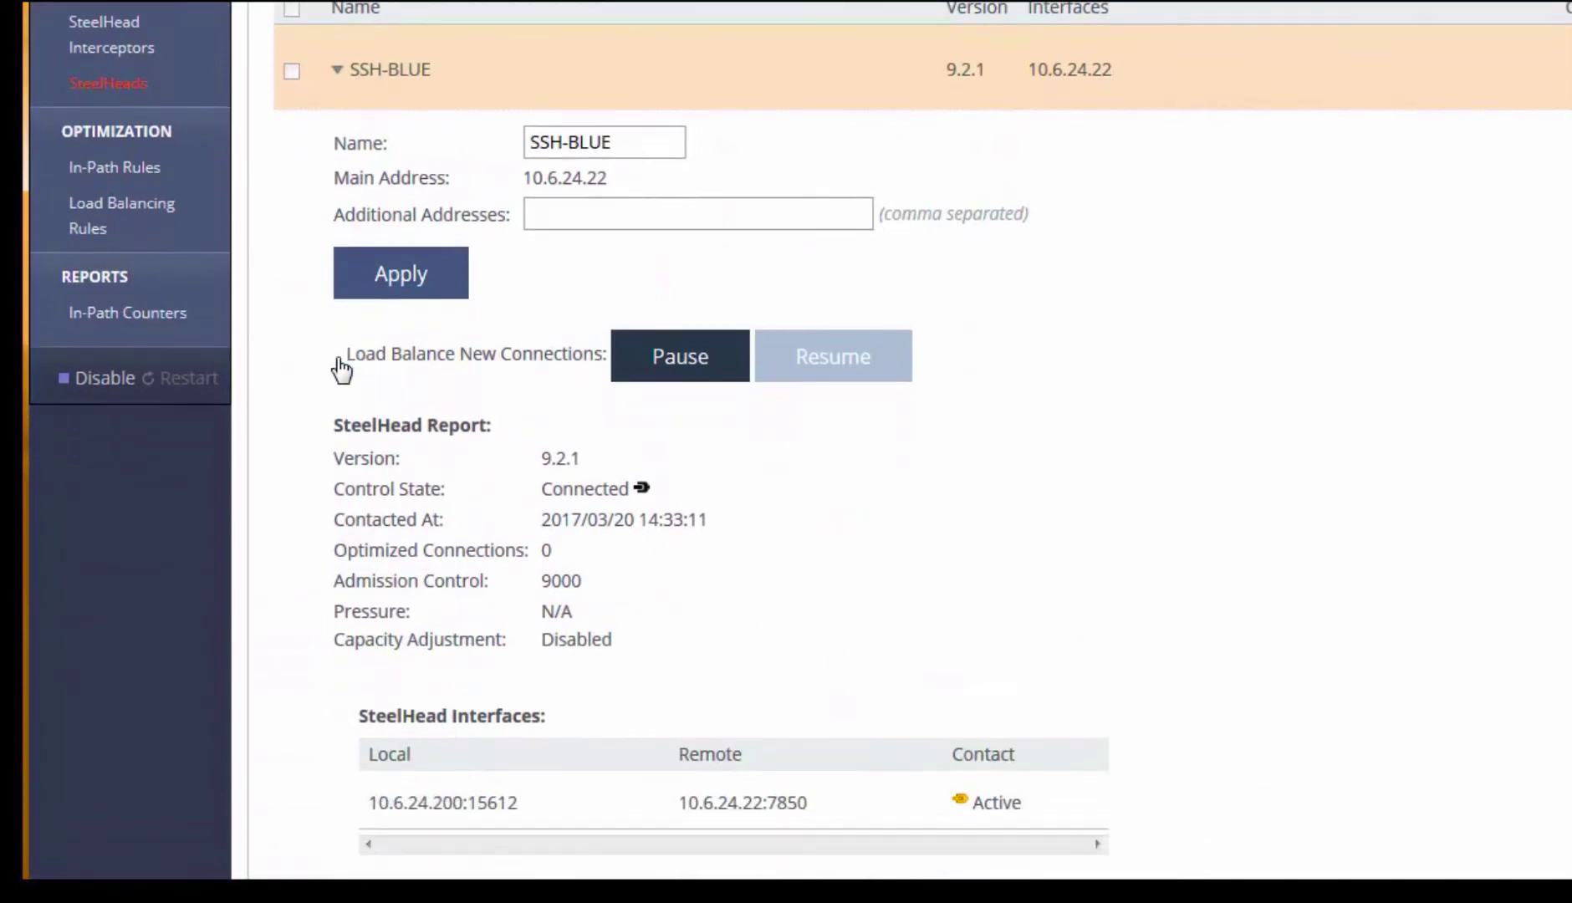
pyautogui.scroll(4, 341, 368)
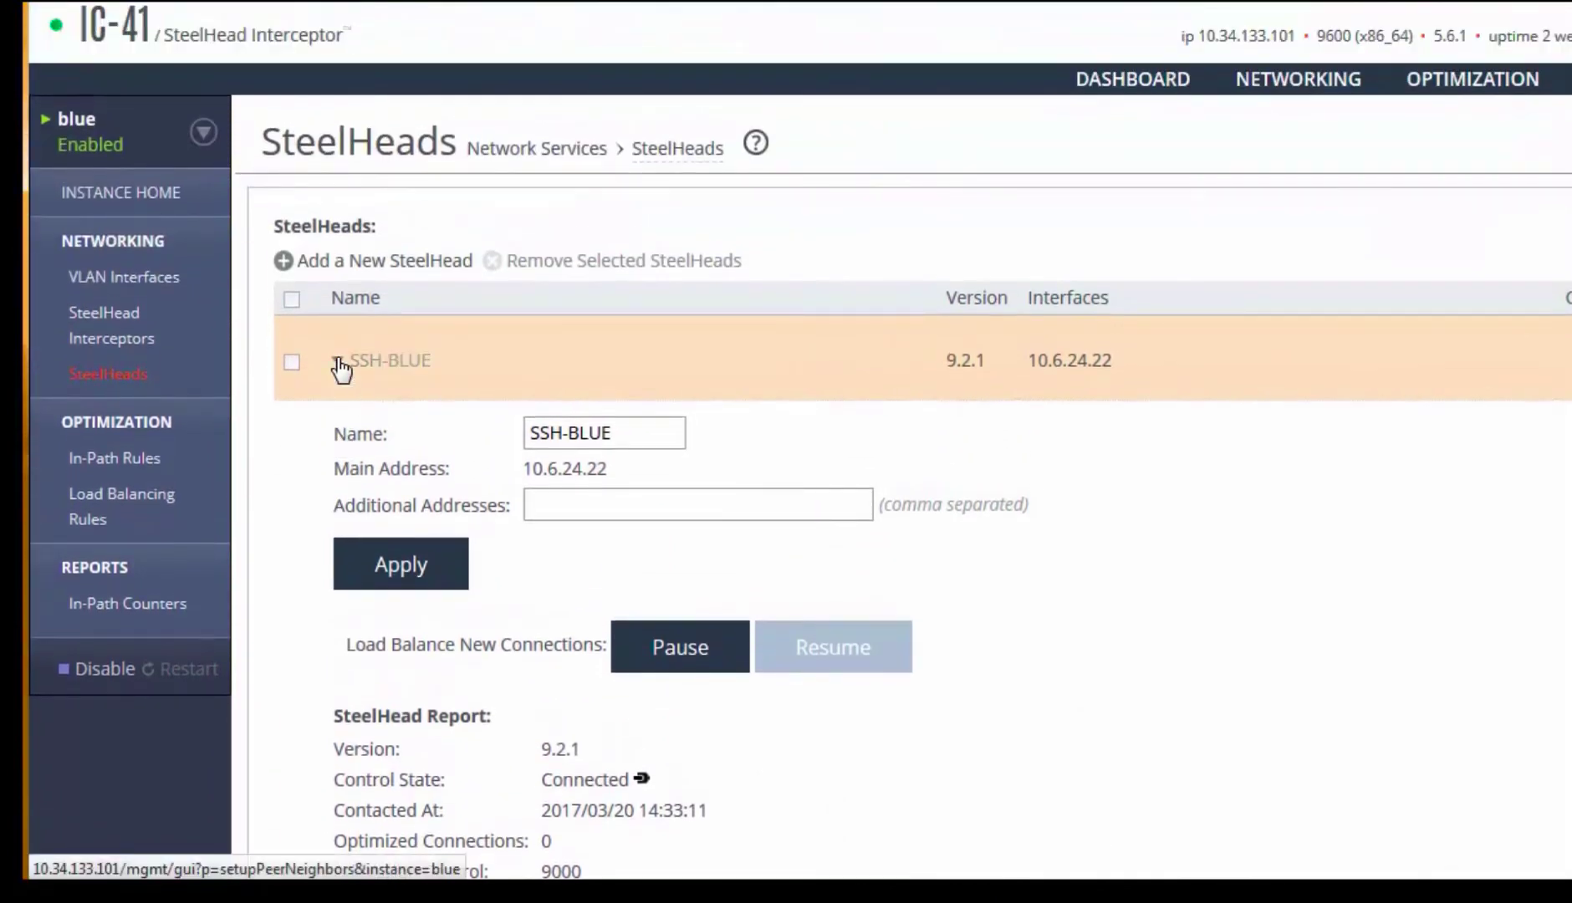
pyautogui.click(117, 197)
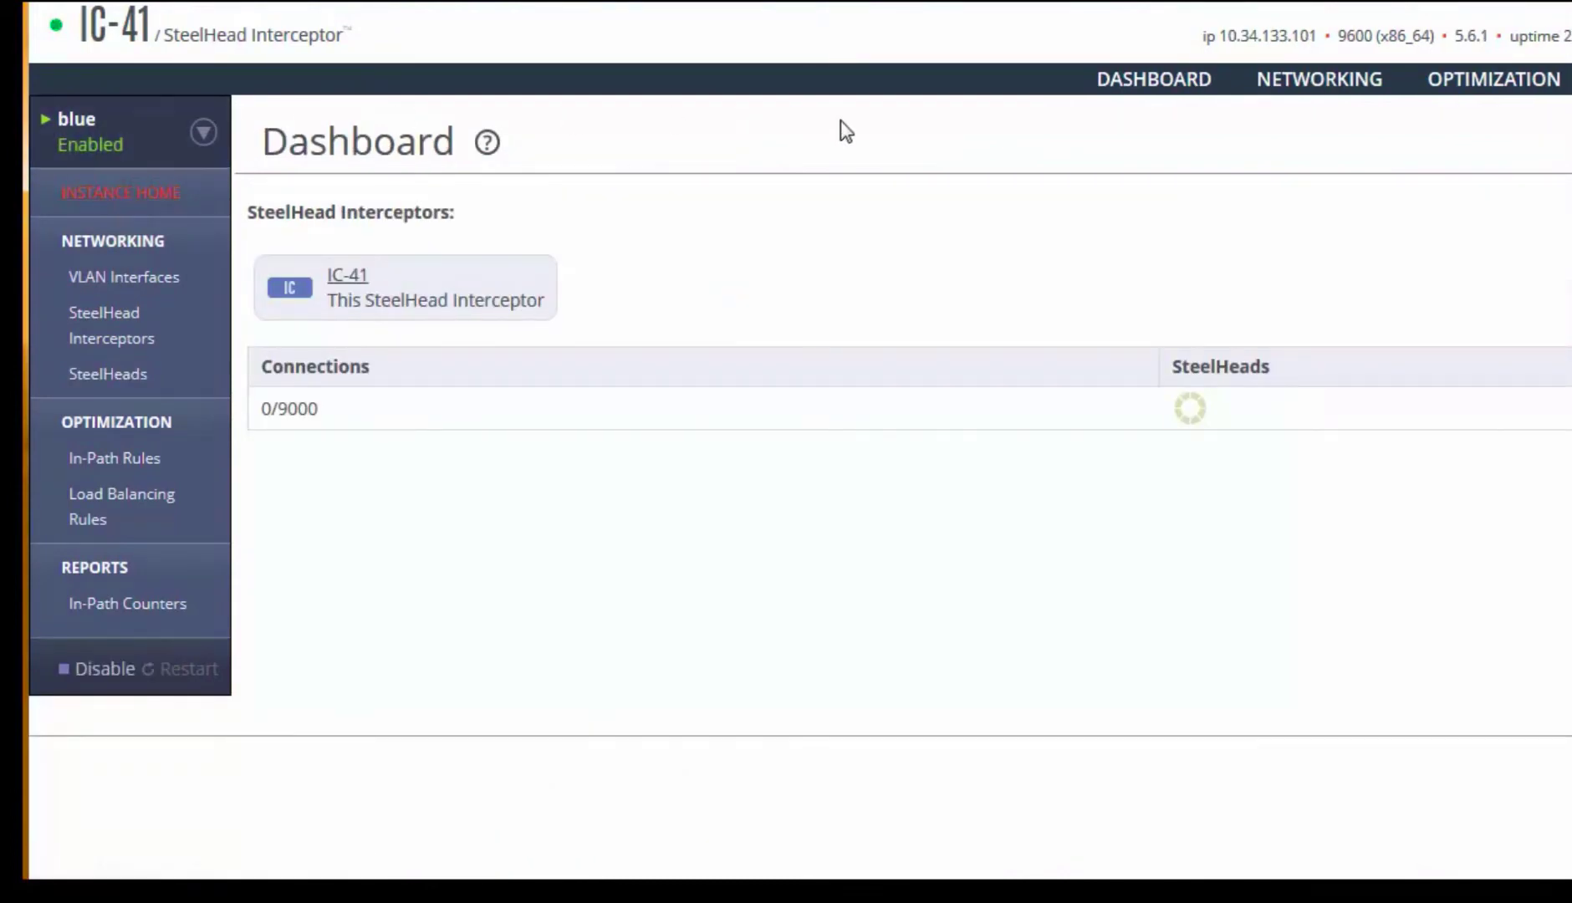
# Return to the IC-41 main dashboard to see blue and red instances enabled.
pyautogui.click(1145, 81)
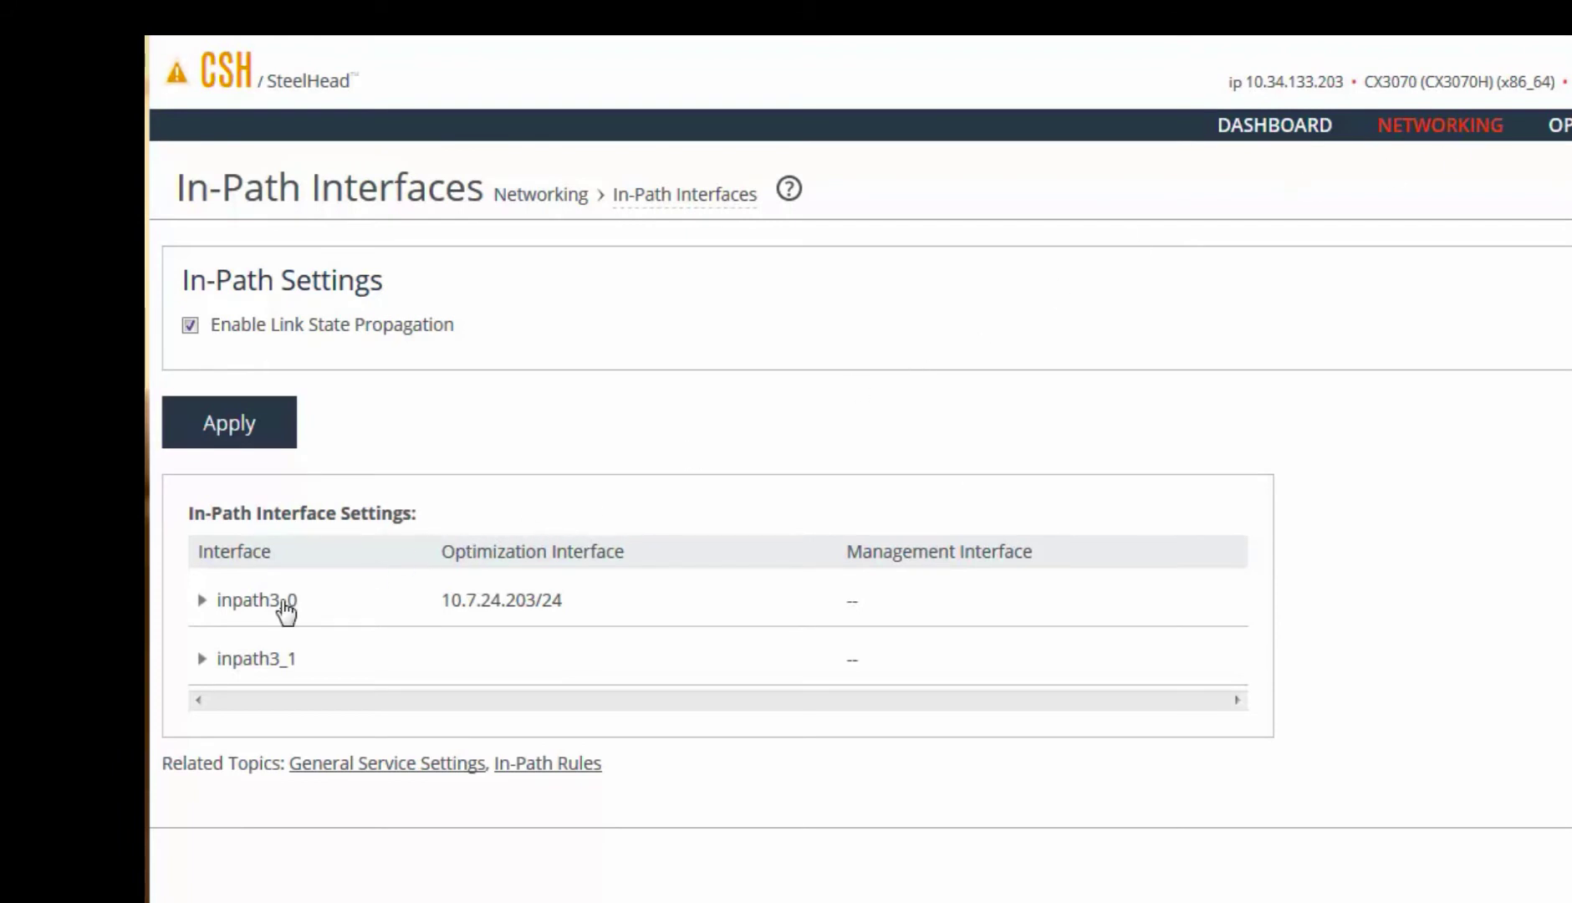
# Confirm CSH's inpath3_0 interface carries VLAN Tag ID 100.
pyautogui.click(199, 601)
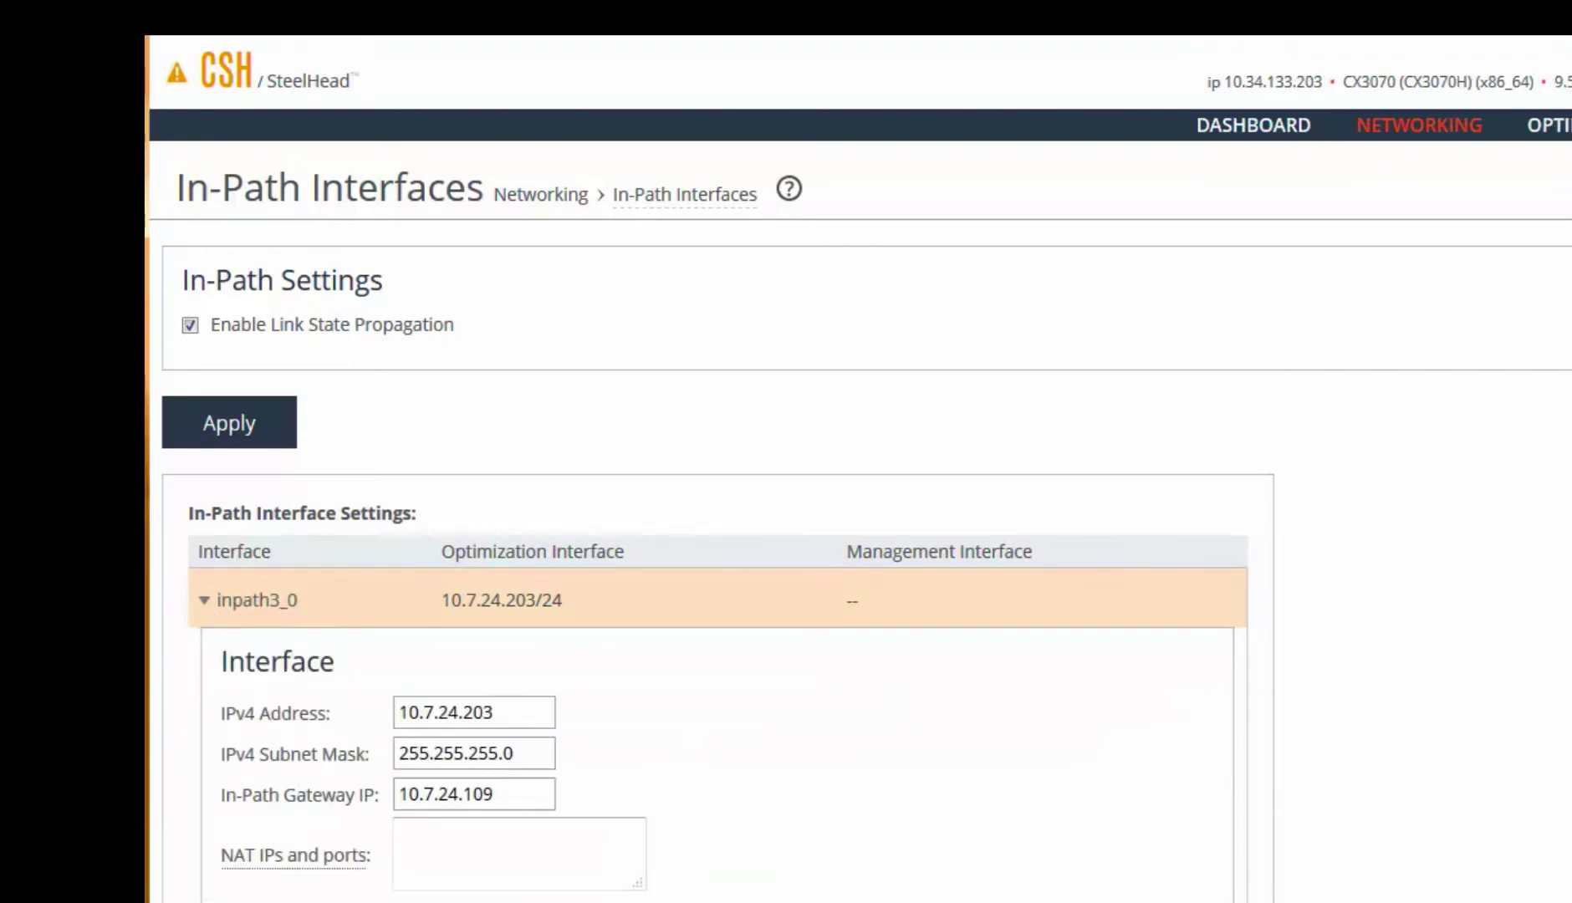
pyautogui.scroll(-4, 858, 468)
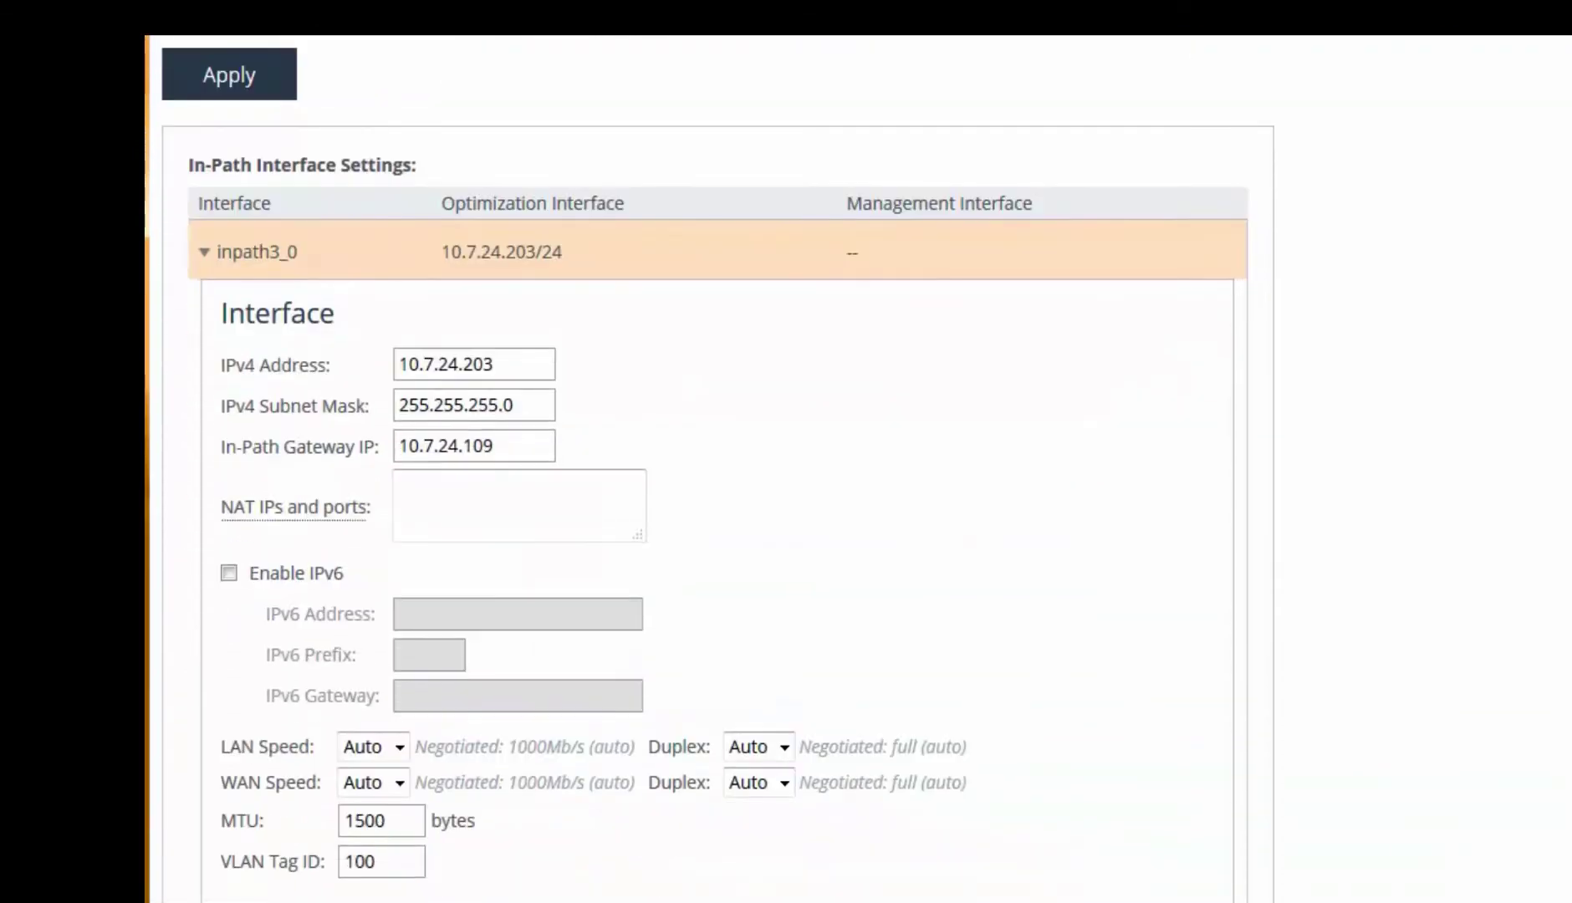
pyautogui.scroll(-3, 1397, 547)
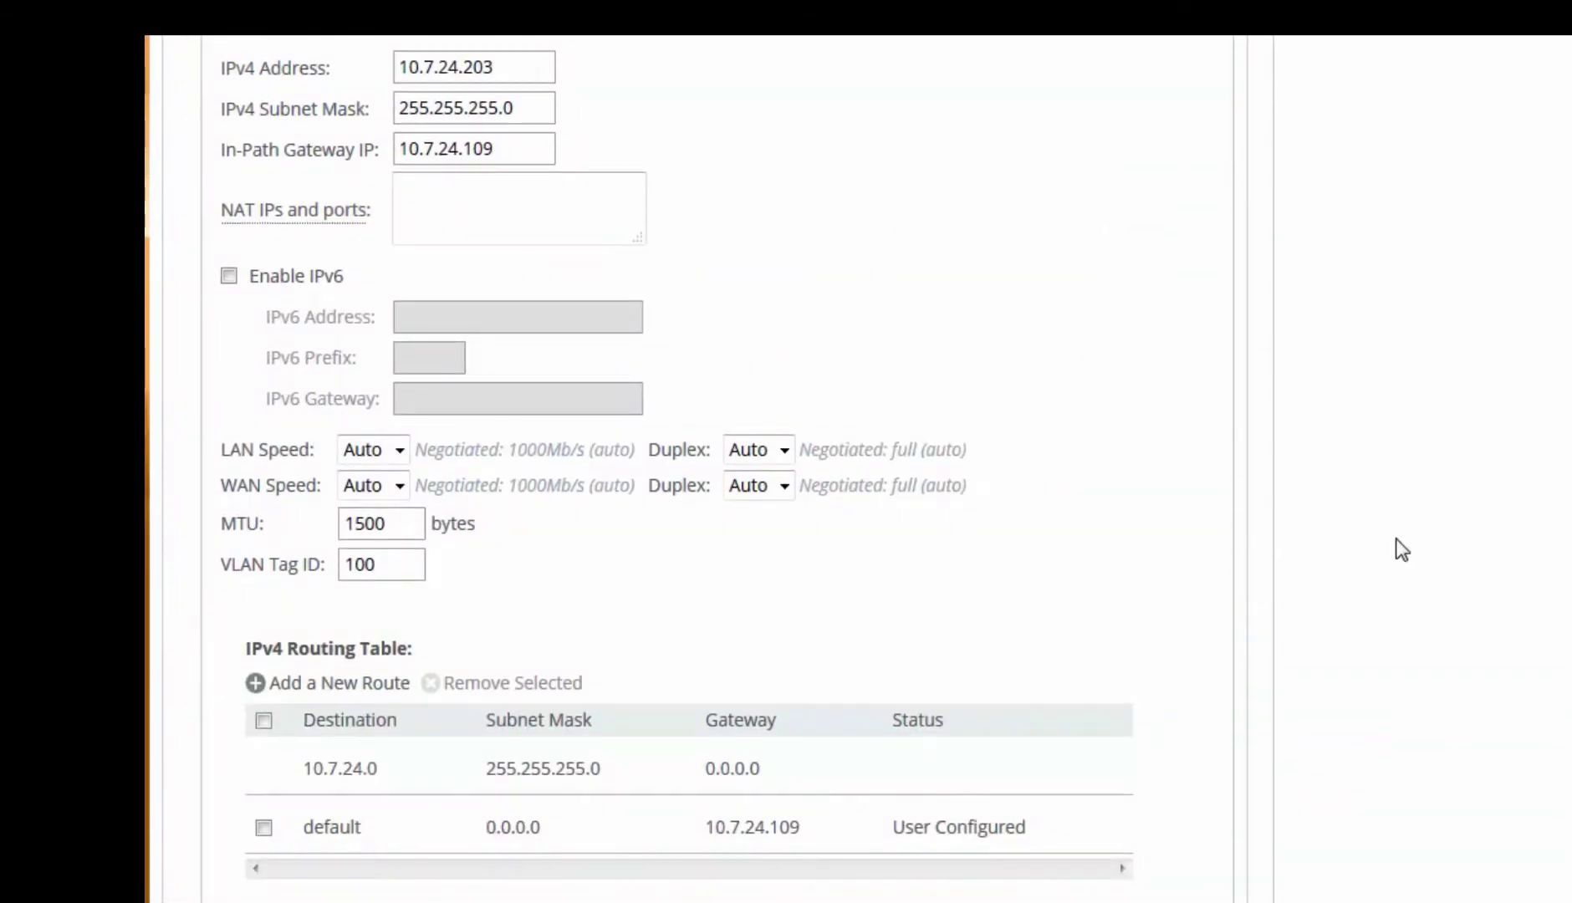
pyautogui.doubleClick(408, 563)
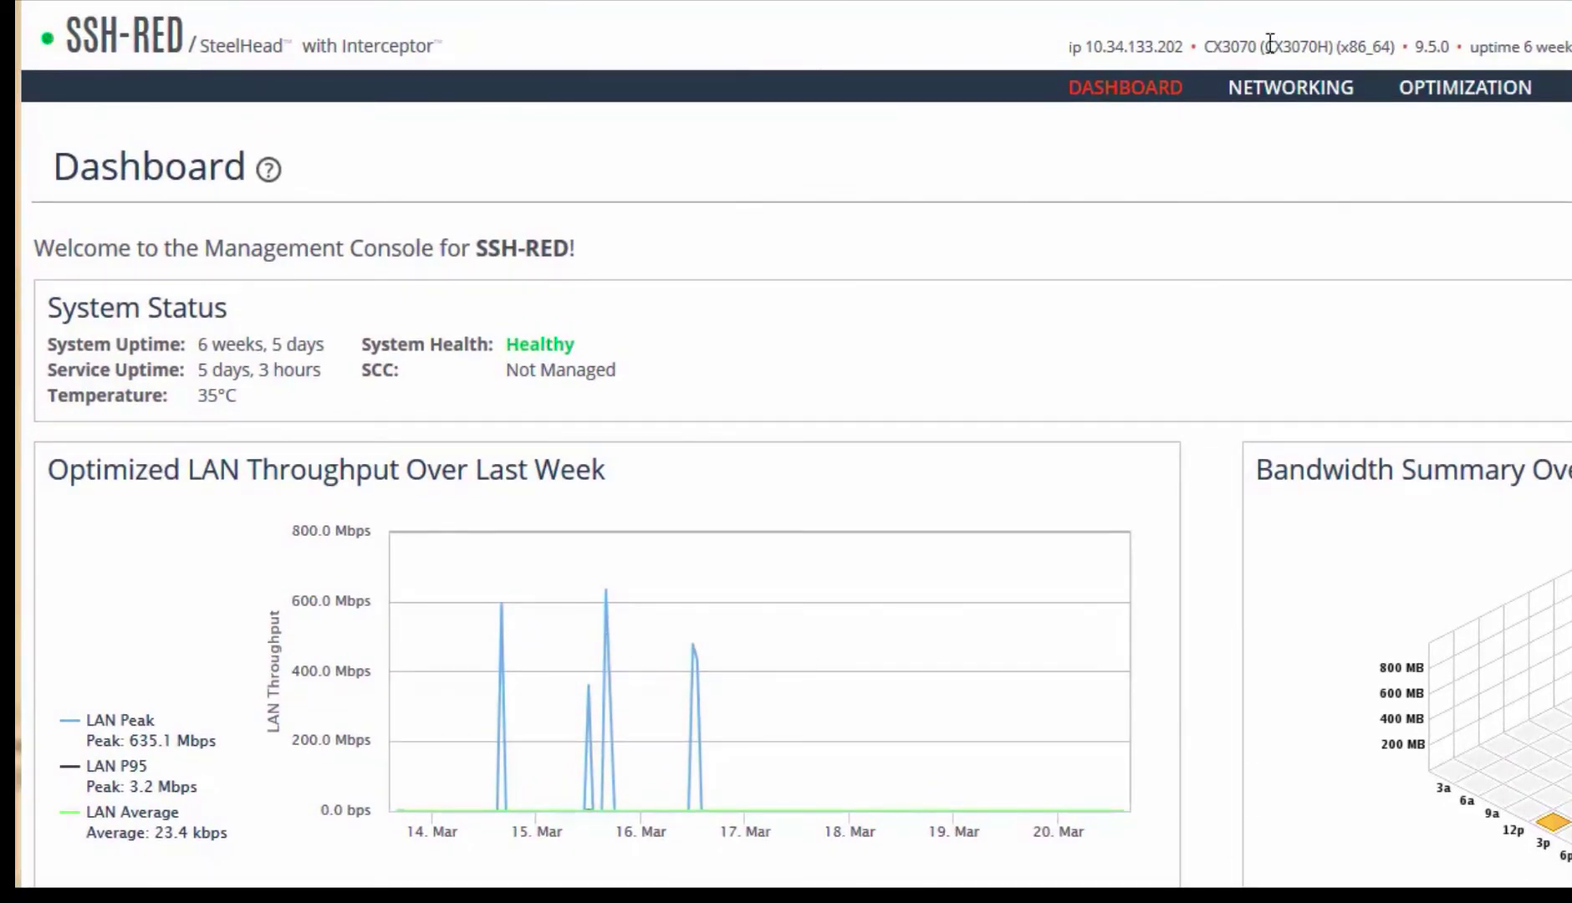
# Inspect SSH-RED's inpath3_0 settings: 10.6.24.21/24 with VLAN Tag ID 0.
pyautogui.click(1300, 96)
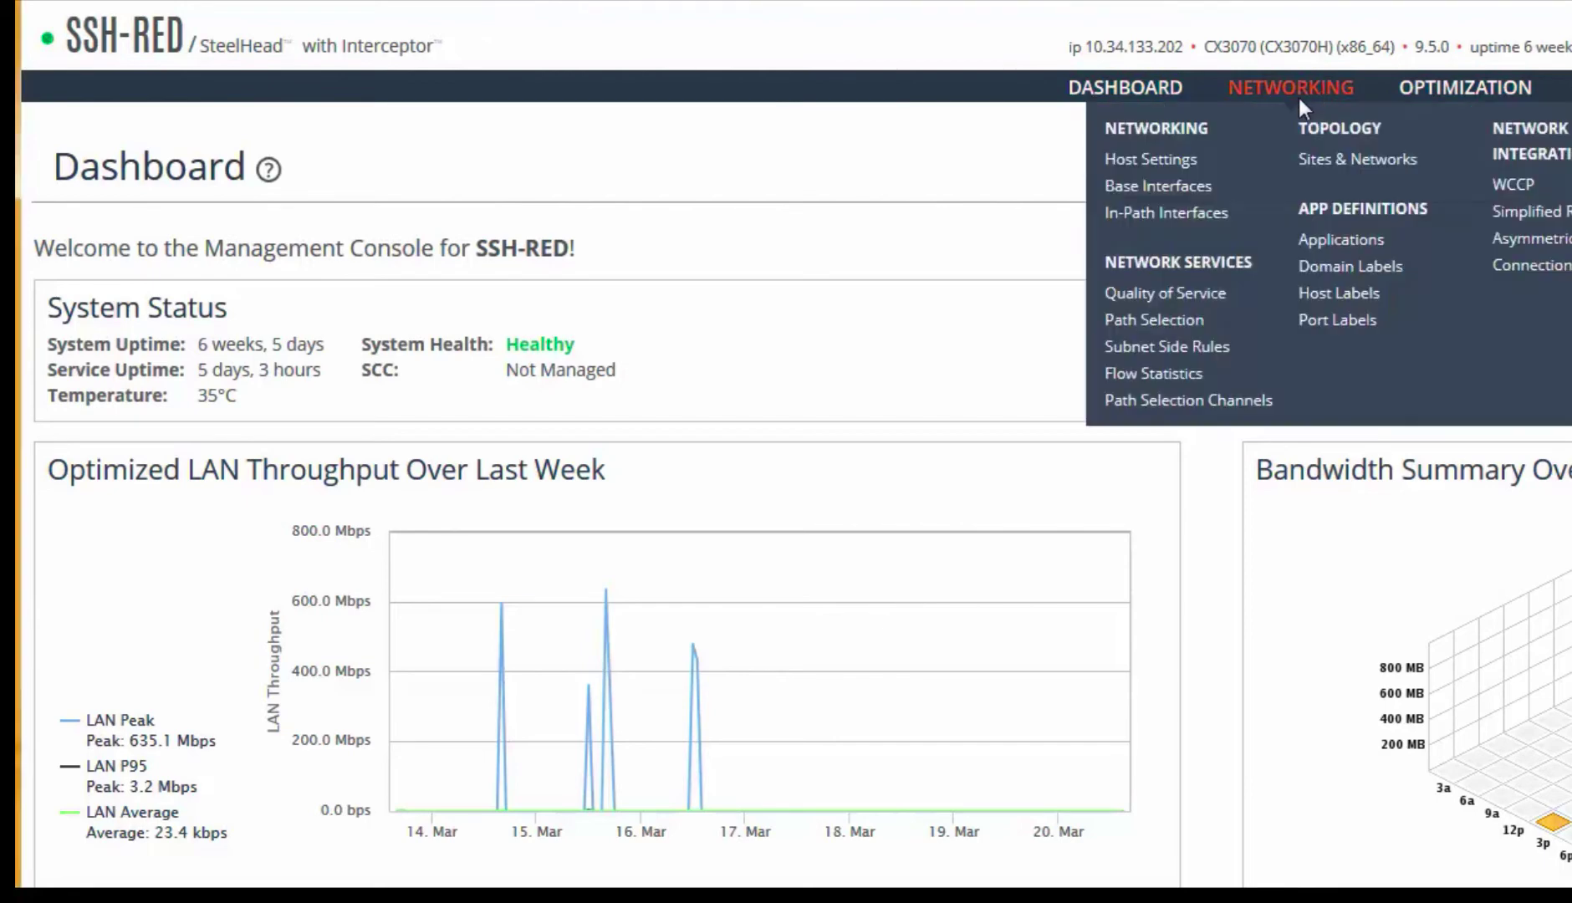
pyautogui.click(1159, 215)
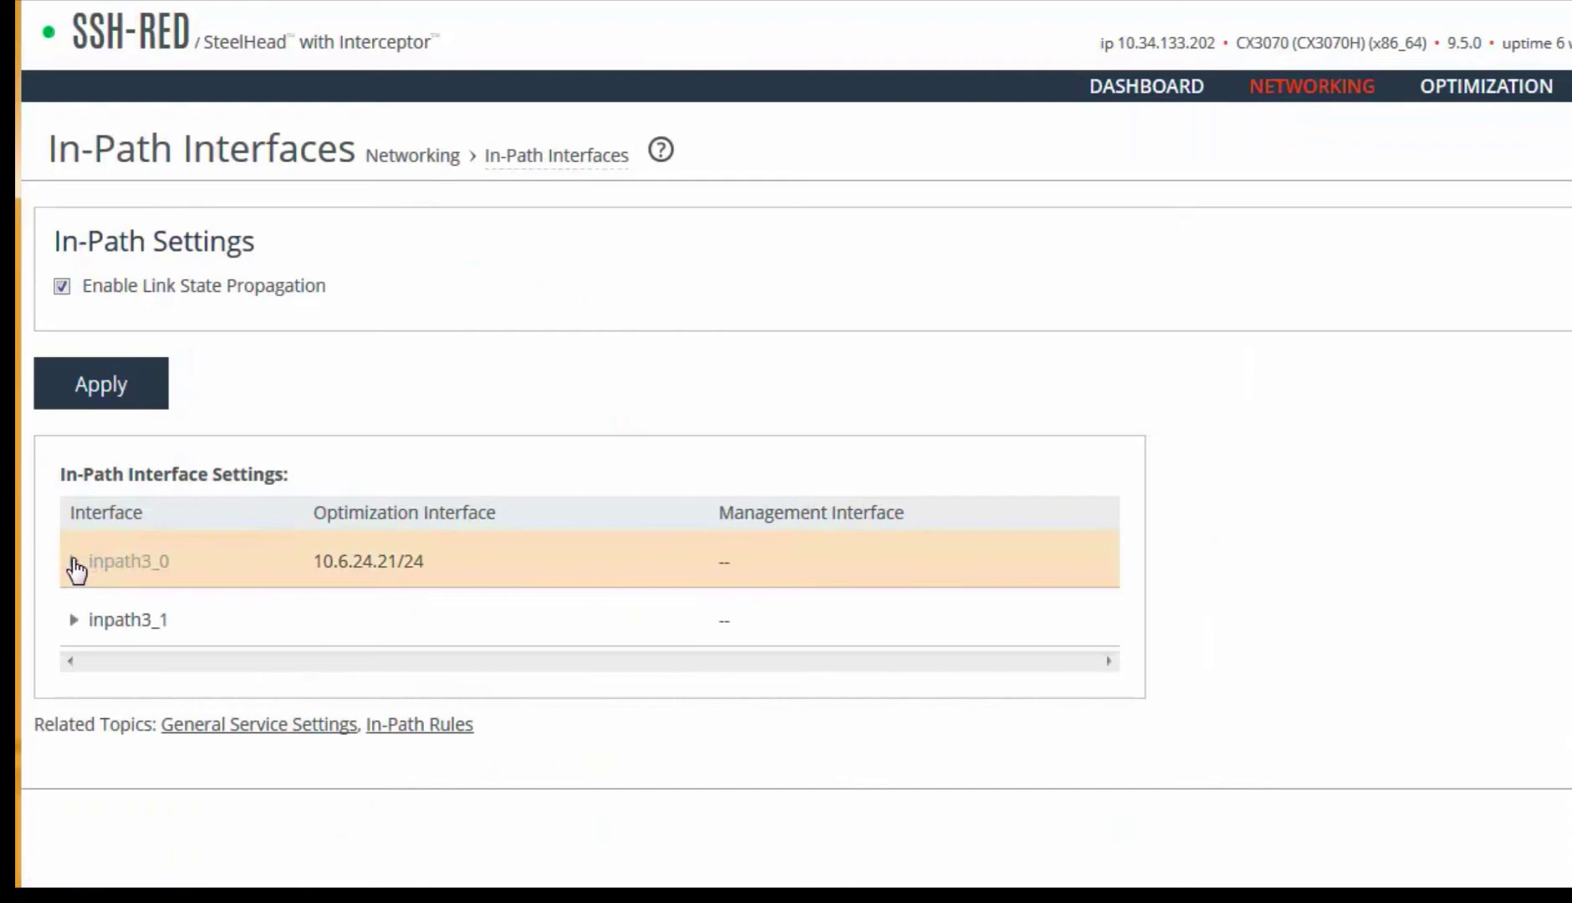
pyautogui.click(75, 563)
pyautogui.scroll(-5, 74, 563)
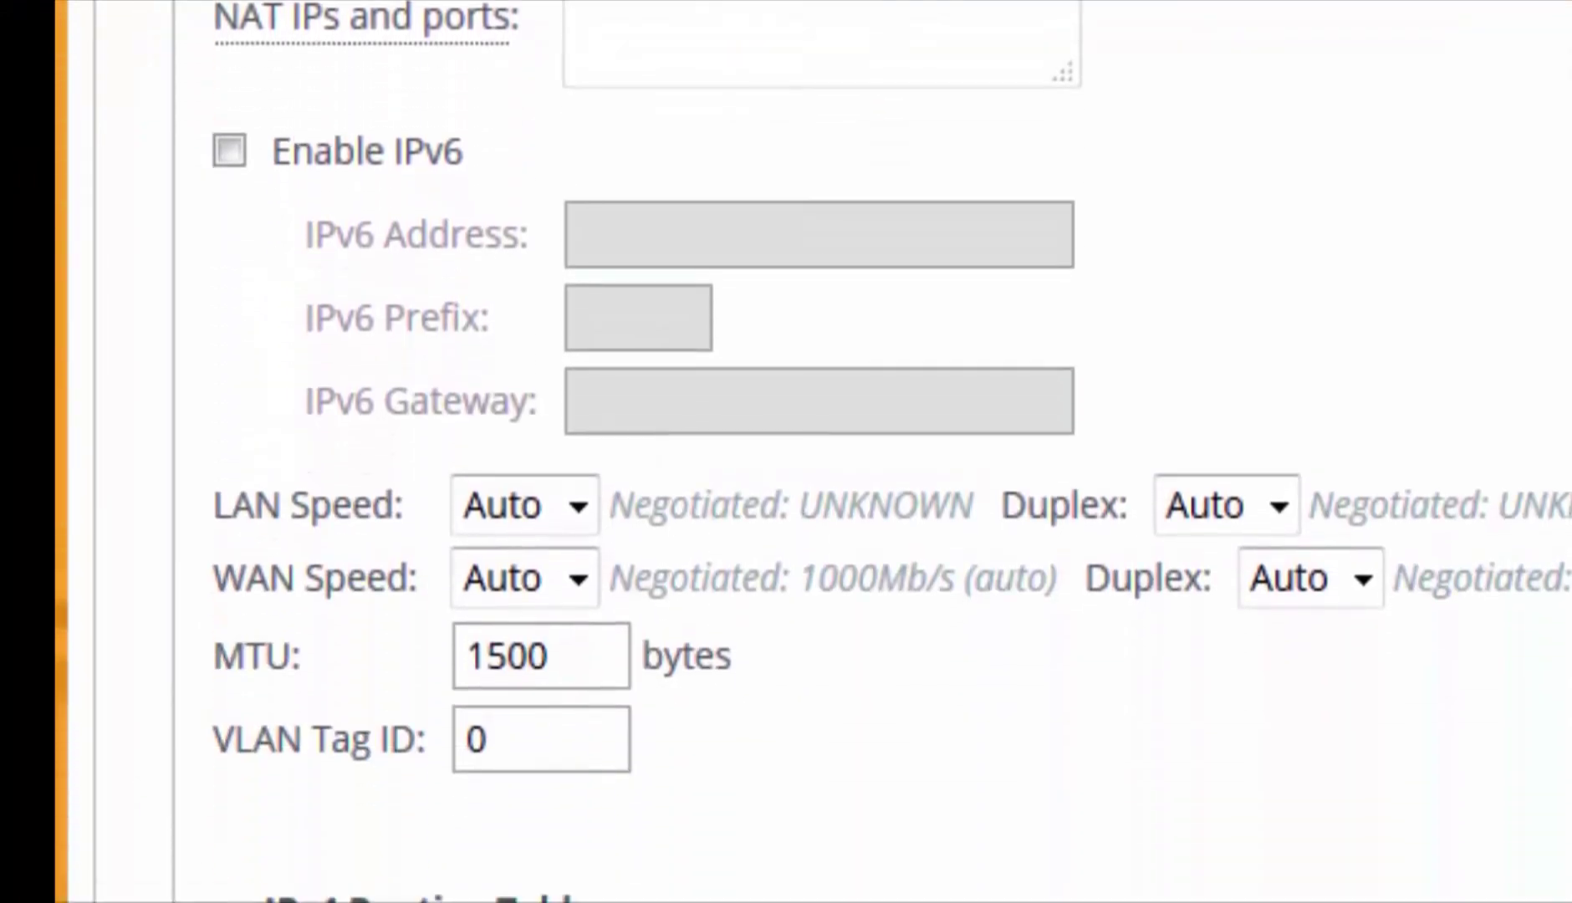
# Inspect SSH-BLUE's inpath3_0 settings: IPv4 10.6.24.22, in-path gateway 10.6.24.209.
pyautogui.moveTo(1260, 87)
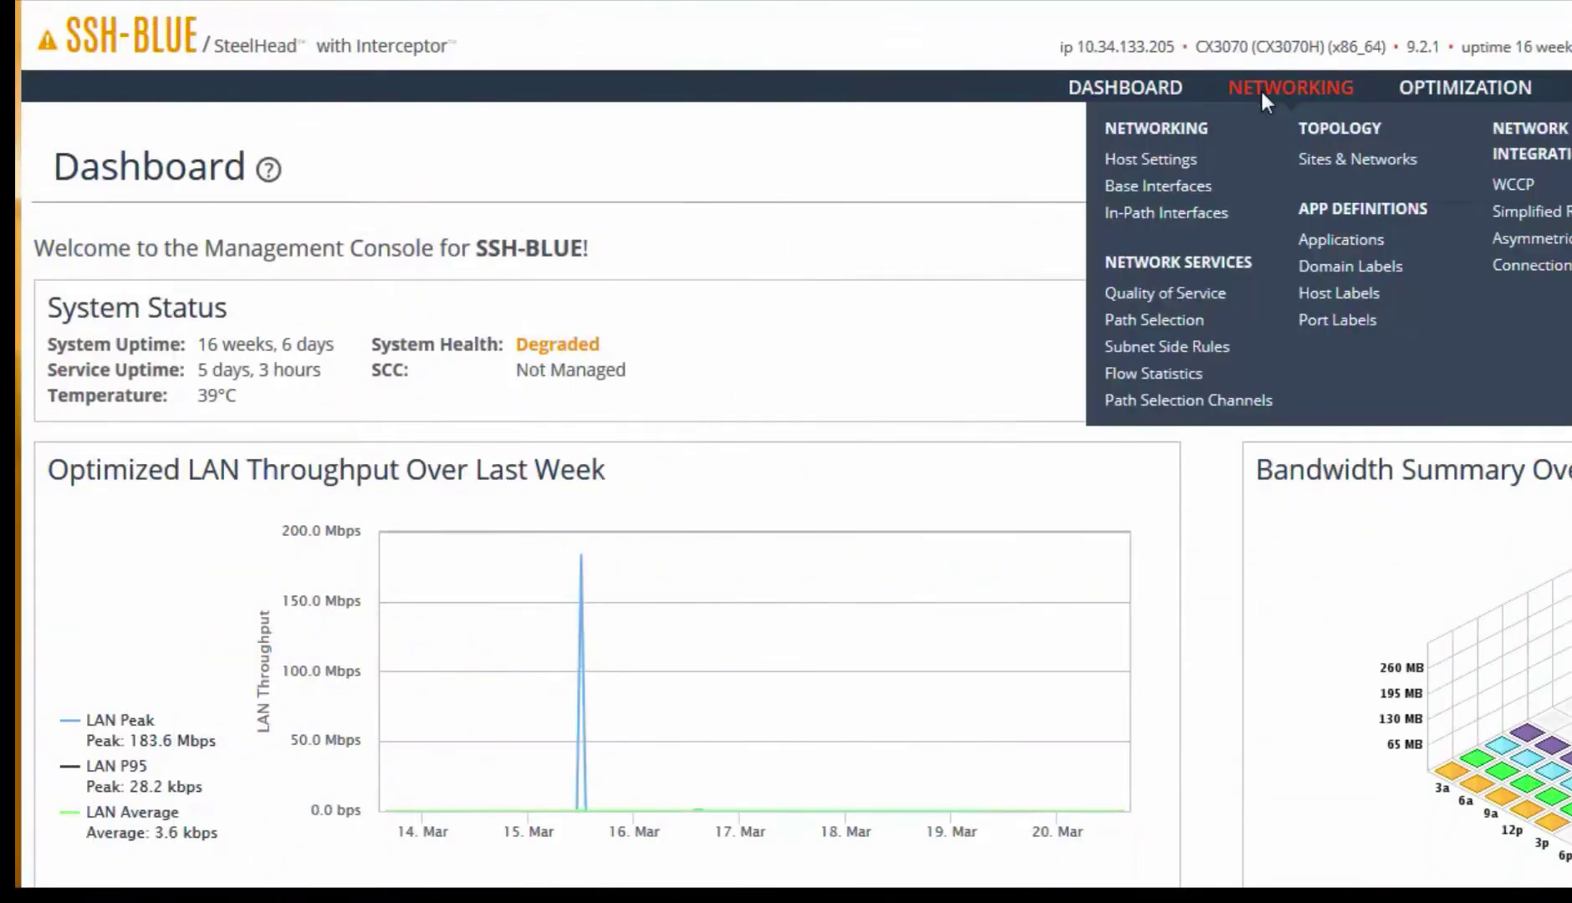
pyautogui.click(1185, 220)
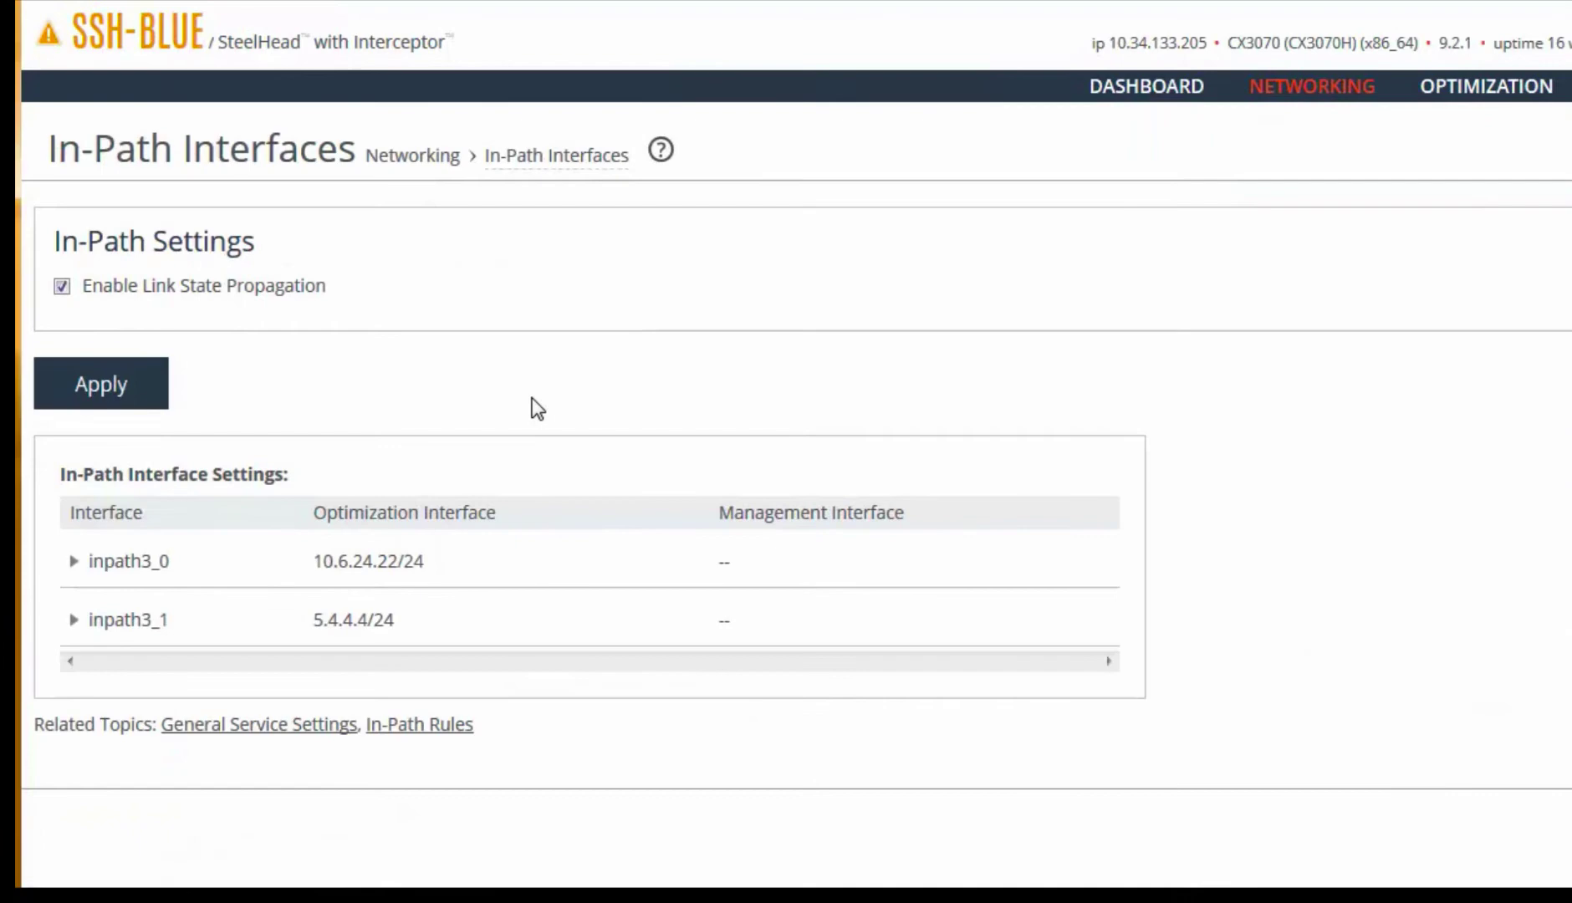
pyautogui.click(75, 562)
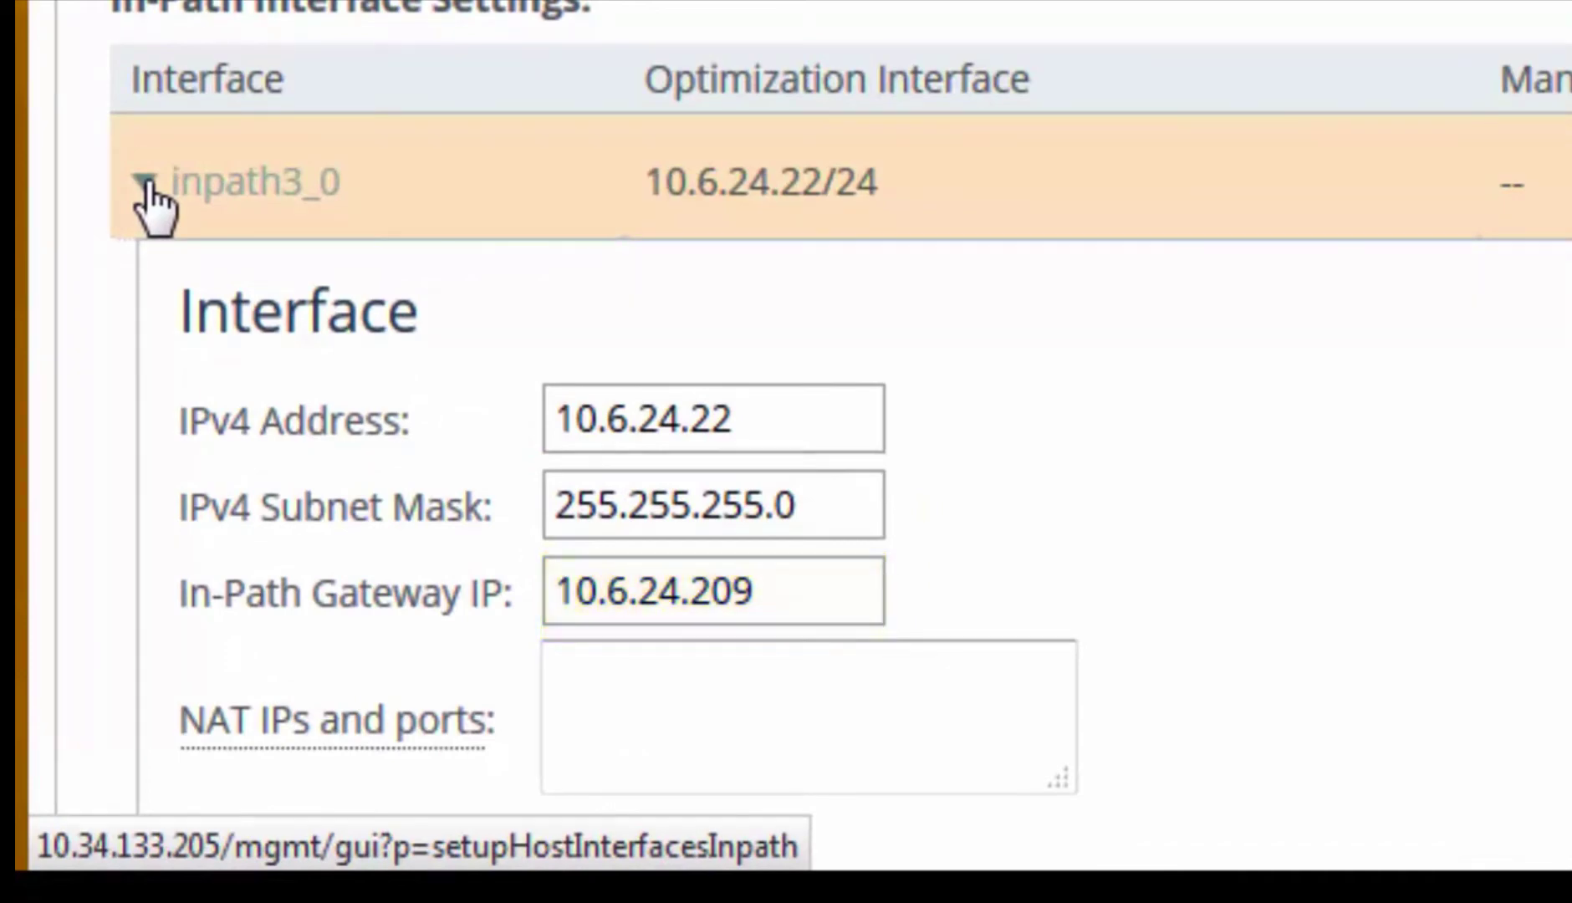
pyautogui.scroll(-5, 149, 186)
pyautogui.scroll(-5, 154, 205)
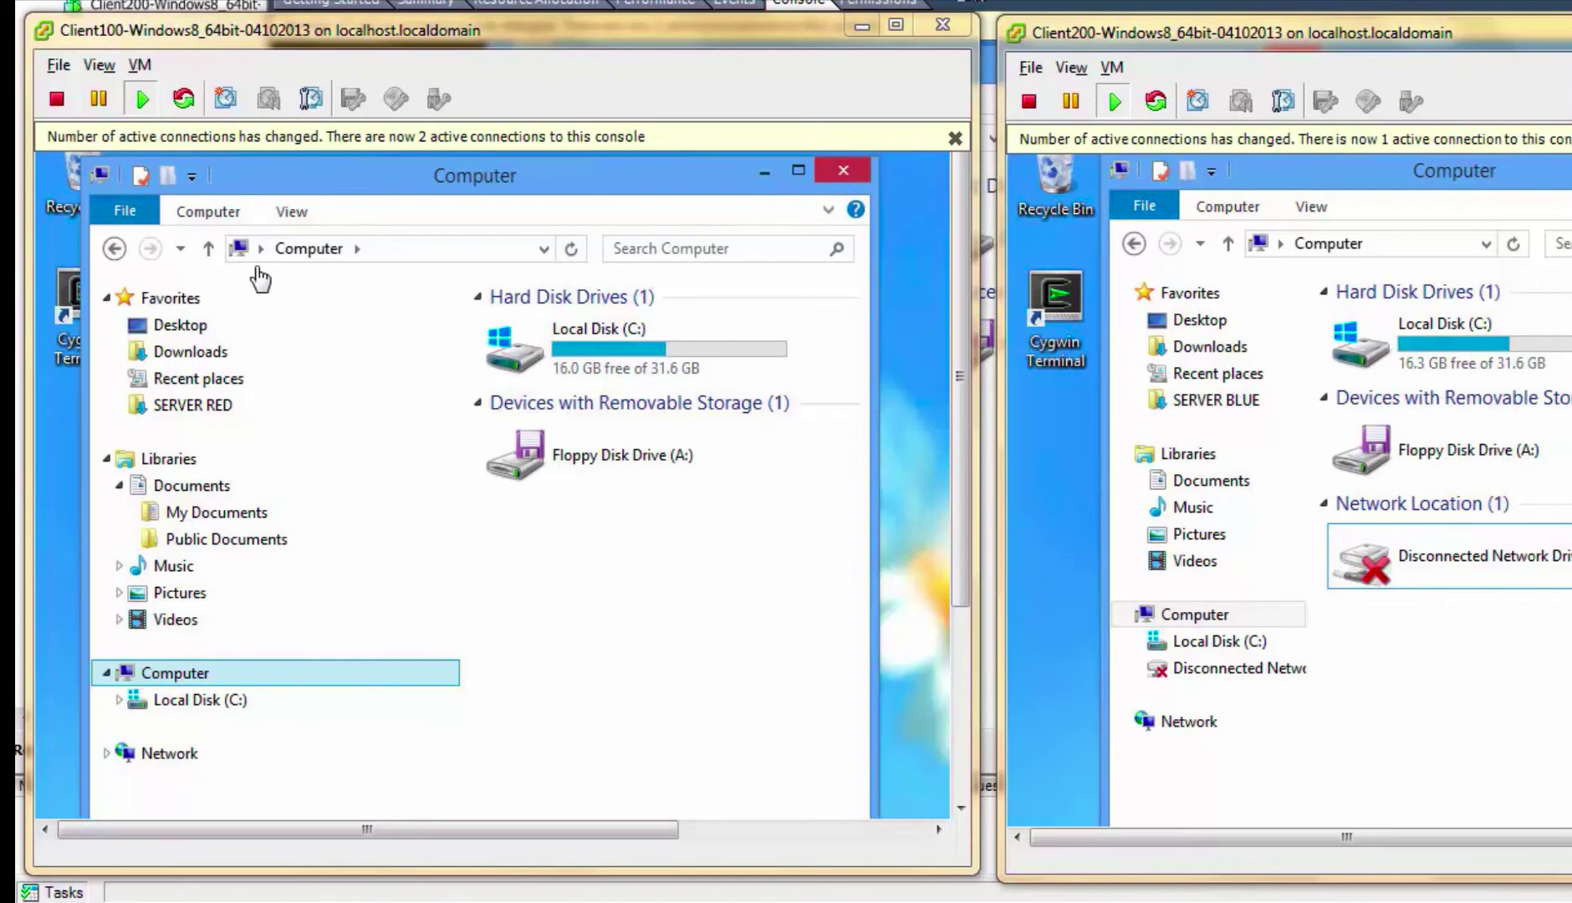
# On Client100, map \\10.6.24.20\c$ as network drive Z:.
pyautogui.click(211, 214)
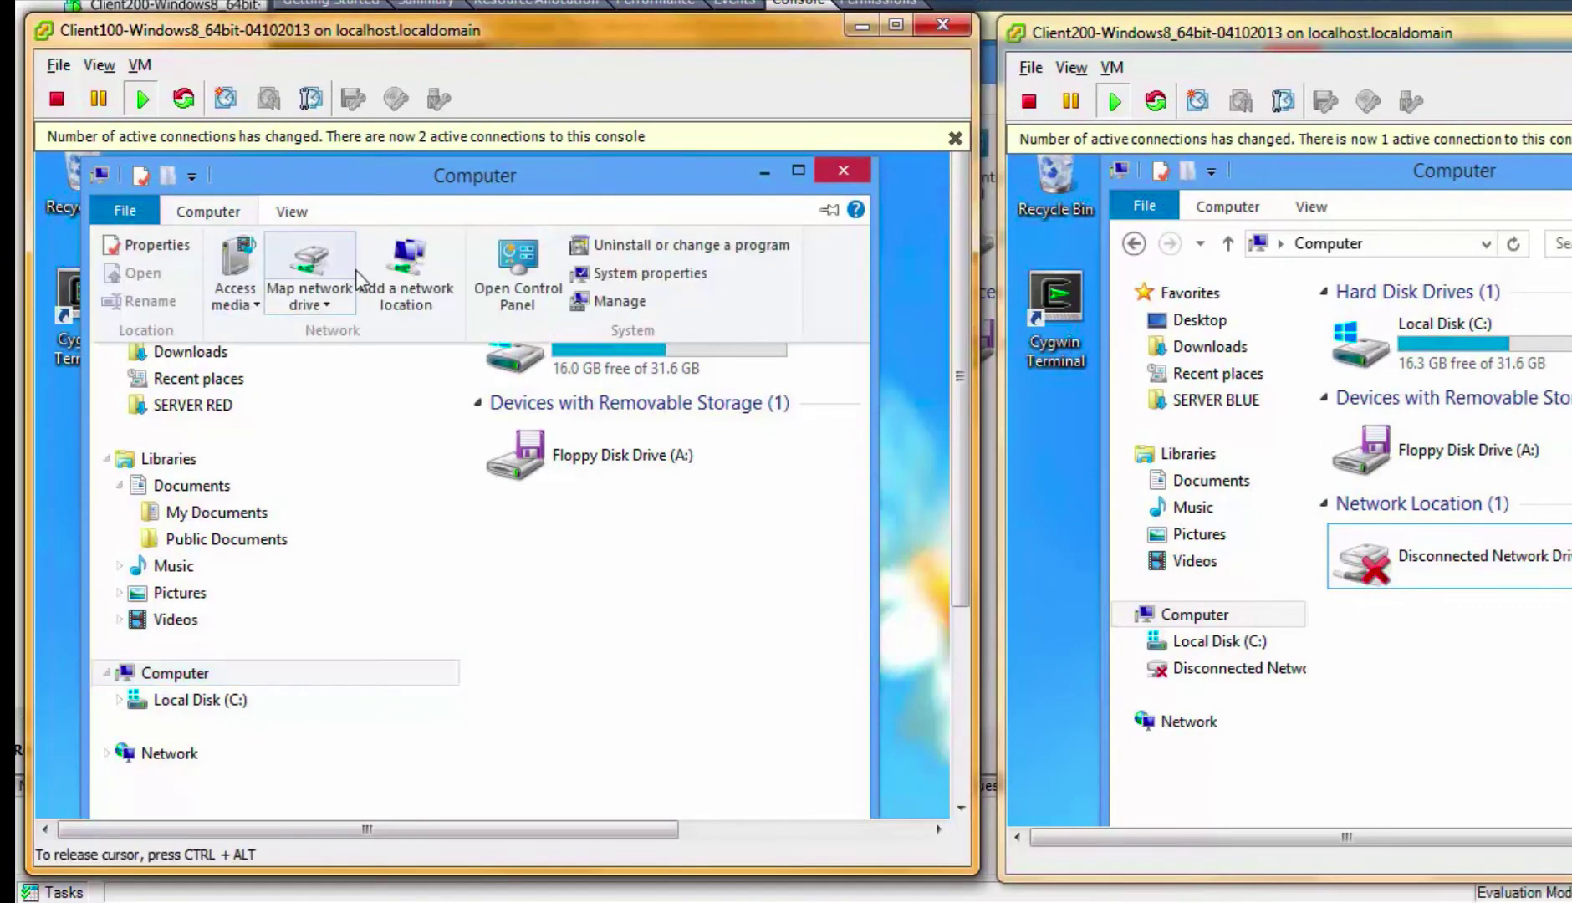
pyautogui.click(316, 303)
pyautogui.click(355, 332)
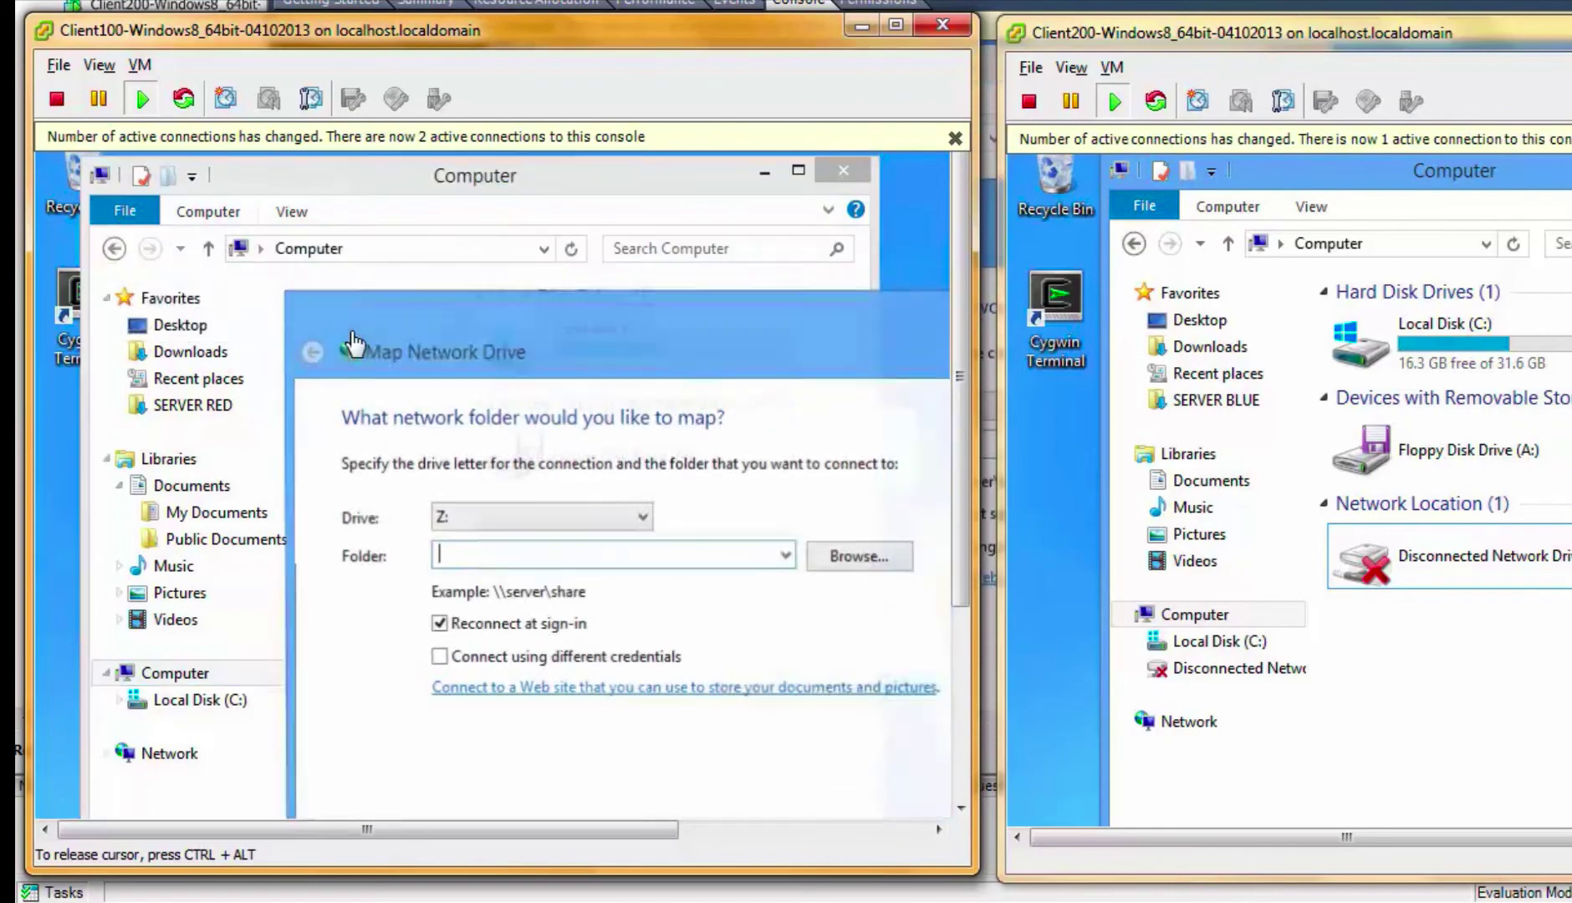
pyautogui.click(785, 556)
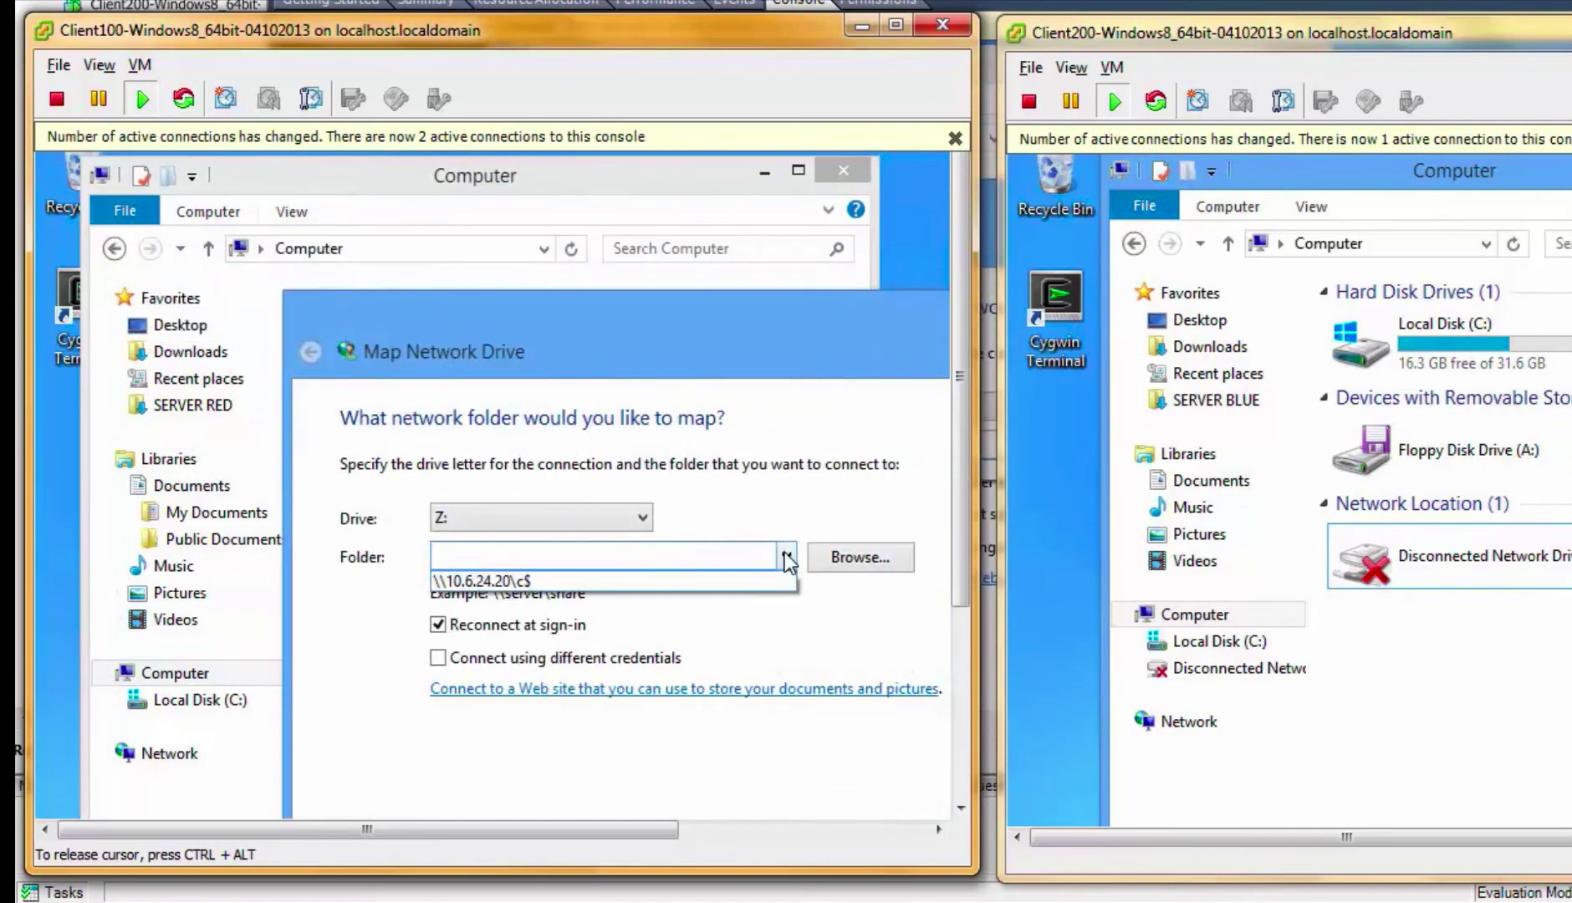
pyautogui.click(713, 583)
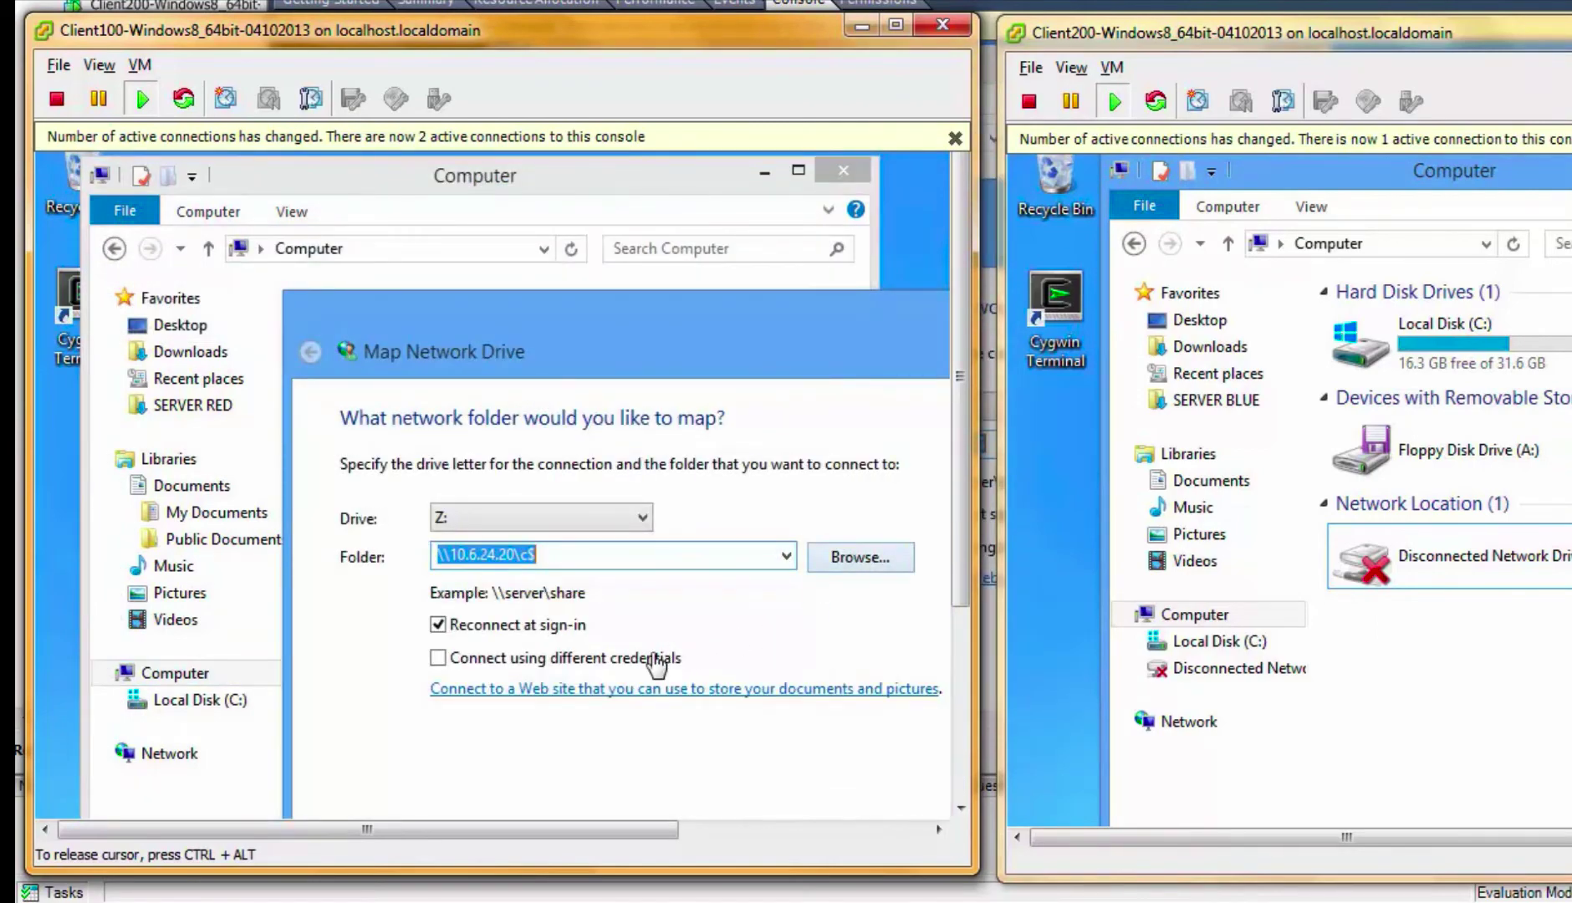
pyautogui.moveTo(812, 342); pyautogui.dragTo(653, 233)
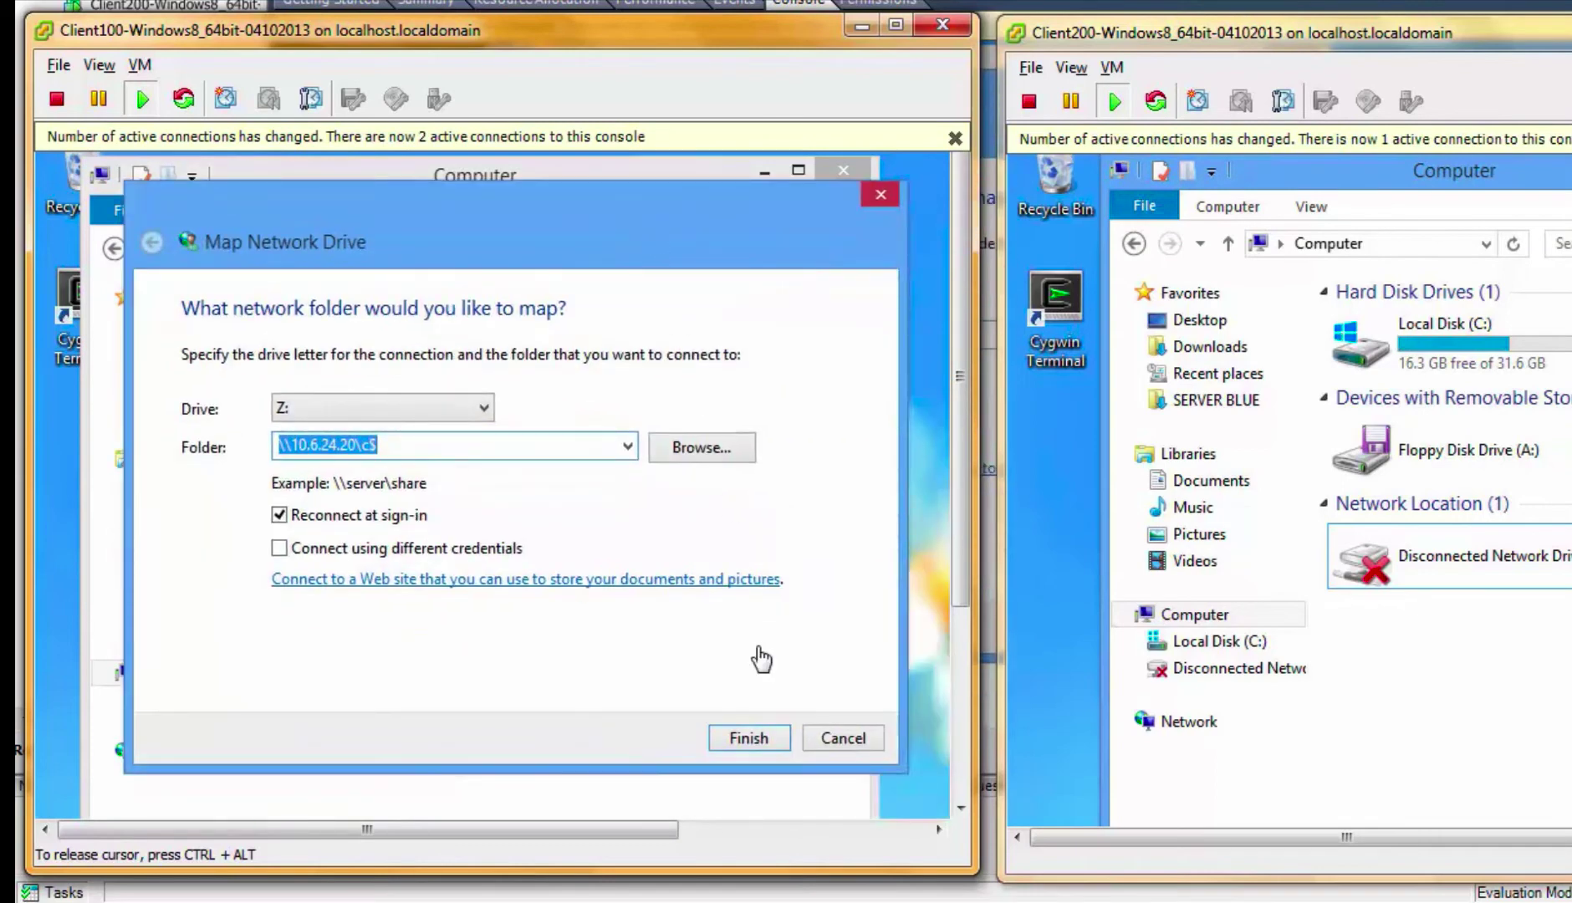
pyautogui.click(746, 738)
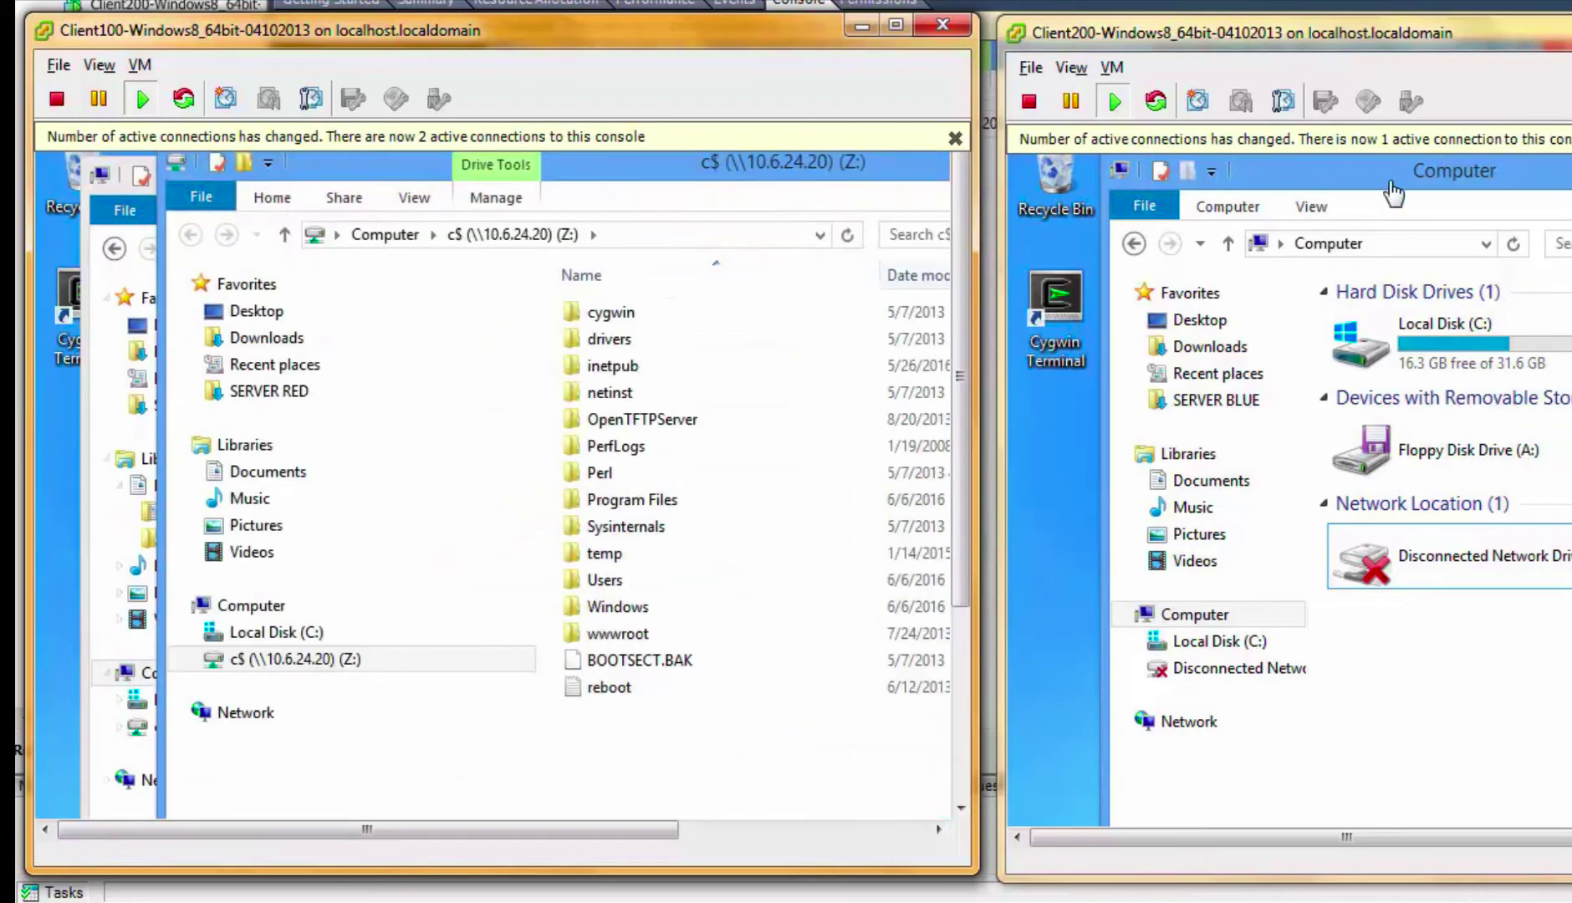
# On Client200, map \\10.6.24.201\c$ as network drive Y:.
pyautogui.click(1473, 213)
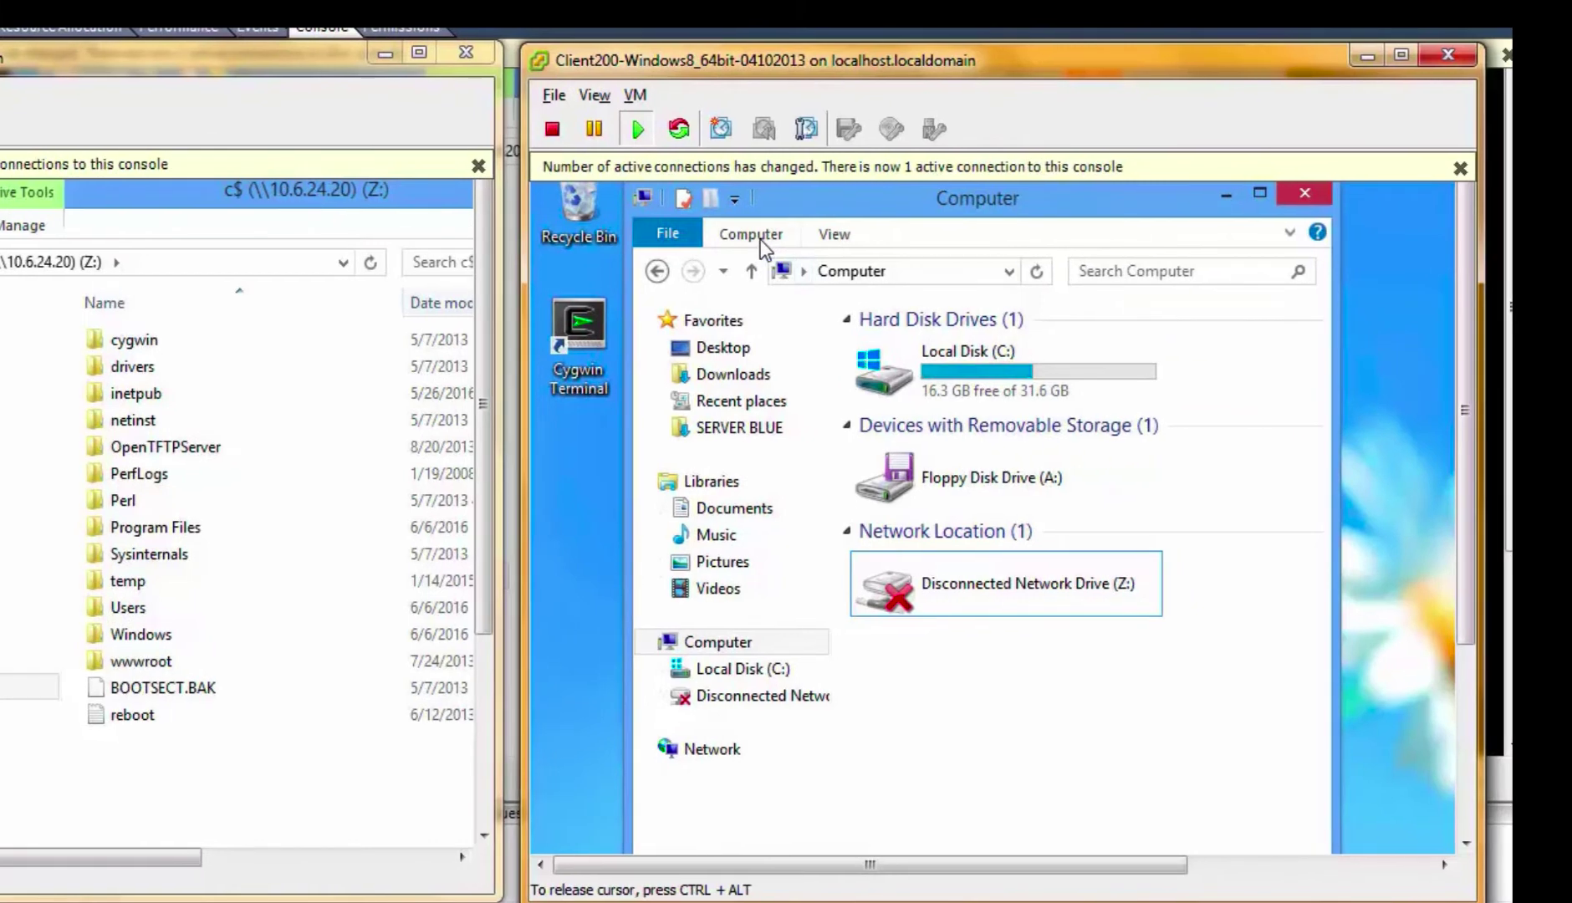
pyautogui.click(760, 239)
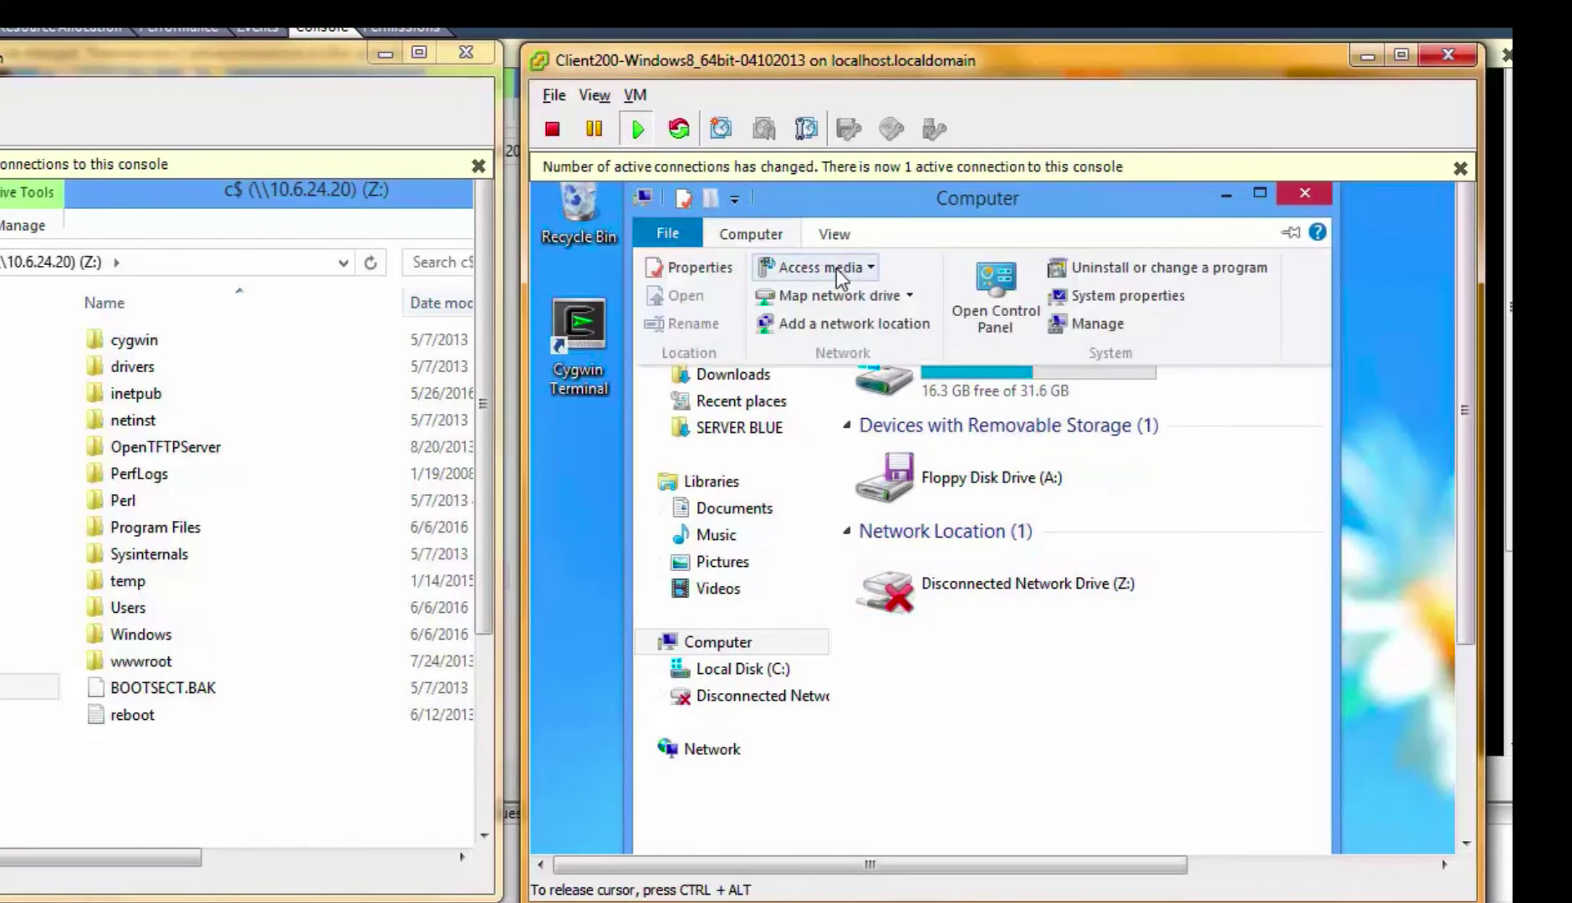
pyautogui.click(852, 293)
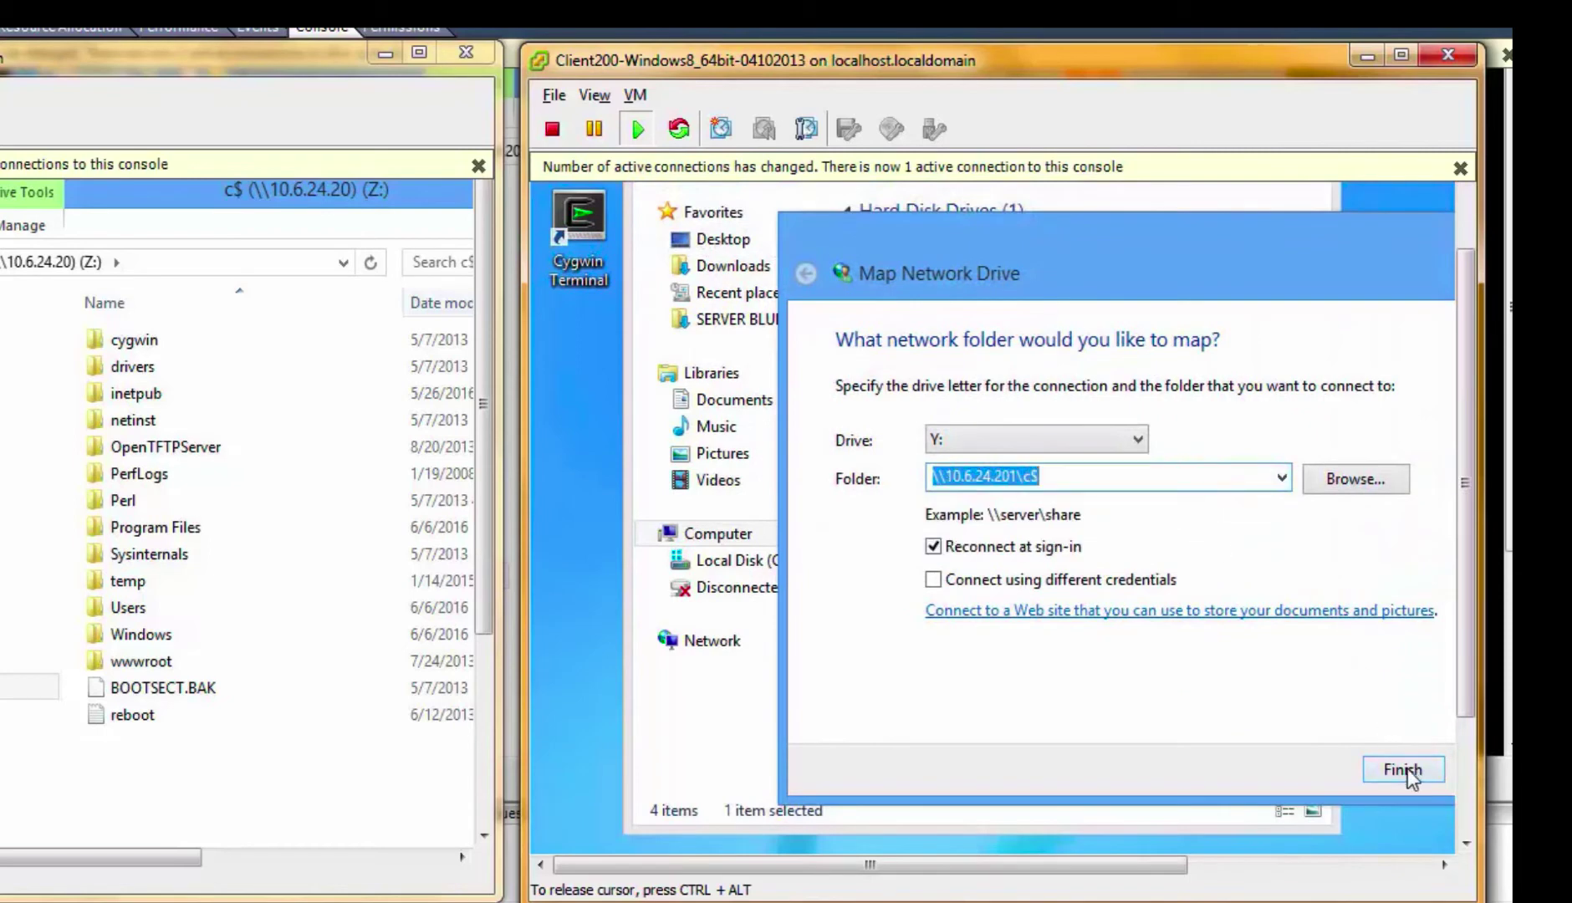
pyautogui.click(1402, 768)
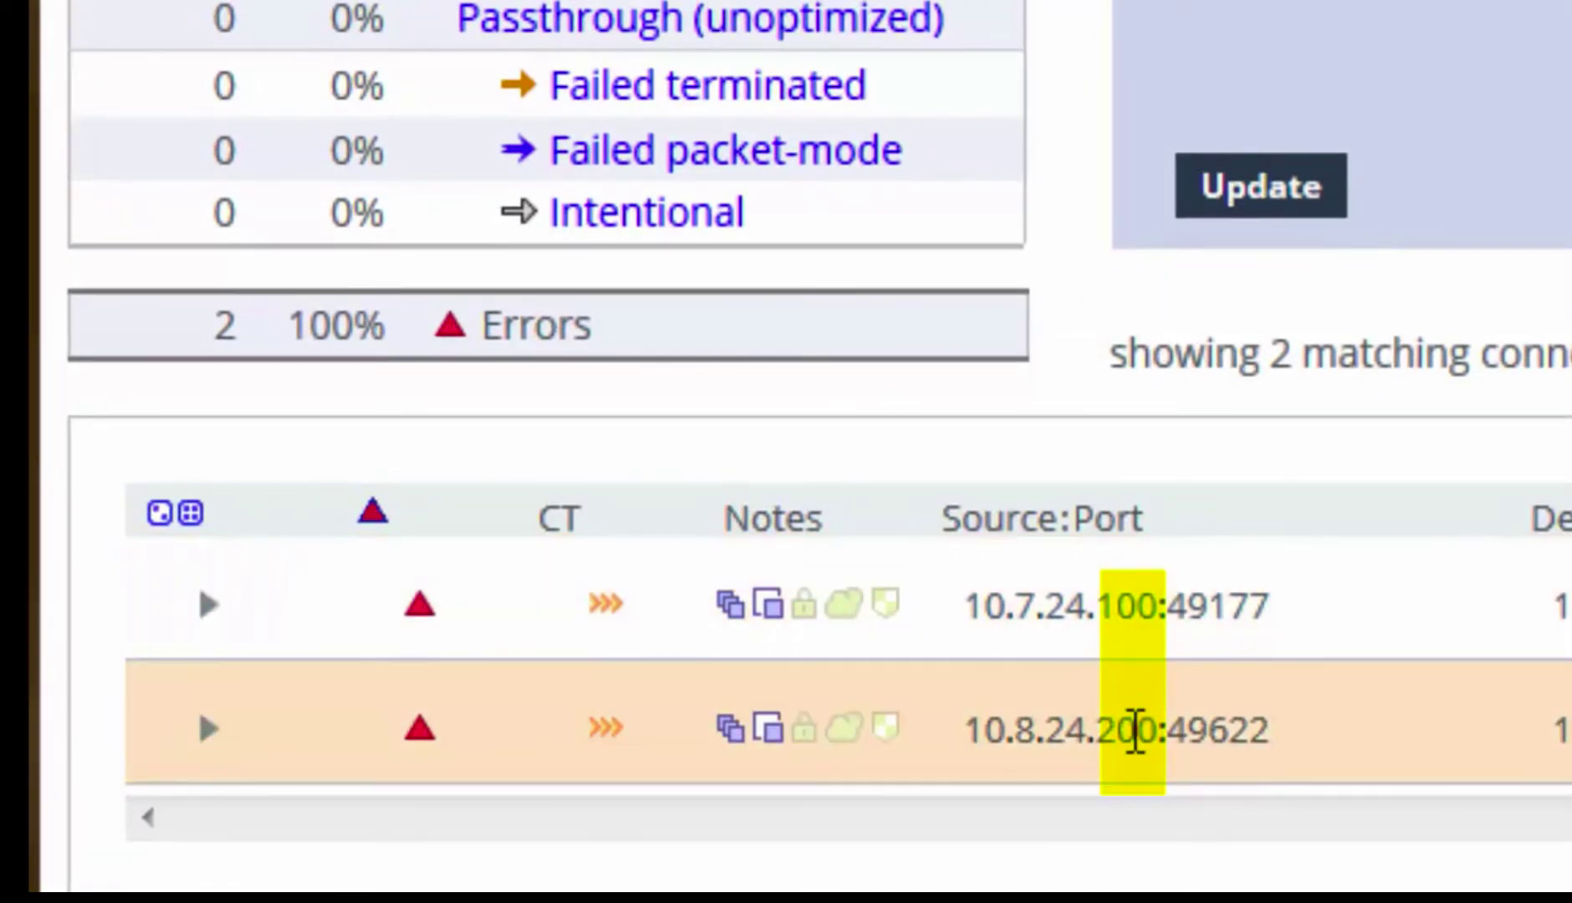
# Expand the 10.7.24.100:49177 connection details and highlight its 'Transparency mode: Full Transparency' line.
pyautogui.click(214, 623)
pyautogui.scroll(-5, 221, 644)
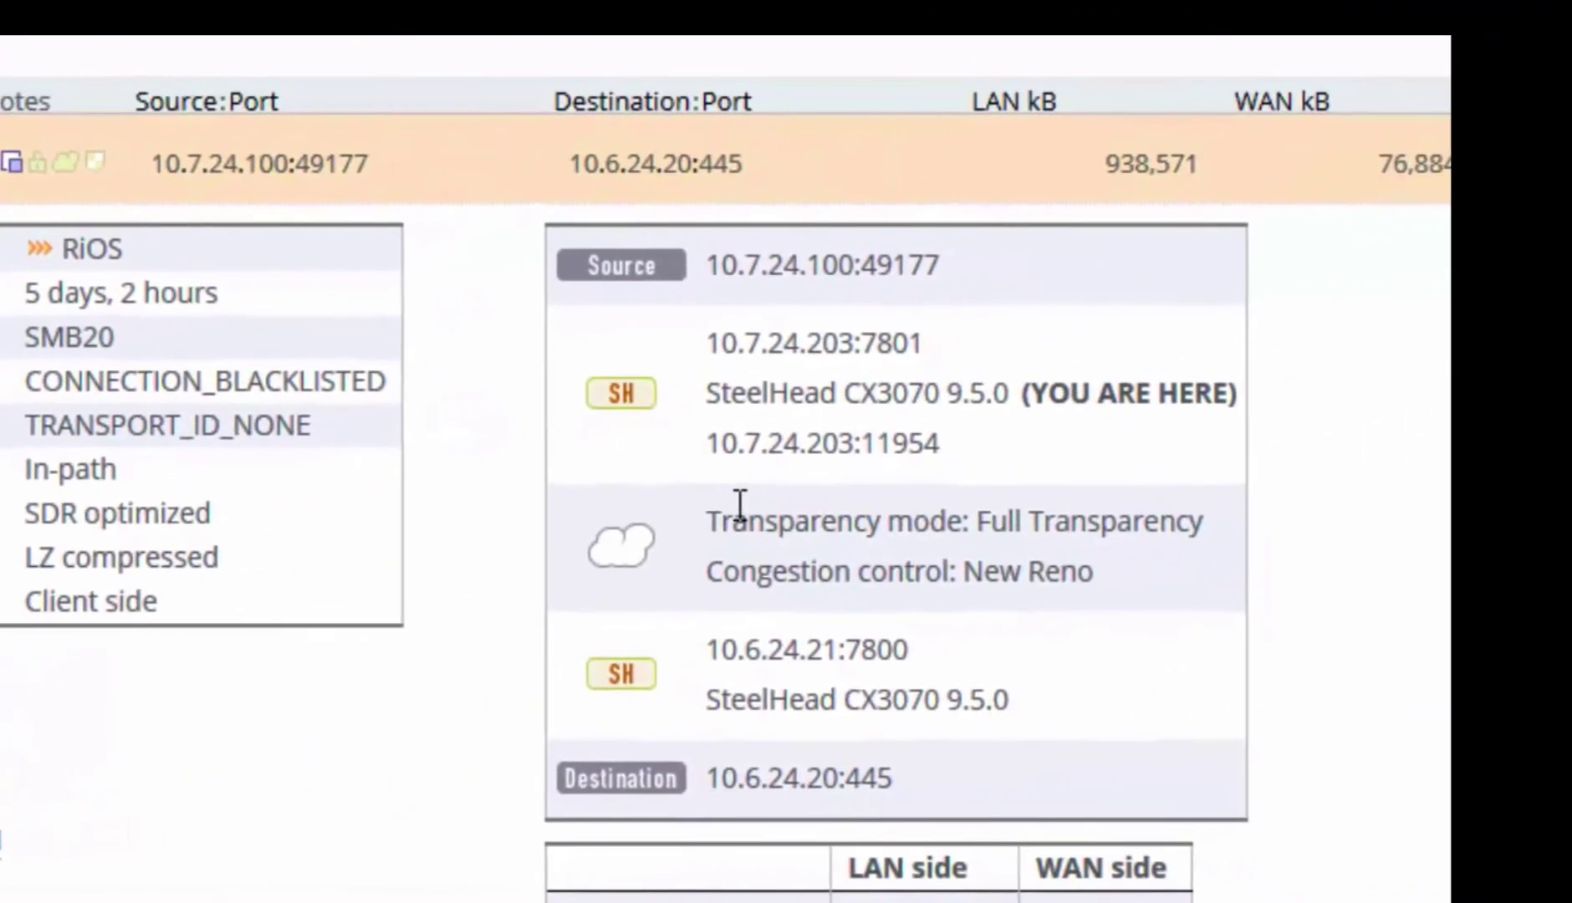
pyautogui.moveTo(726, 514); pyautogui.dragTo(1202, 512)
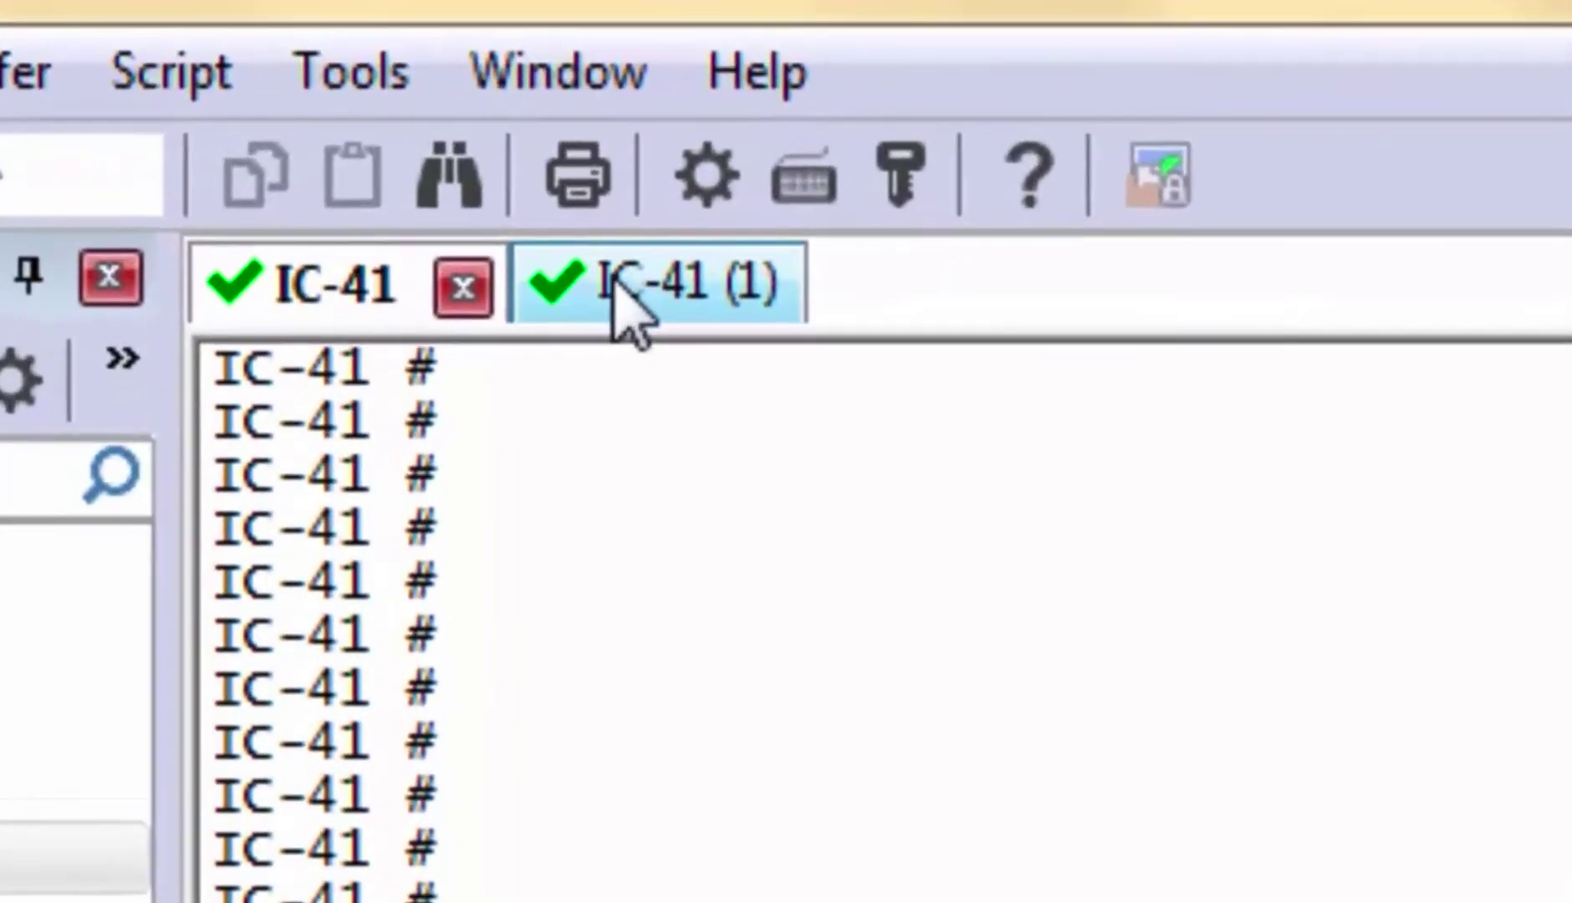
# Edit the first IC-41 session's tcpdump filter from VLAN 200 to VLAN 100.
pyautogui.click(535, 177)
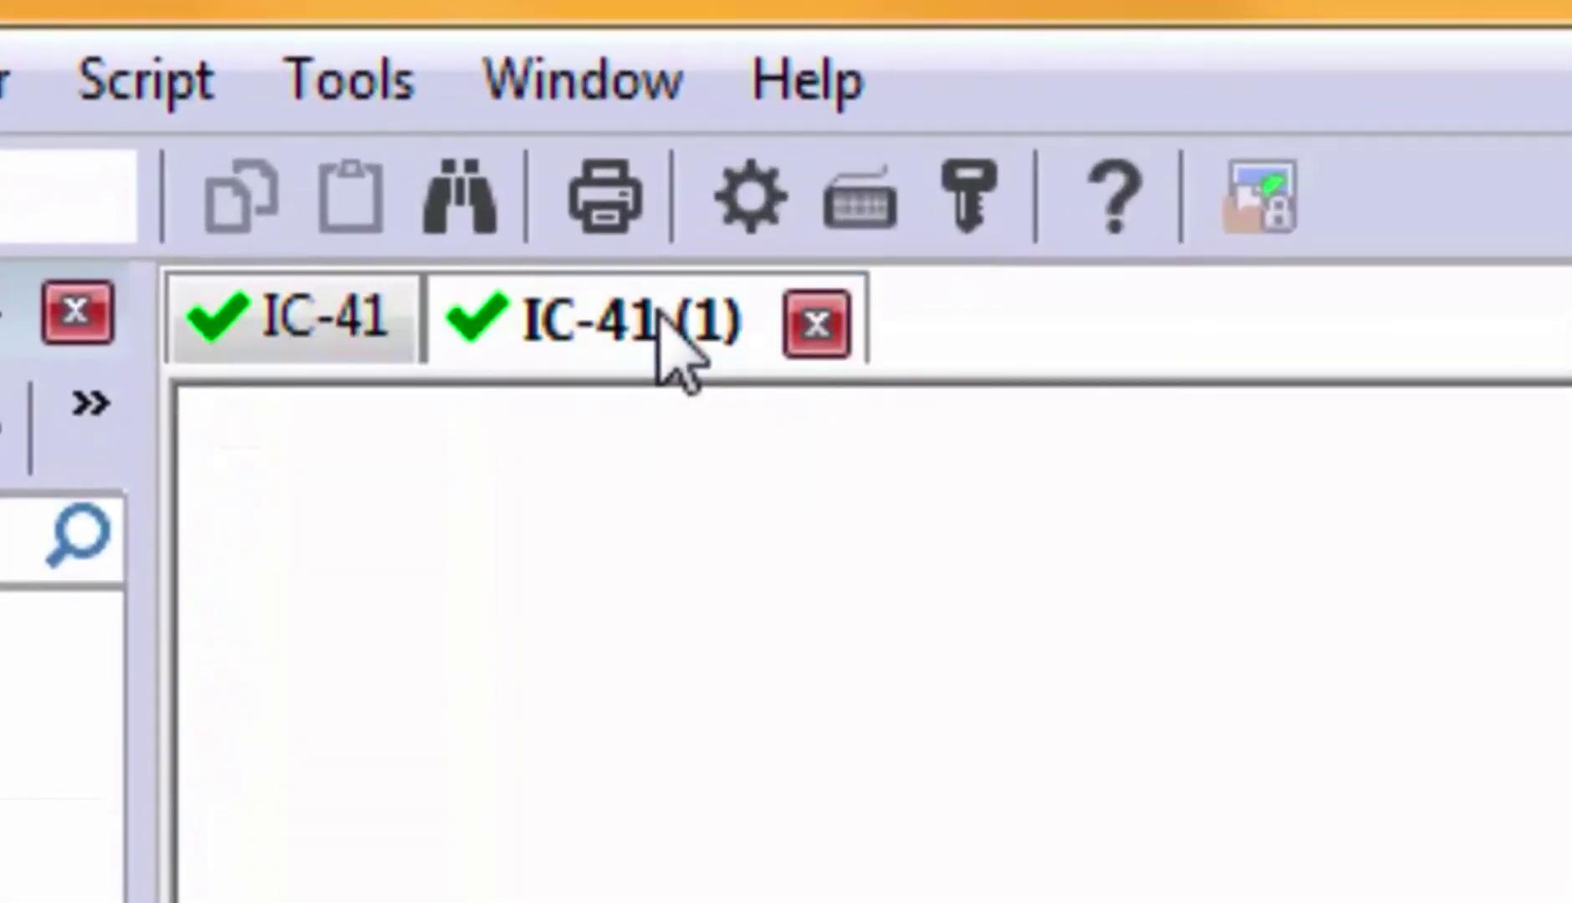
pyautogui.click(288, 324)
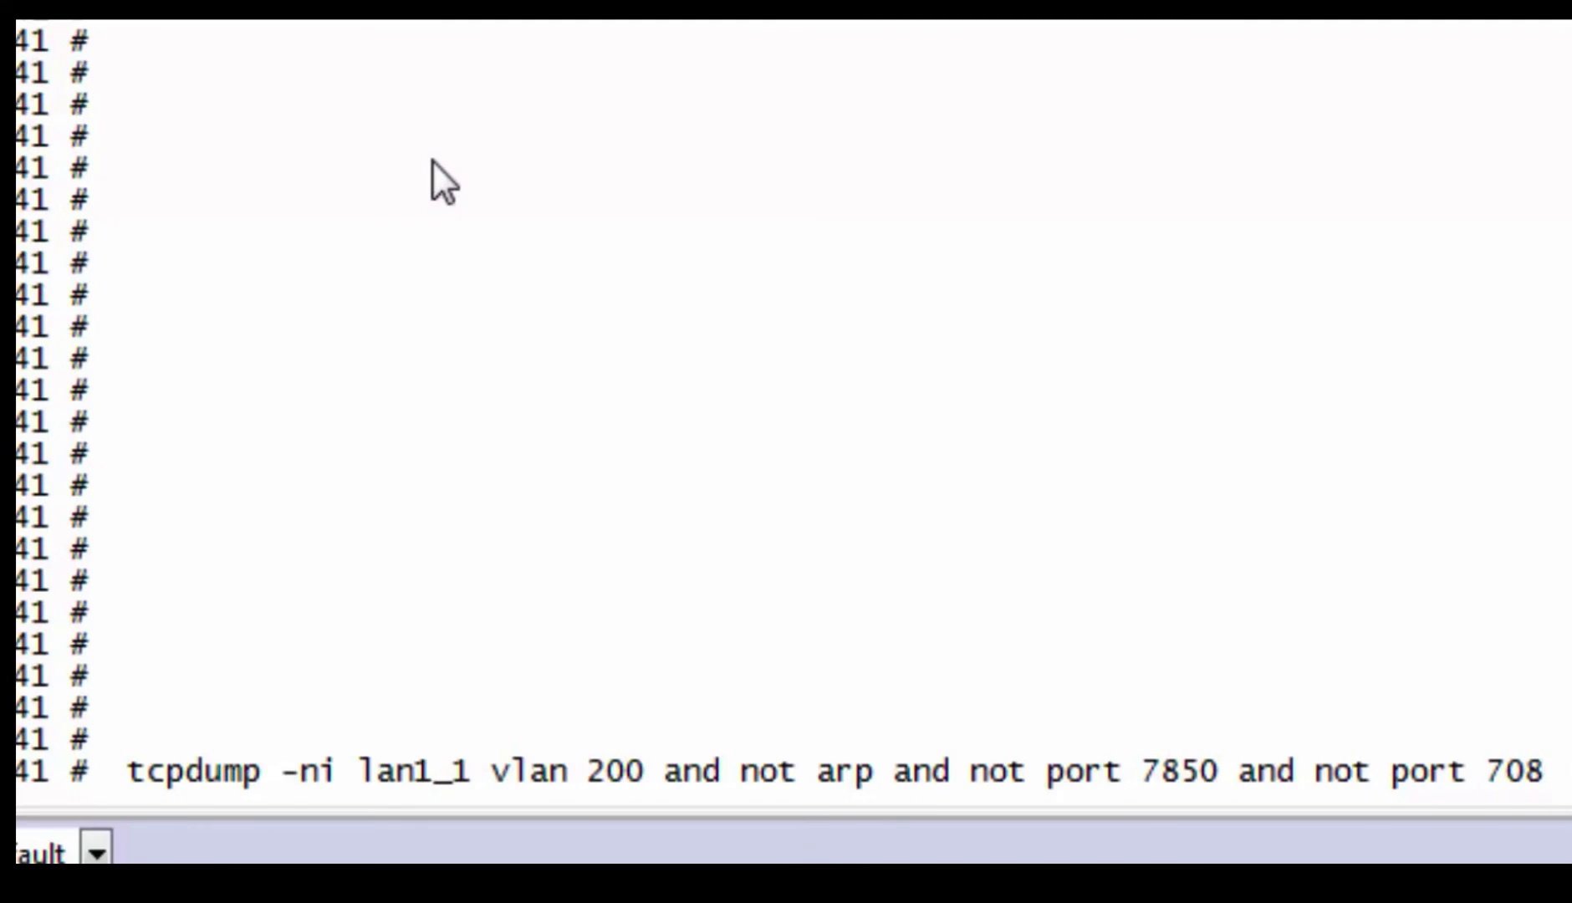
pyautogui.press('Left')
pyautogui.press('Left')
pyautogui.press('Left')
pyautogui.press('Left')
pyautogui.press('Left')
pyautogui.press('Left')
pyautogui.press('Left')
pyautogui.press('Left')
pyautogui.press('Left')
pyautogui.press('Left')
pyautogui.press('Left')
pyautogui.press('Left')
pyautogui.press('Left')
pyautogui.press('Left')
pyautogui.press('Left')
pyautogui.press('Left')
pyautogui.press('Left')
pyautogui.press('Left')
pyautogui.press('Left')
pyautogui.press('Left')
pyautogui.press('Left')
pyautogui.press('Left')
pyautogui.press('Left')
pyautogui.press('Left')
pyautogui.press('Left')
pyautogui.press('Left')
pyautogui.press('Left')
pyautogui.press('Left')
pyautogui.press('Left')
pyautogui.press('Left')
pyautogui.press('Left')
pyautogui.press('Left')
pyautogui.press('Left')
pyautogui.press('Left')
pyautogui.press('Left')
pyautogui.press('Left')
pyautogui.press('BackSpace')
pyautogui.write('1')
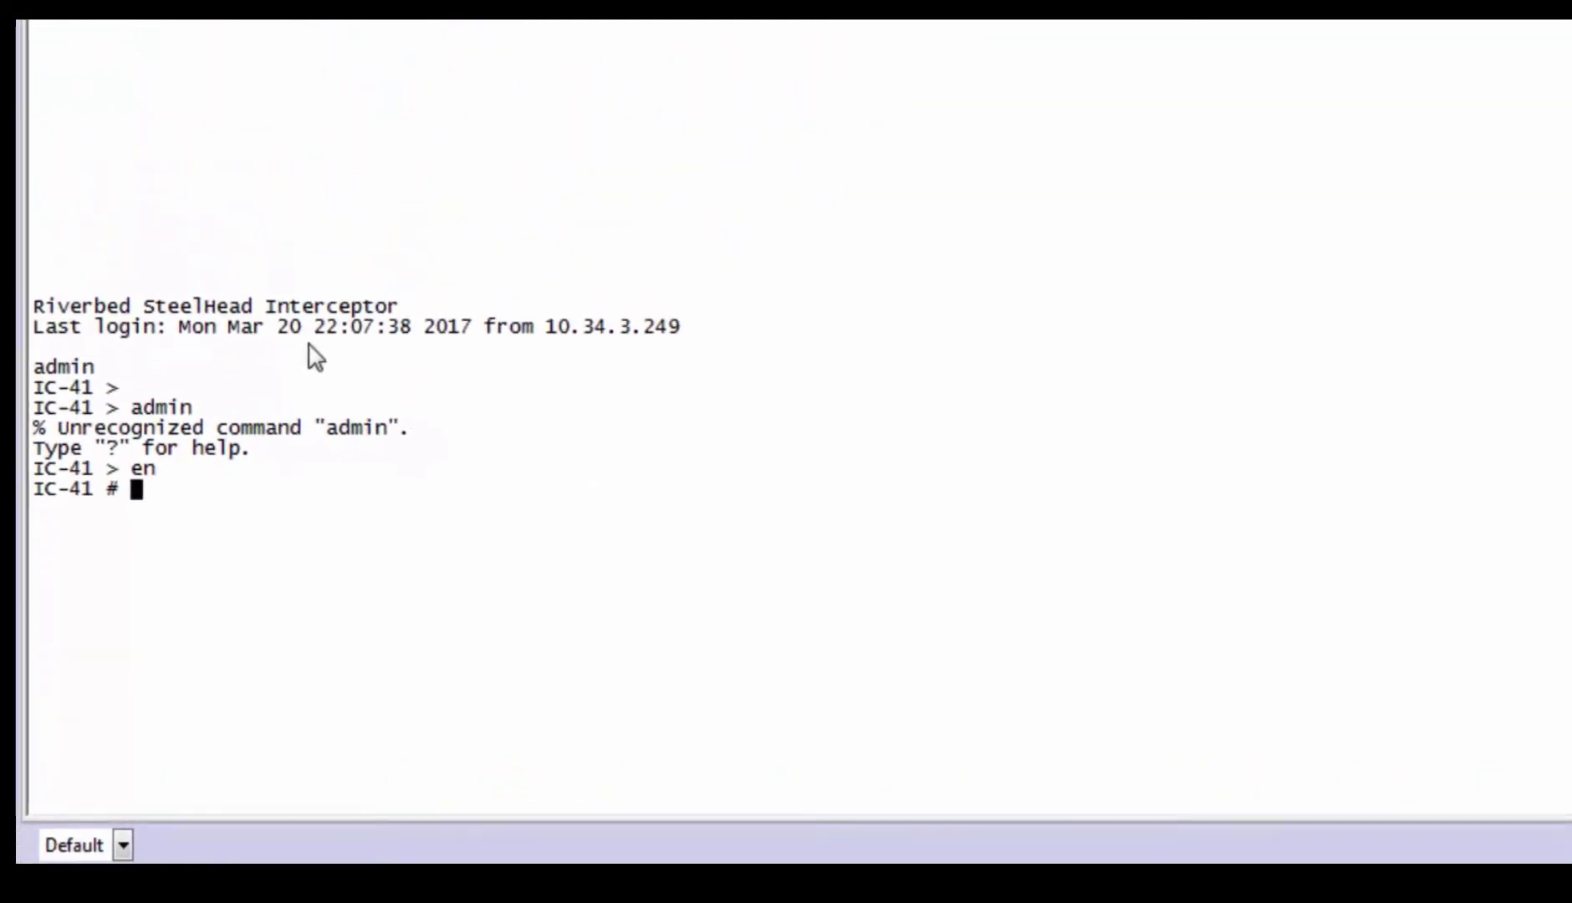
# Start the VLAN 200 capture in IC-41 (1) and the VLAN 100 capture, then check both outputs.
pyautogui.press('Up')
pyautogui.press('Up')
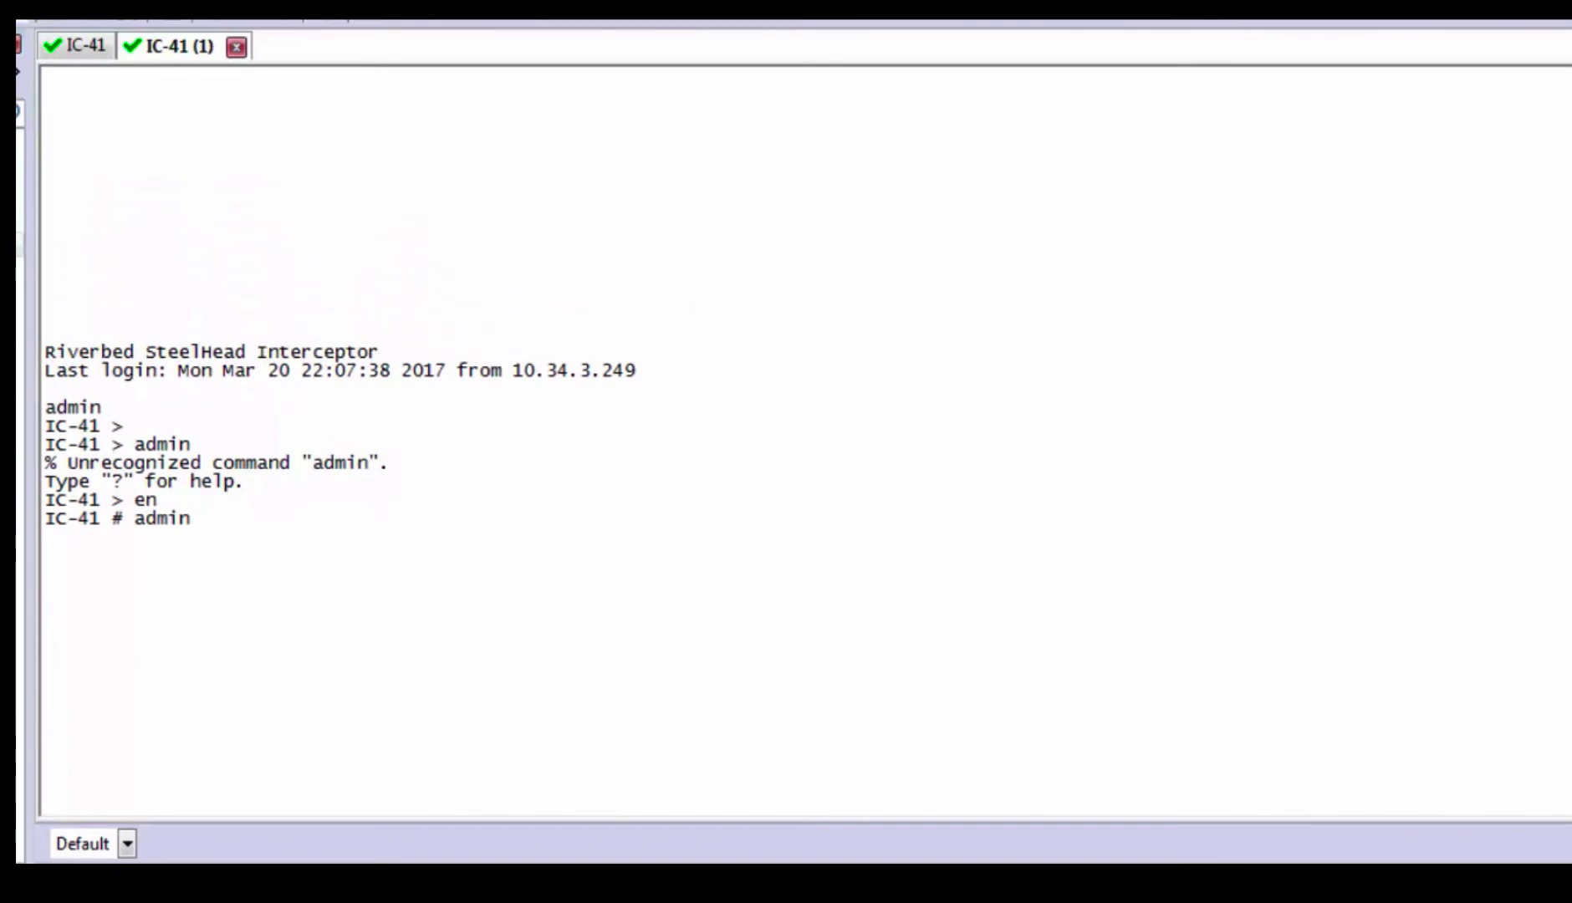
pyautogui.press('Up')
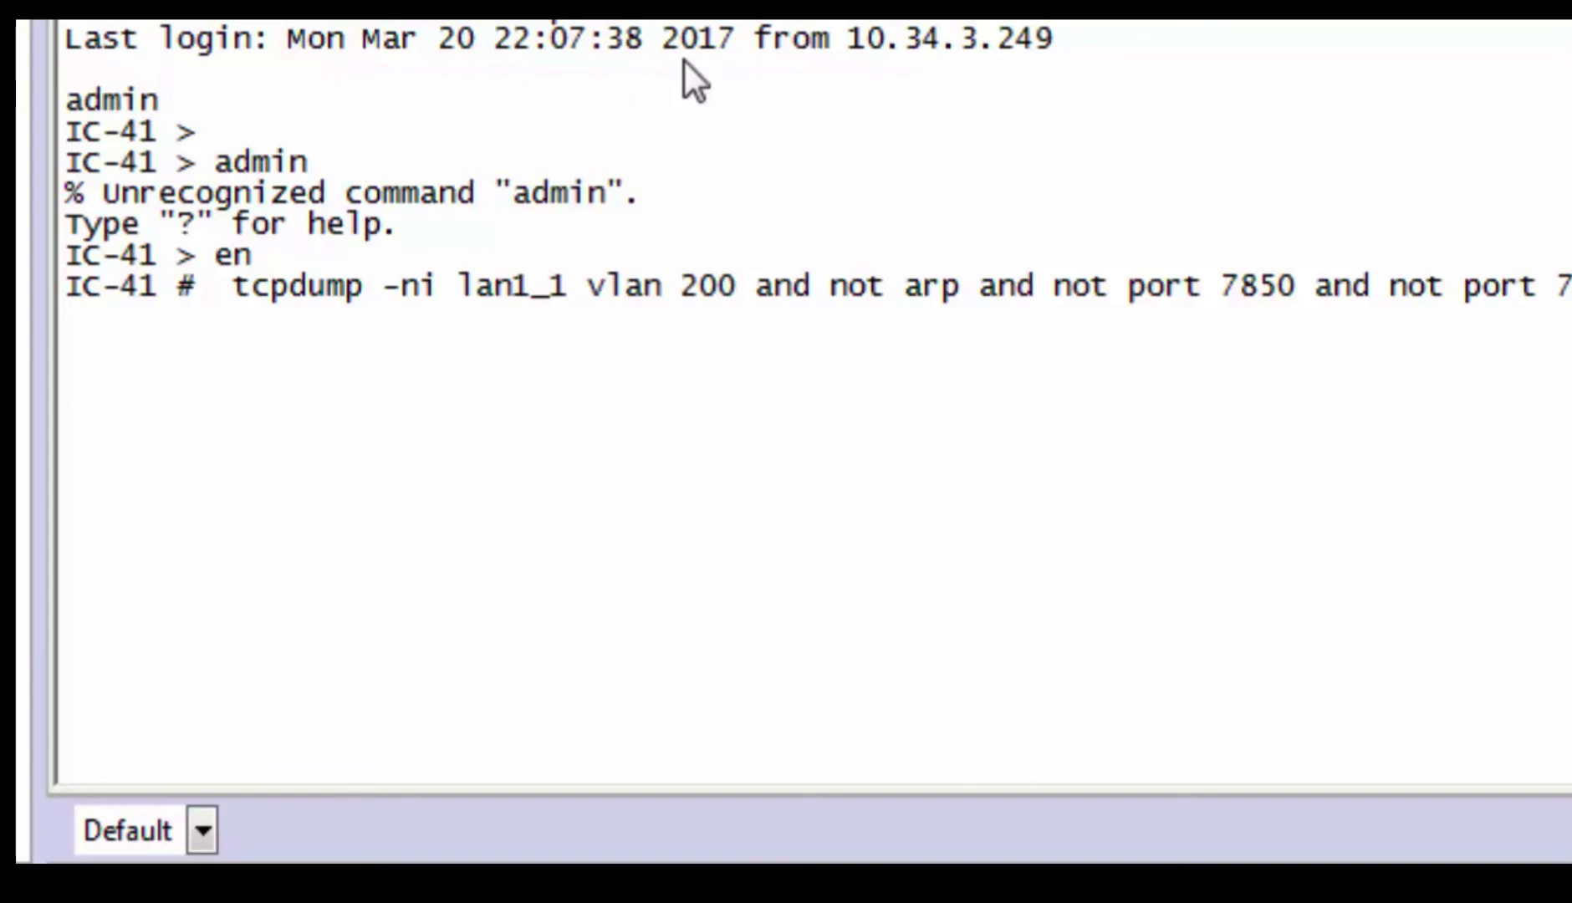
pyautogui.press('Return')
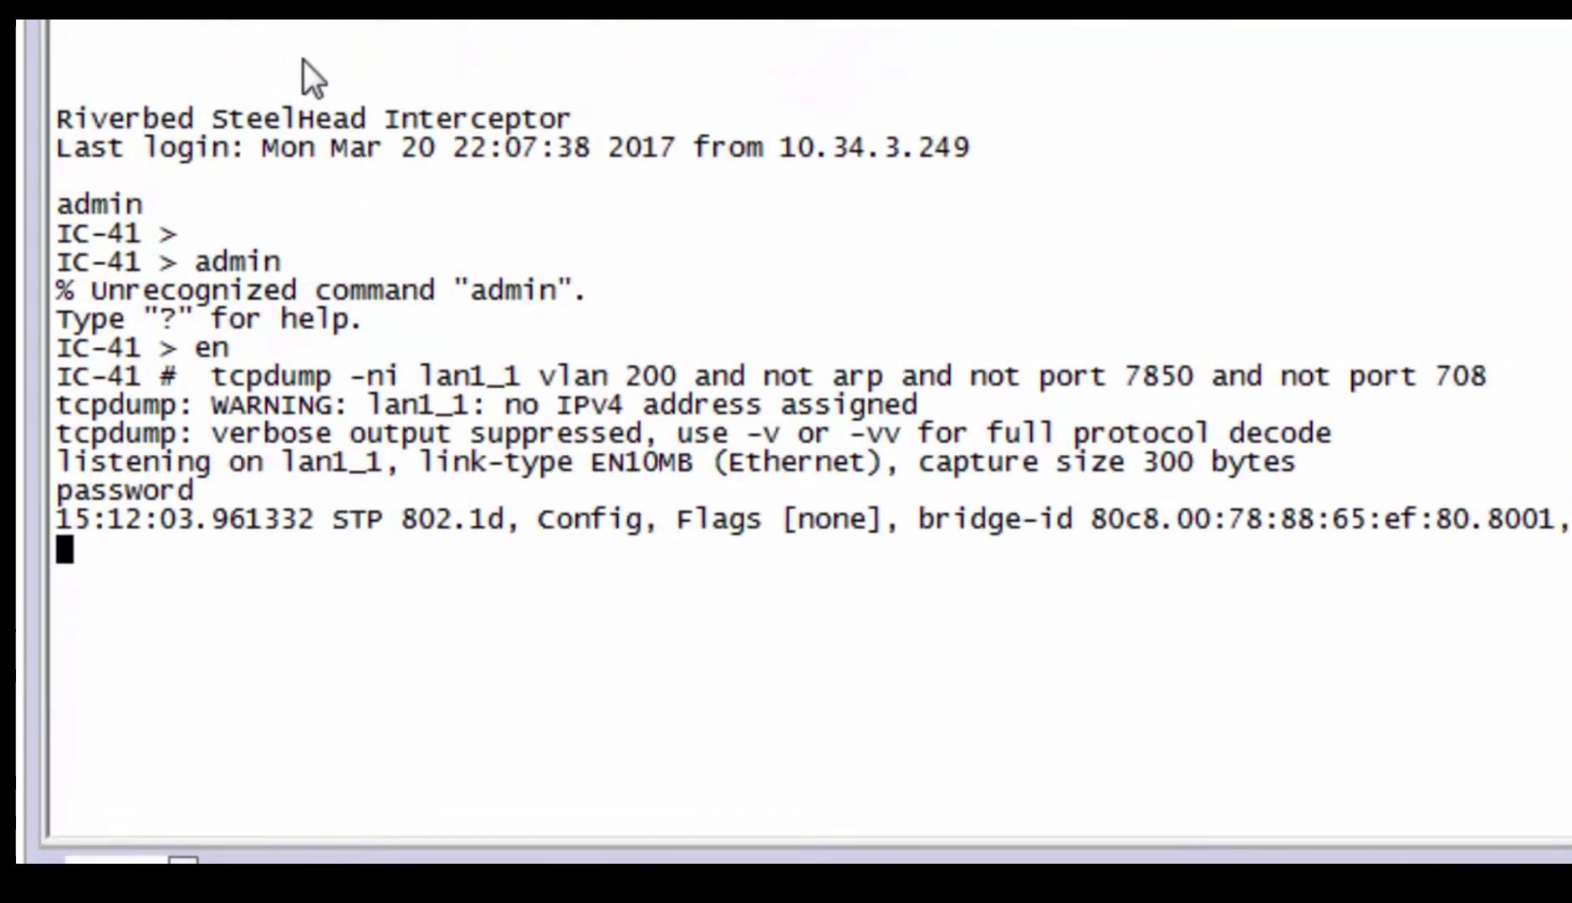
pyautogui.click(201, 121)
pyautogui.press('Return')
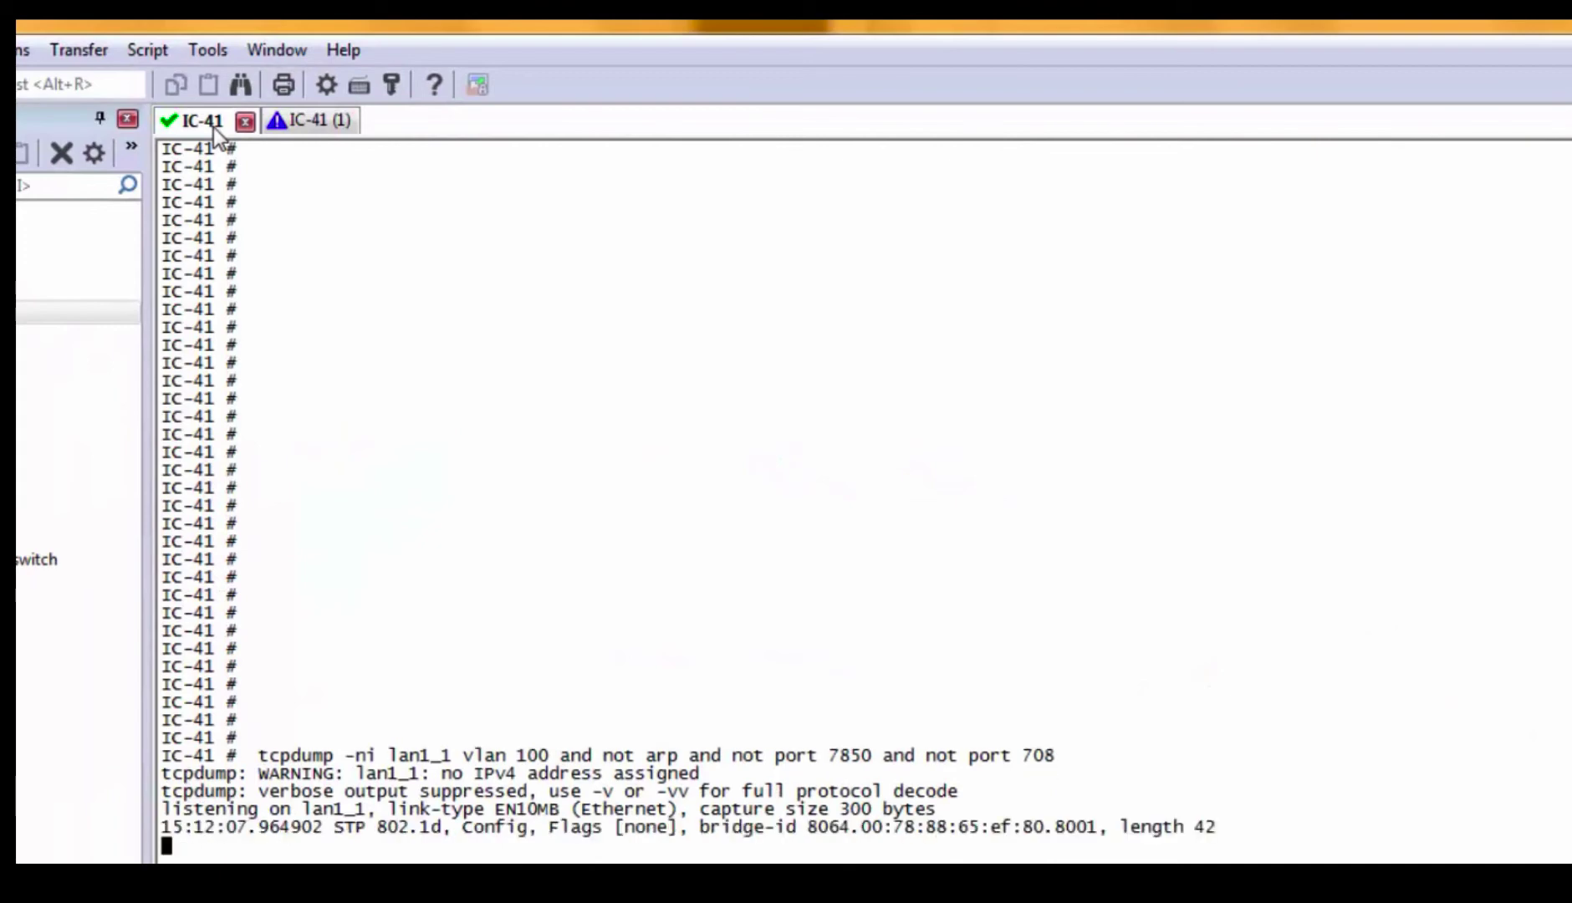
pyautogui.click(304, 129)
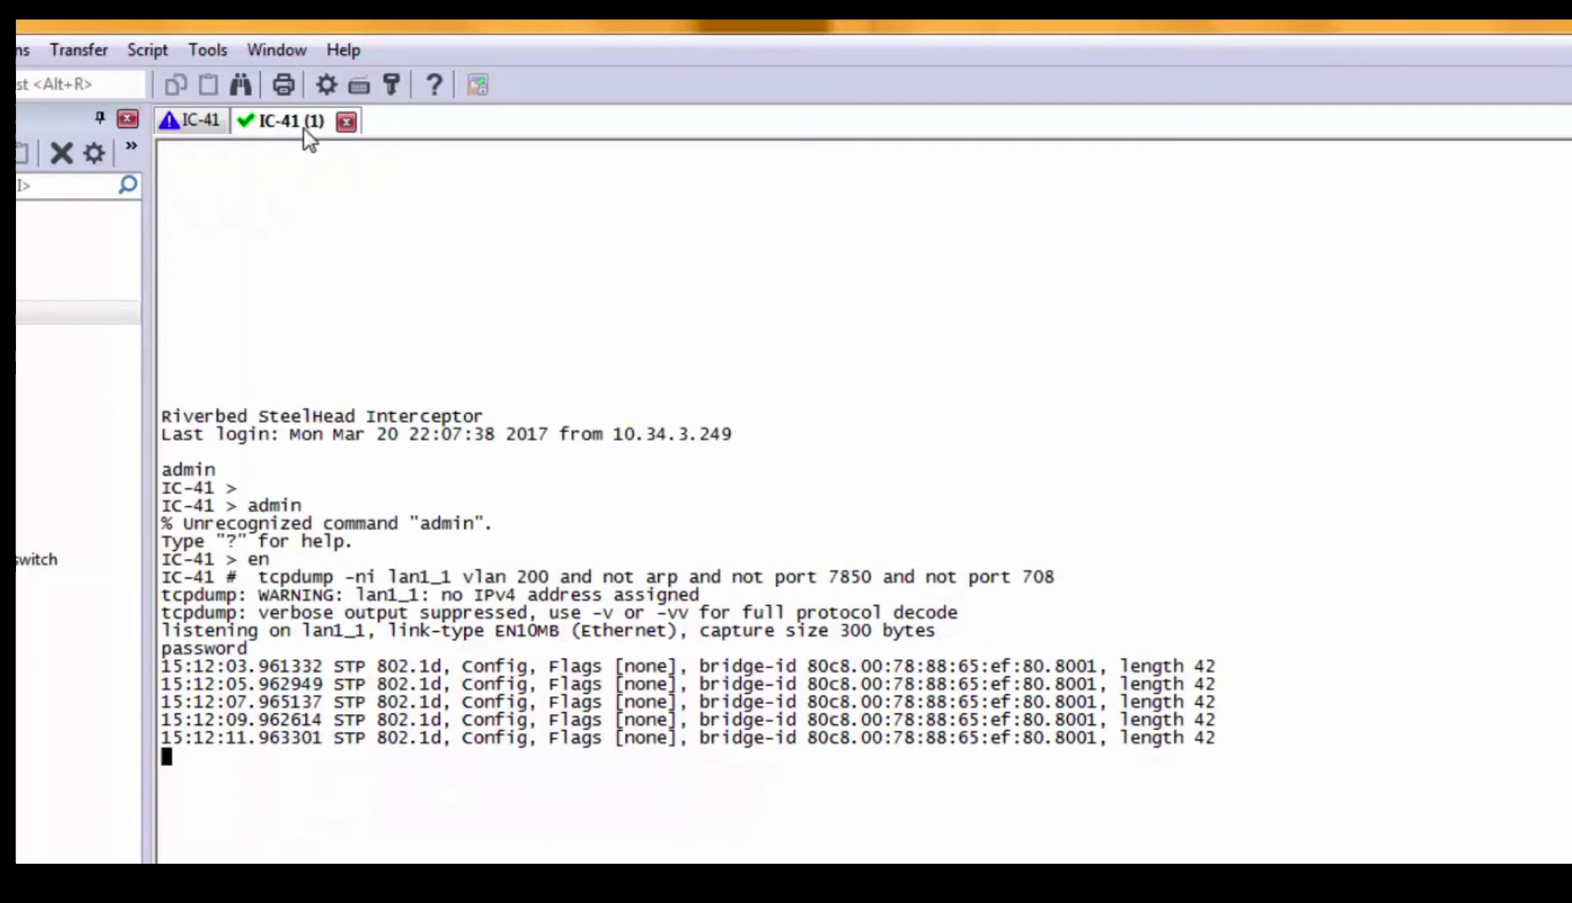
pyautogui.click(205, 127)
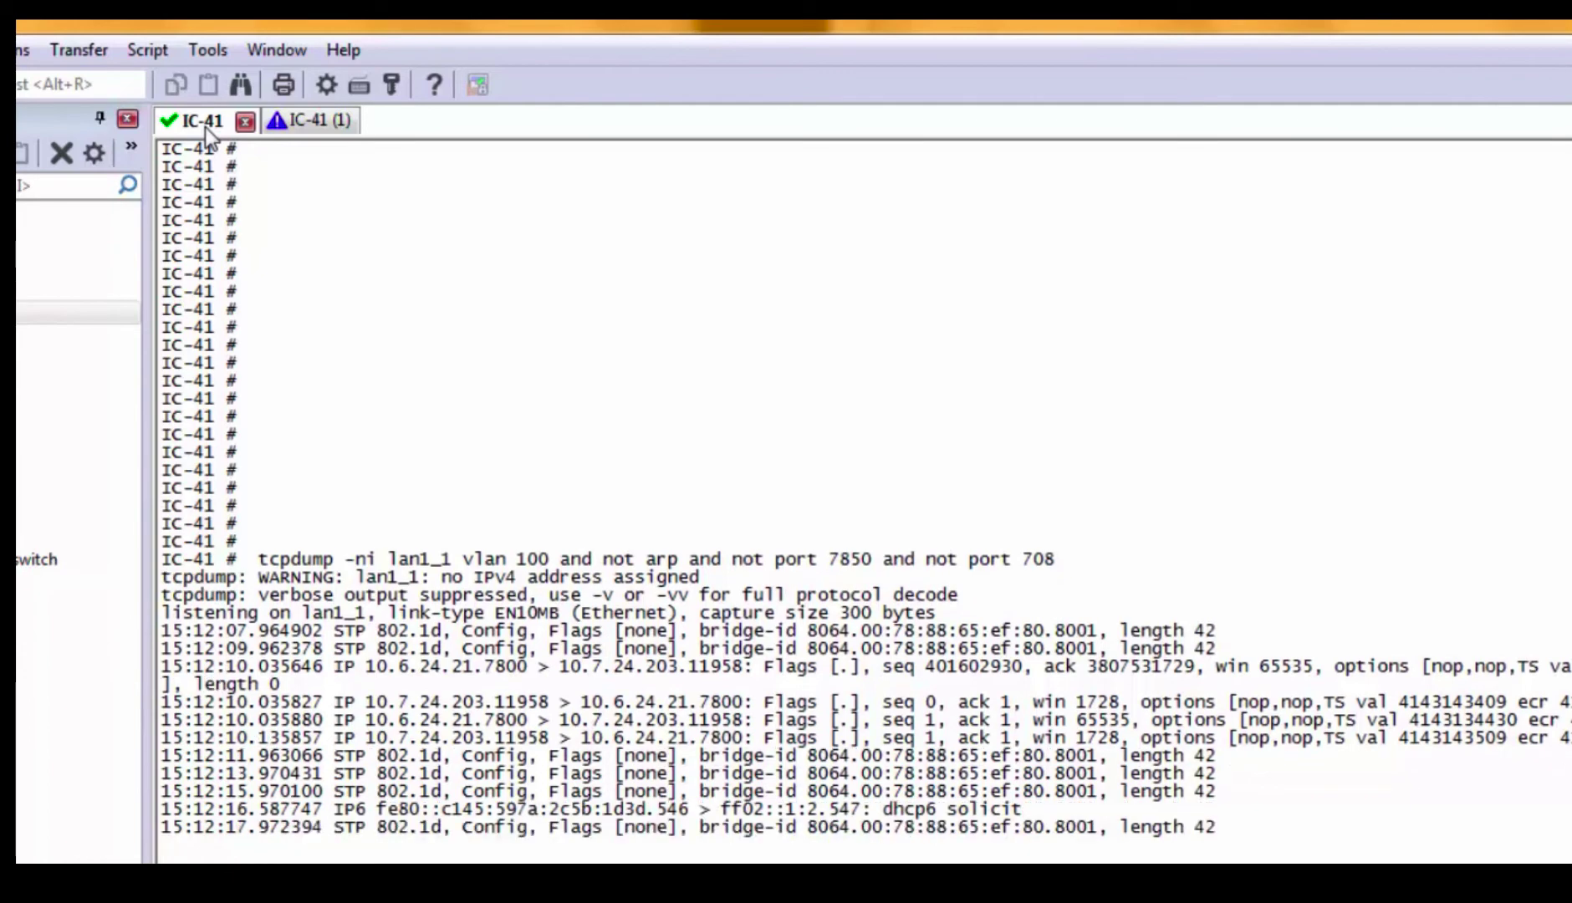
# Copy art and nature from SERVER BLUE into Client200's Downloads, then check both tcpdump captures.
pyautogui.hotkey('alt', 'Tab')
pyautogui.hotkey('alt', 'Tab')
pyautogui.hotkey('alt', 'Tab')
pyautogui.hotkey('alt', 'Tab')
pyautogui.hotkey('alt', 'Tab')
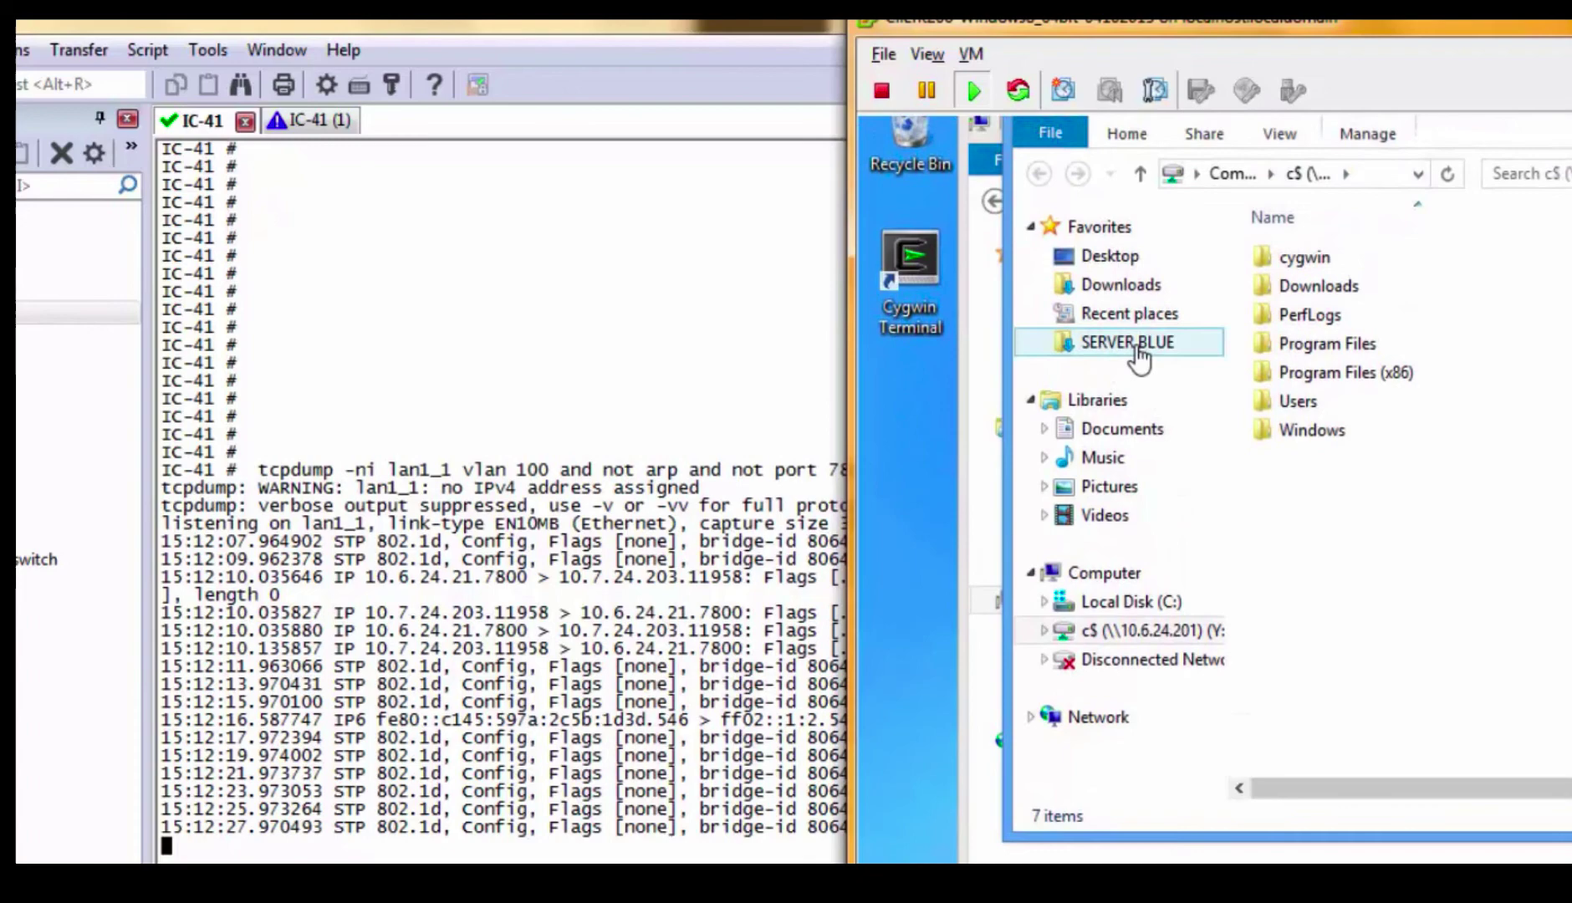
pyautogui.click(1137, 348)
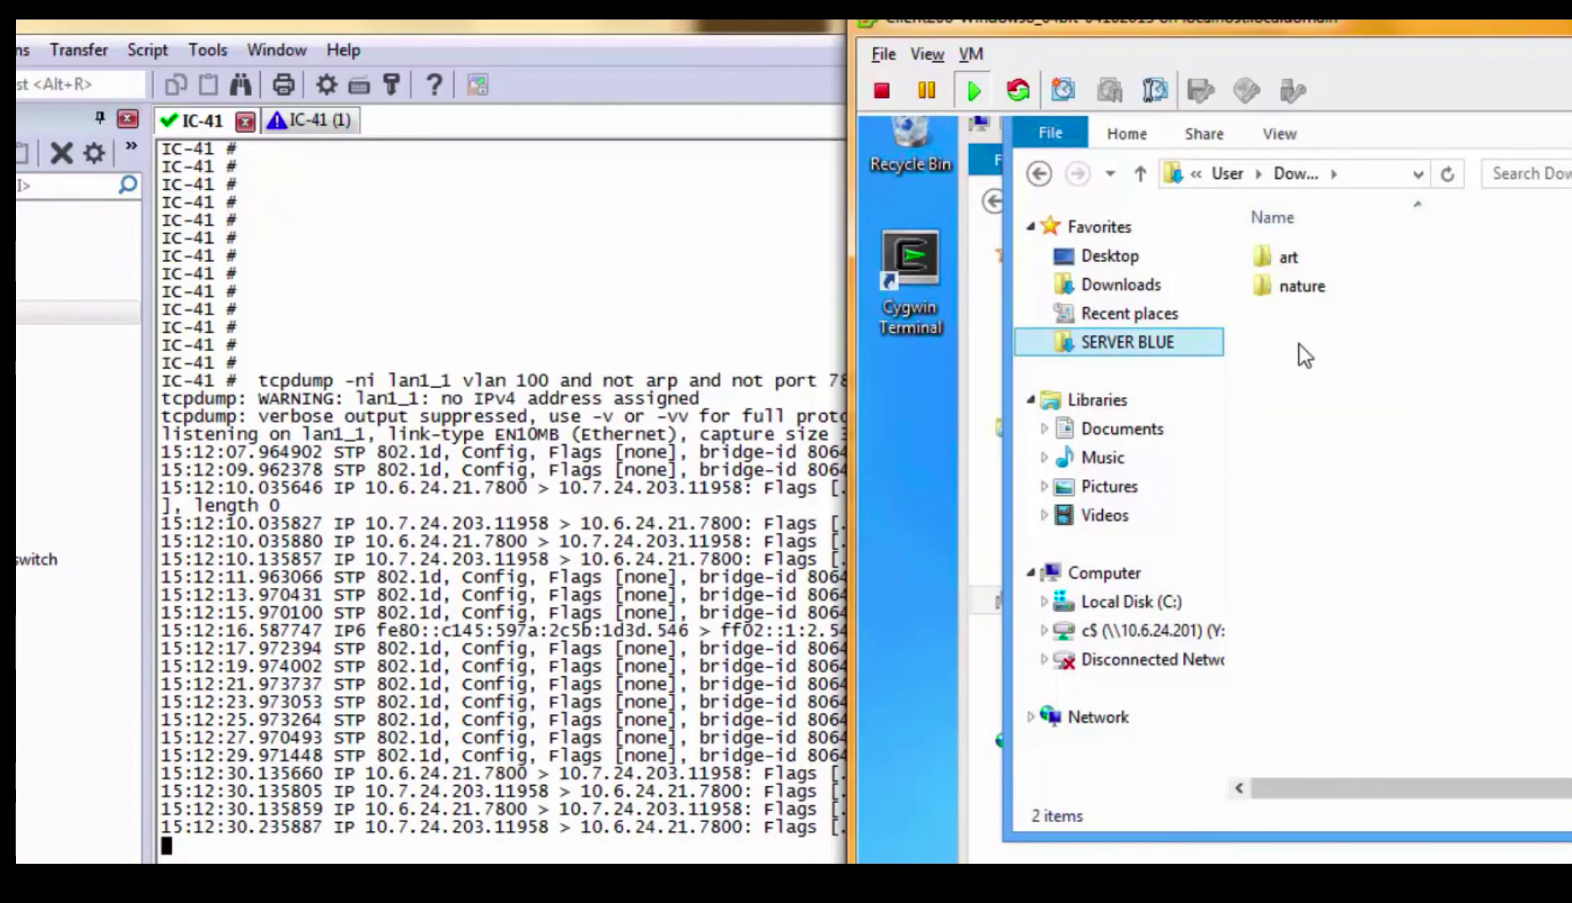
pyautogui.moveTo(1312, 351); pyautogui.dragTo(1150, 286)
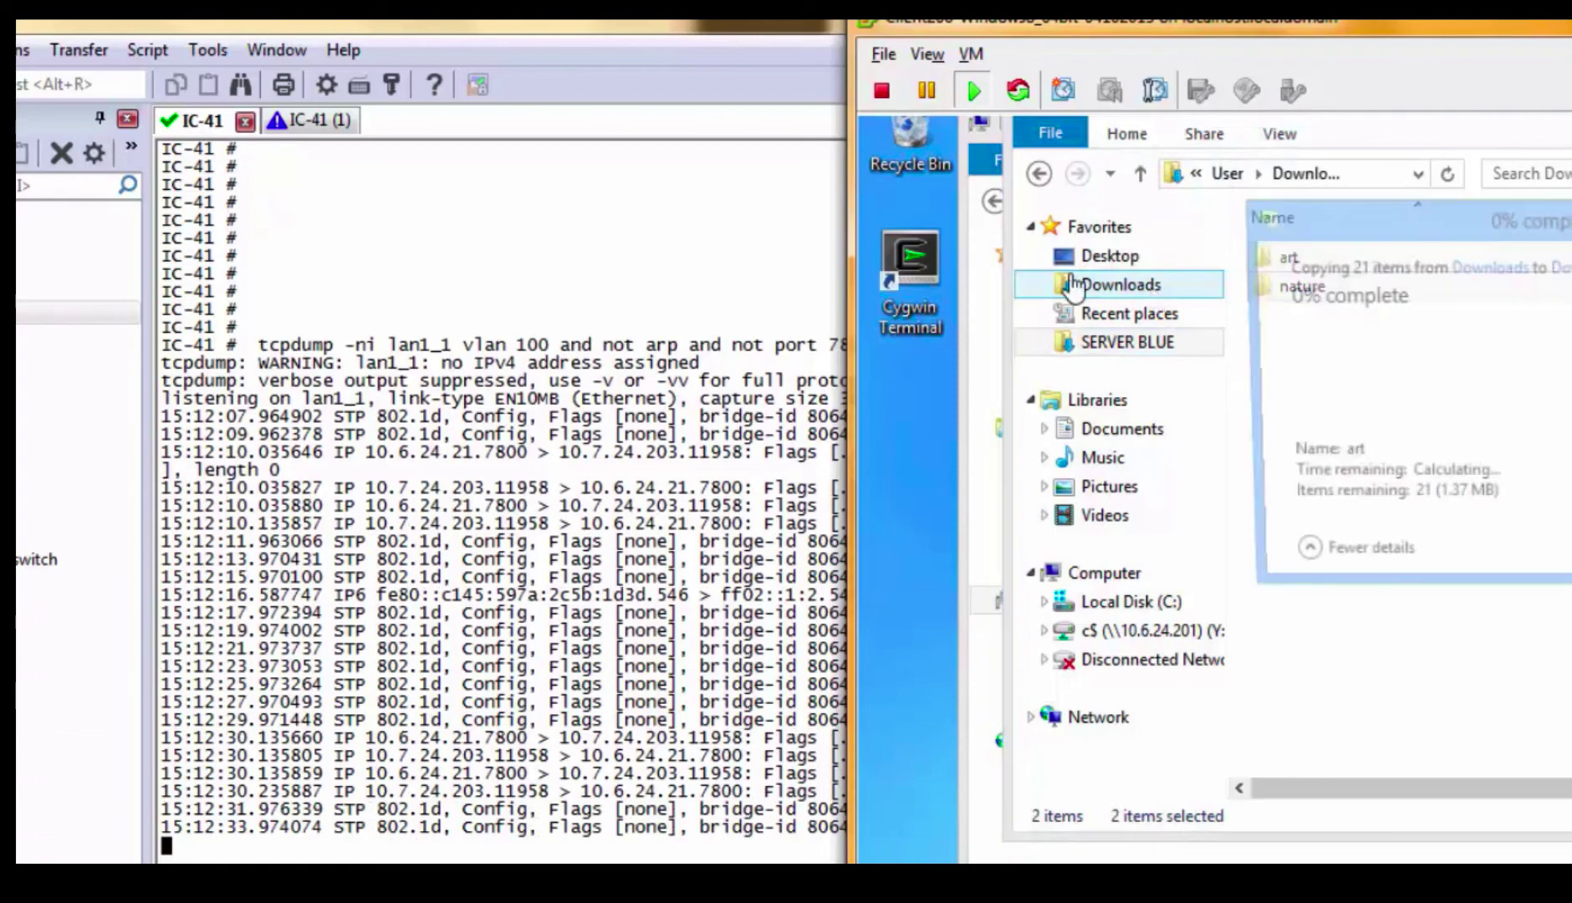
pyautogui.click(319, 125)
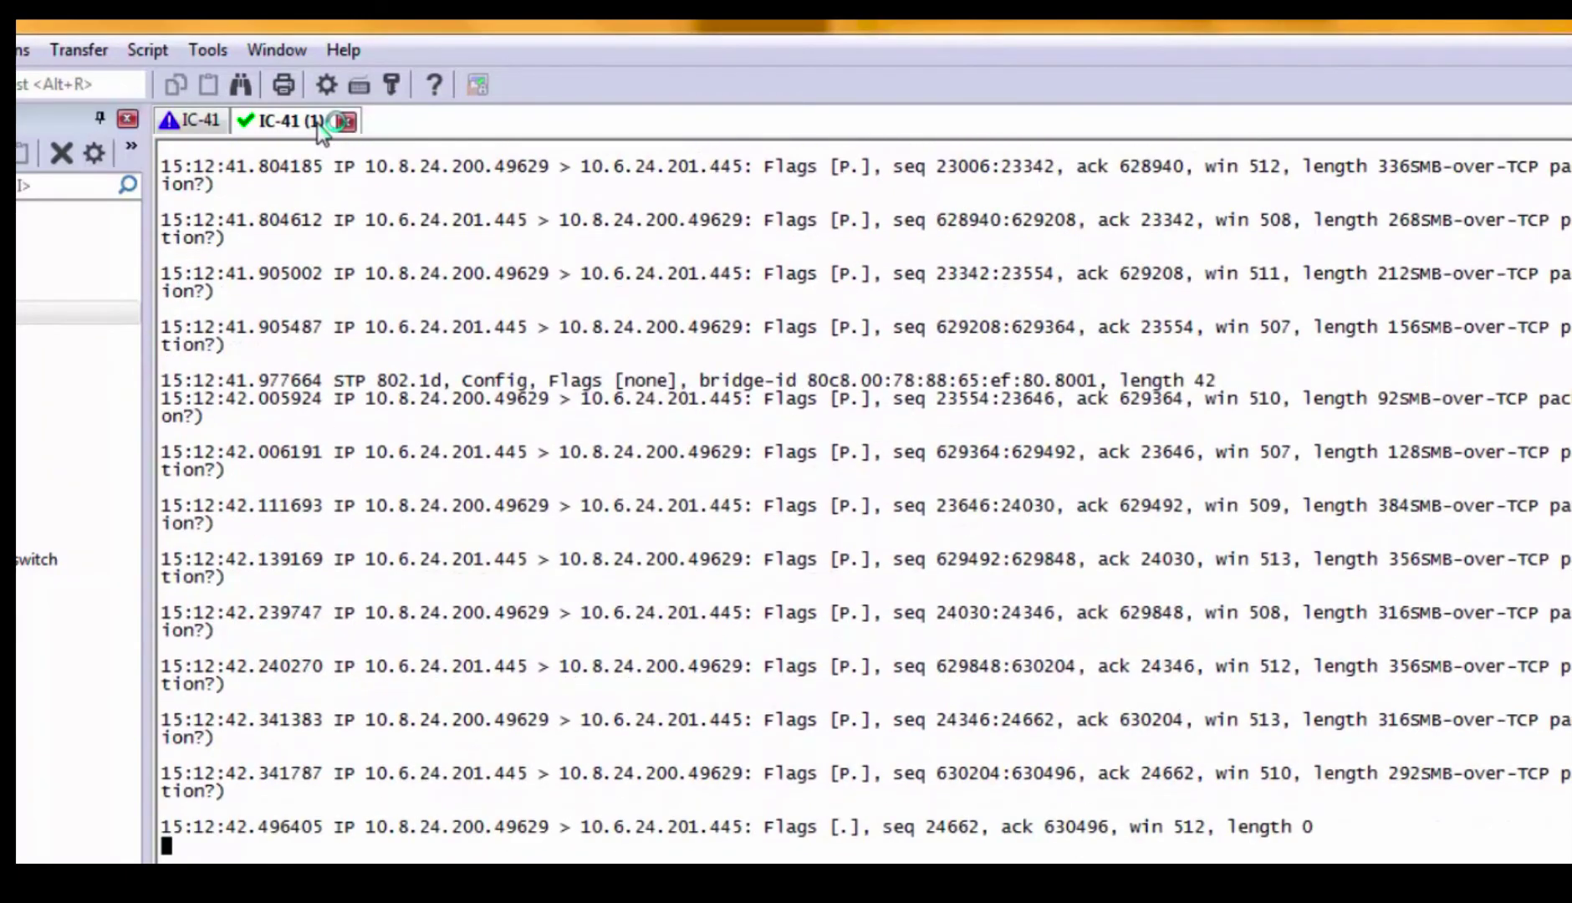
pyautogui.click(205, 126)
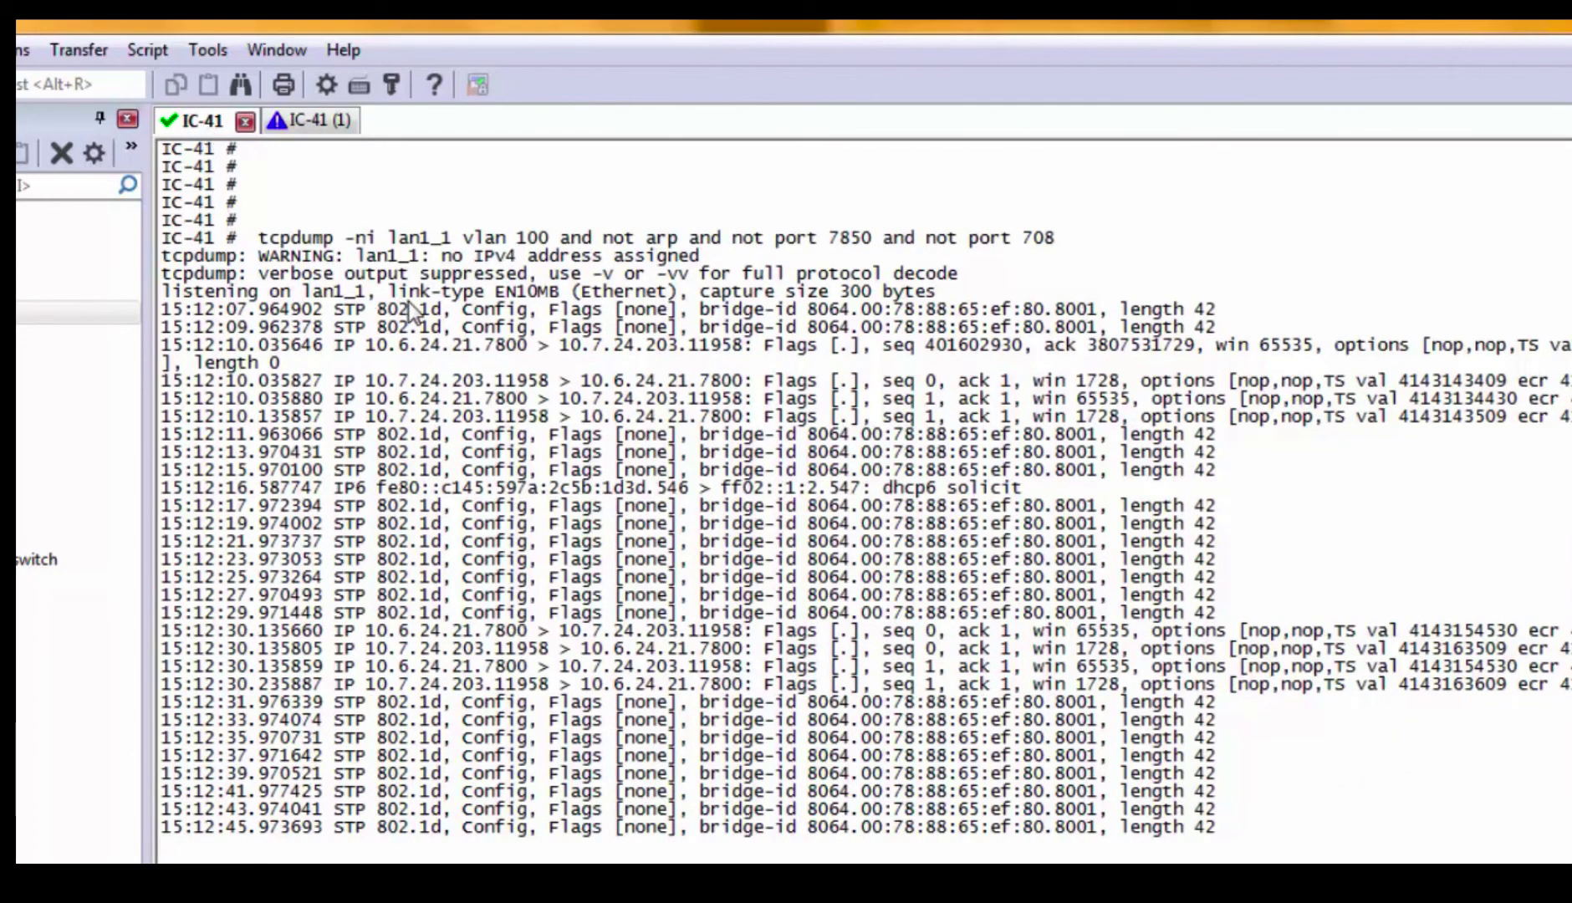
# Copy the test files archive from SERVER RED into Client100's Downloads, replacing the existing file.
pyautogui.hotkey('alt', 'Tab')
pyautogui.hotkey('alt', 'Tab')
pyautogui.hotkey('alt', 'Tab')
pyautogui.hotkey('alt', 'Tab')
pyautogui.hotkey('alt', 'Tab')
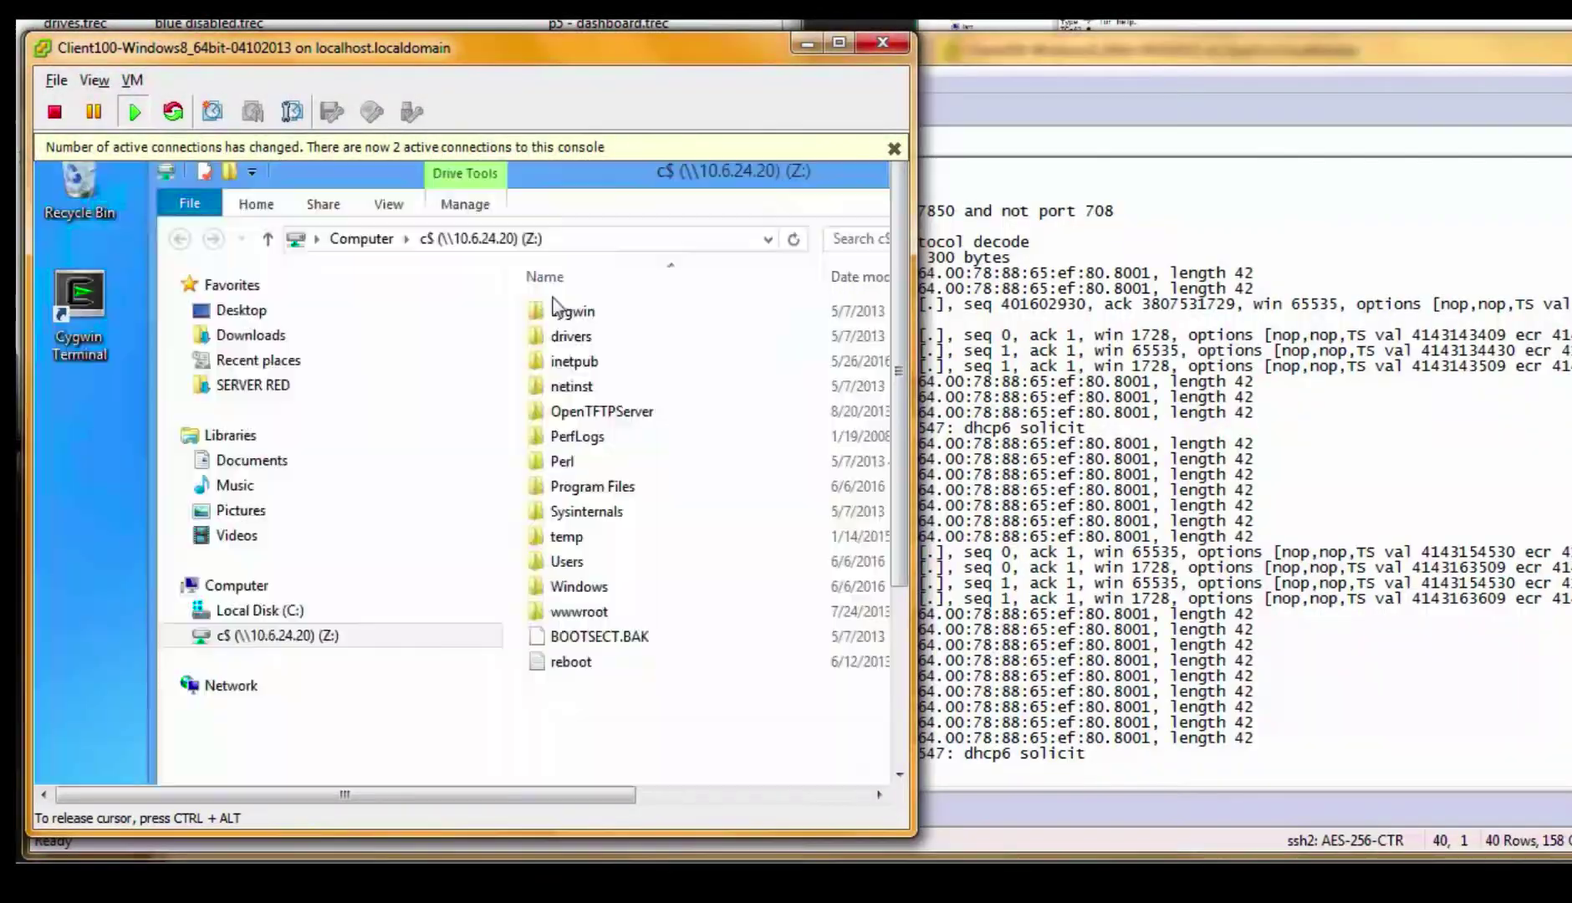
pyautogui.moveTo(518, 60); pyautogui.dragTo(1403, 50)
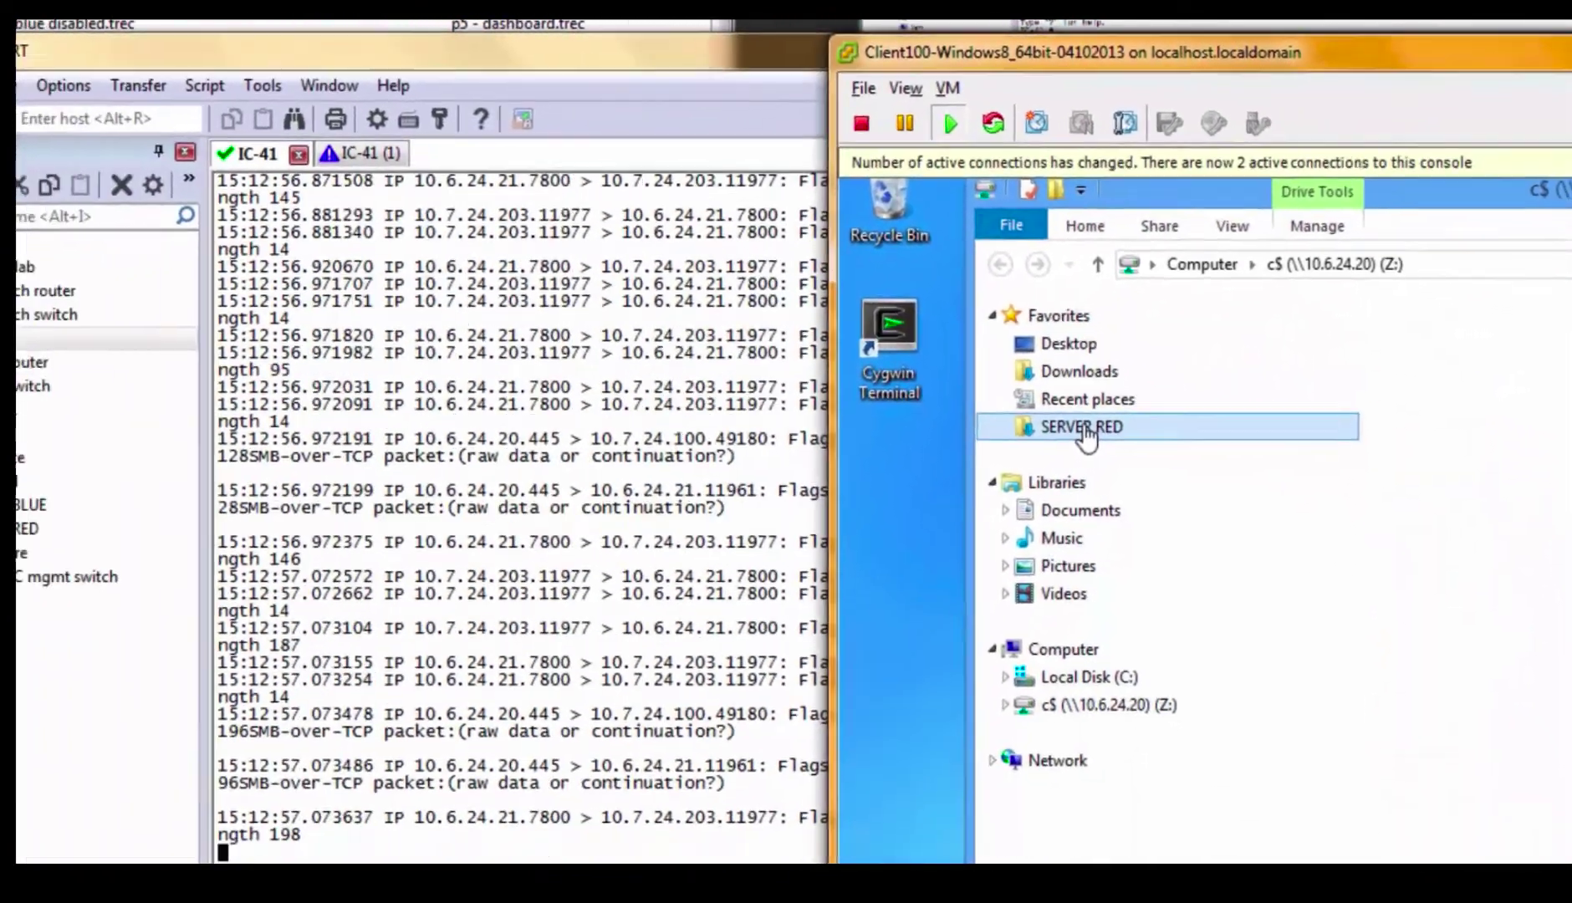
pyautogui.click(1087, 435)
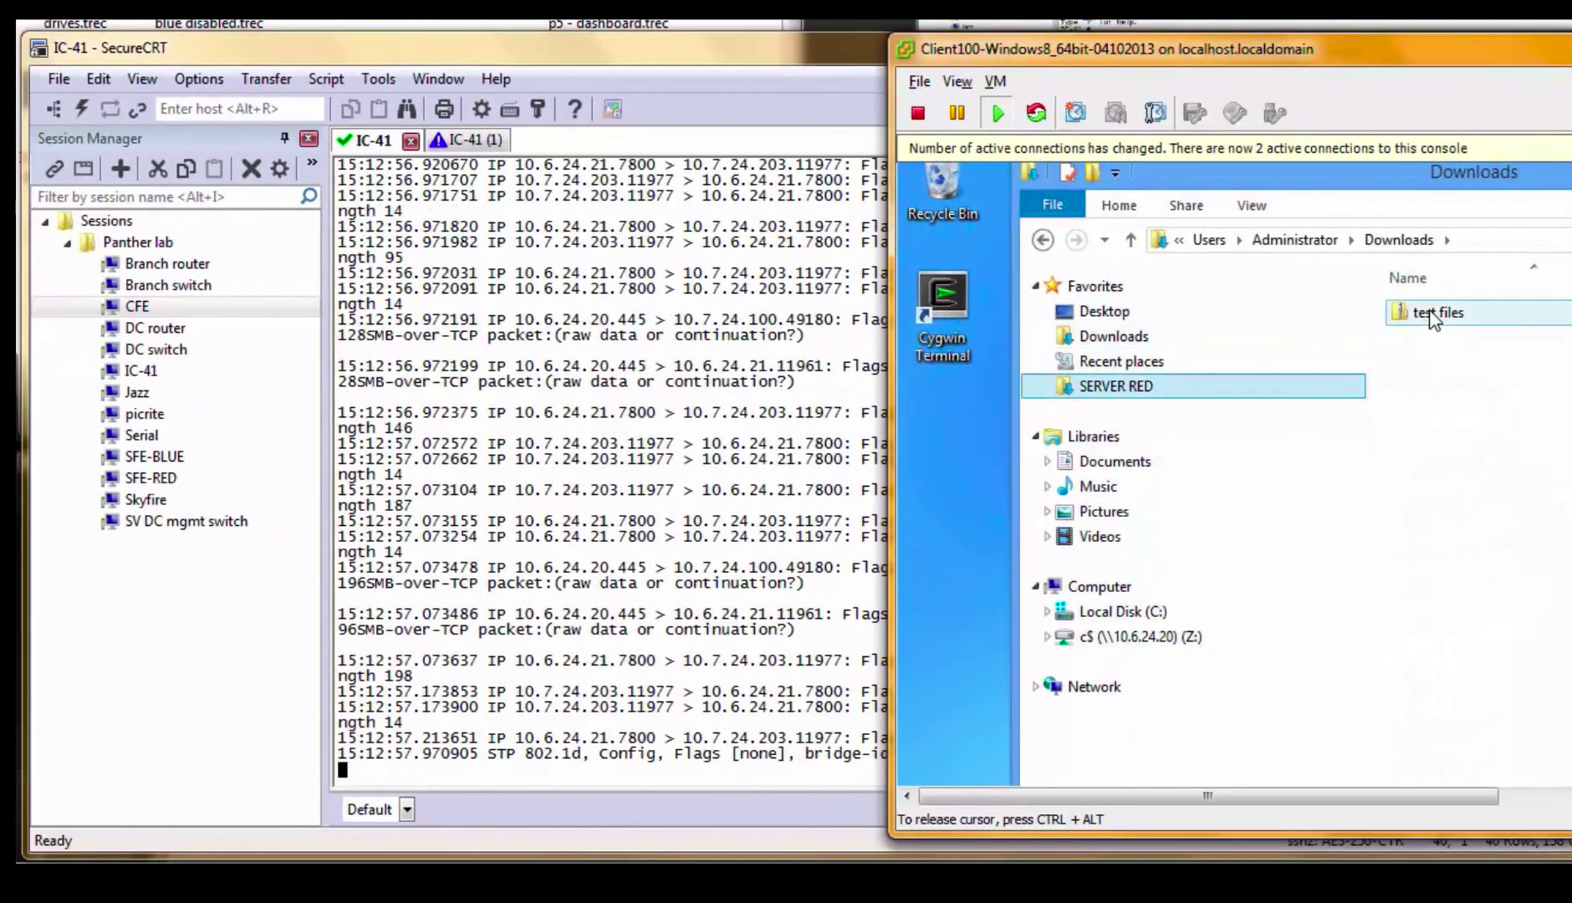
pyautogui.moveTo(1422, 345); pyautogui.dragTo(1177, 341)
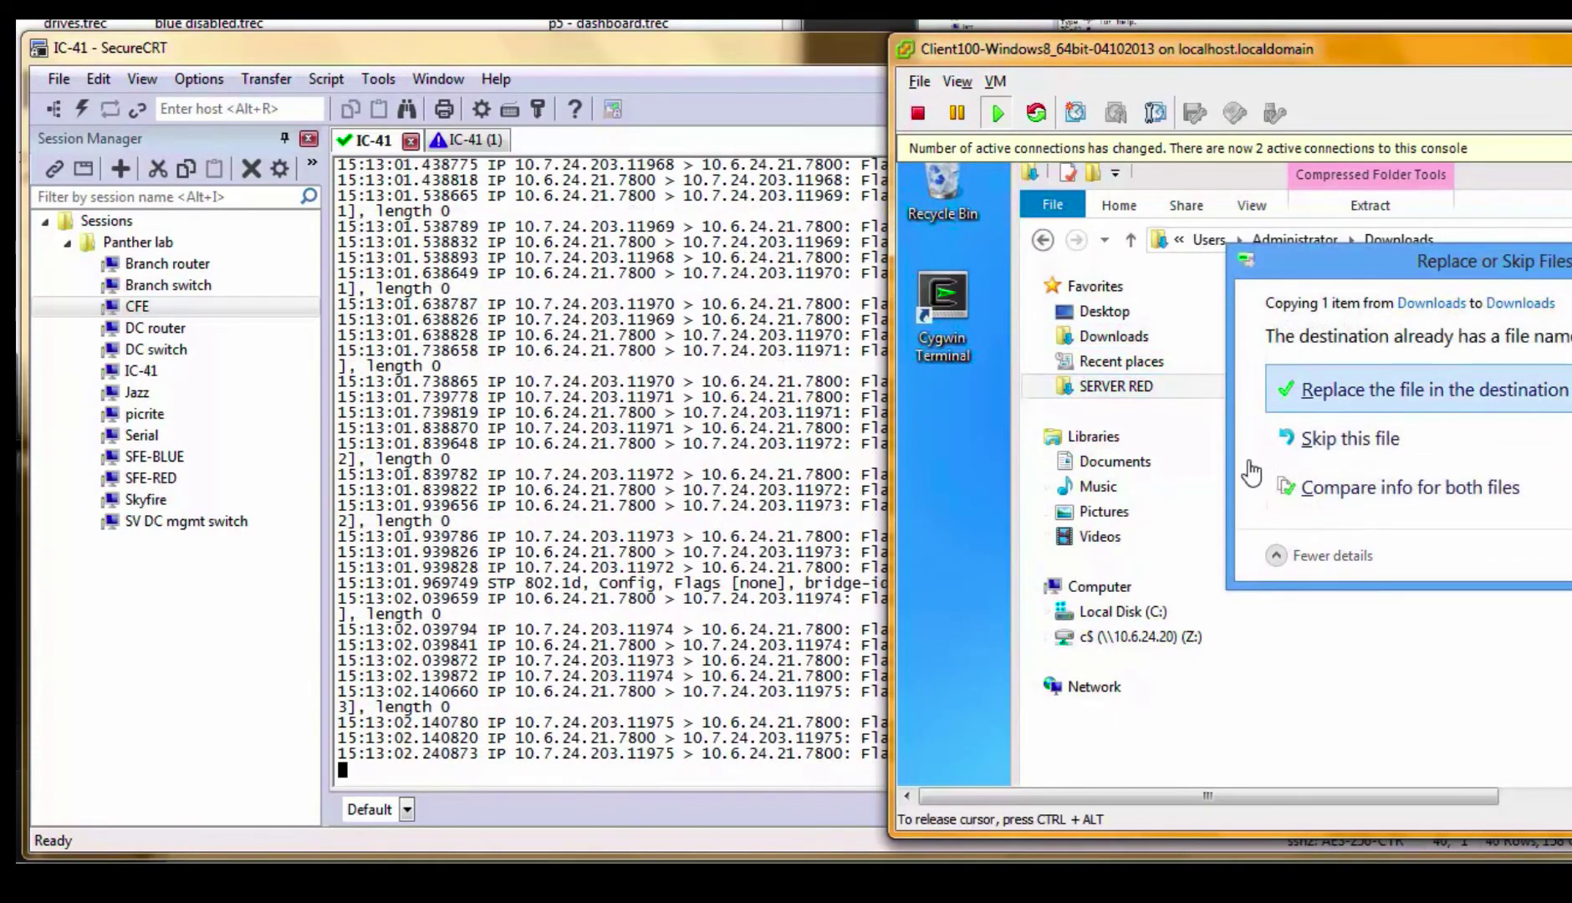
pyautogui.click(1357, 391)
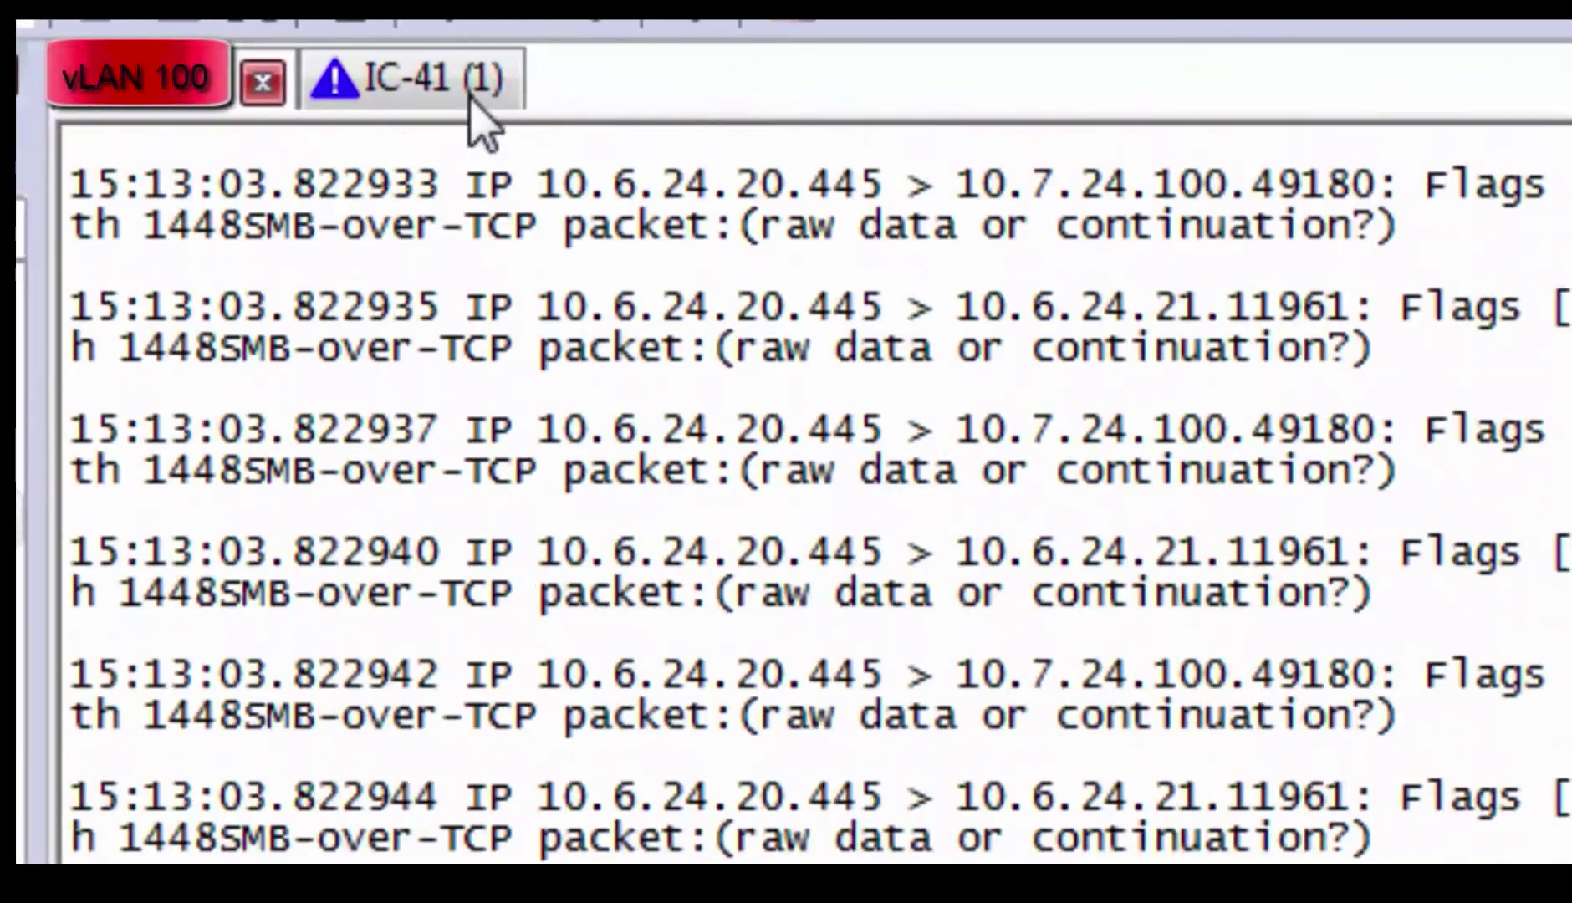
pyautogui.click(445, 90)
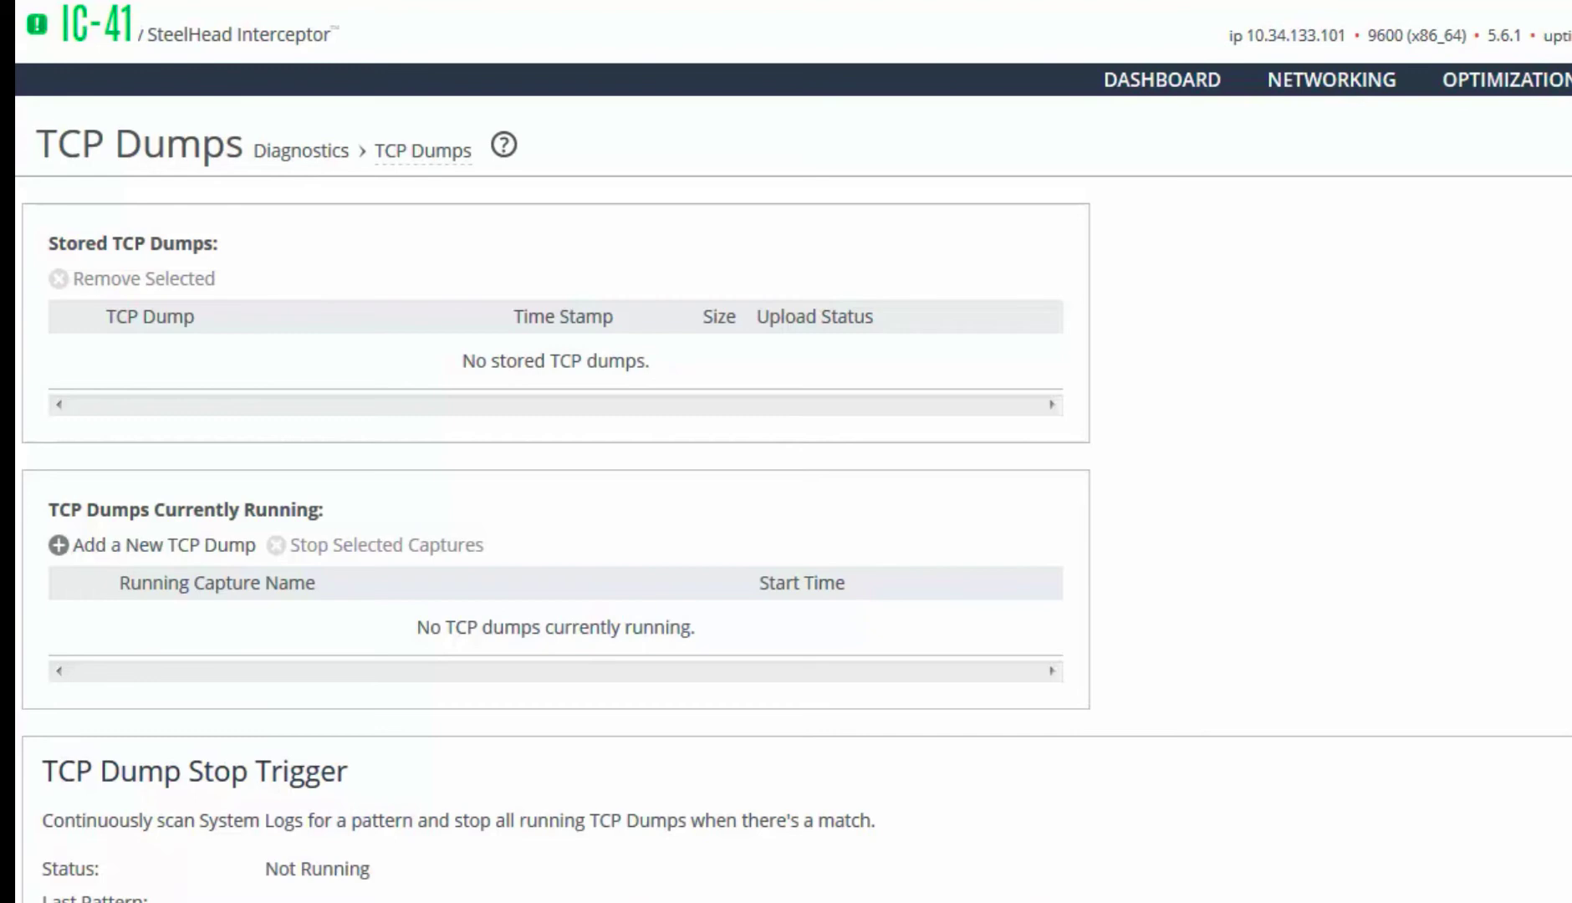
# Add and start a TCP dump named test on lan1_1 capturing only VLAN-tagged traffic.
pyautogui.click(1331, 79)
pyautogui.scroll(-3, 1250, 578)
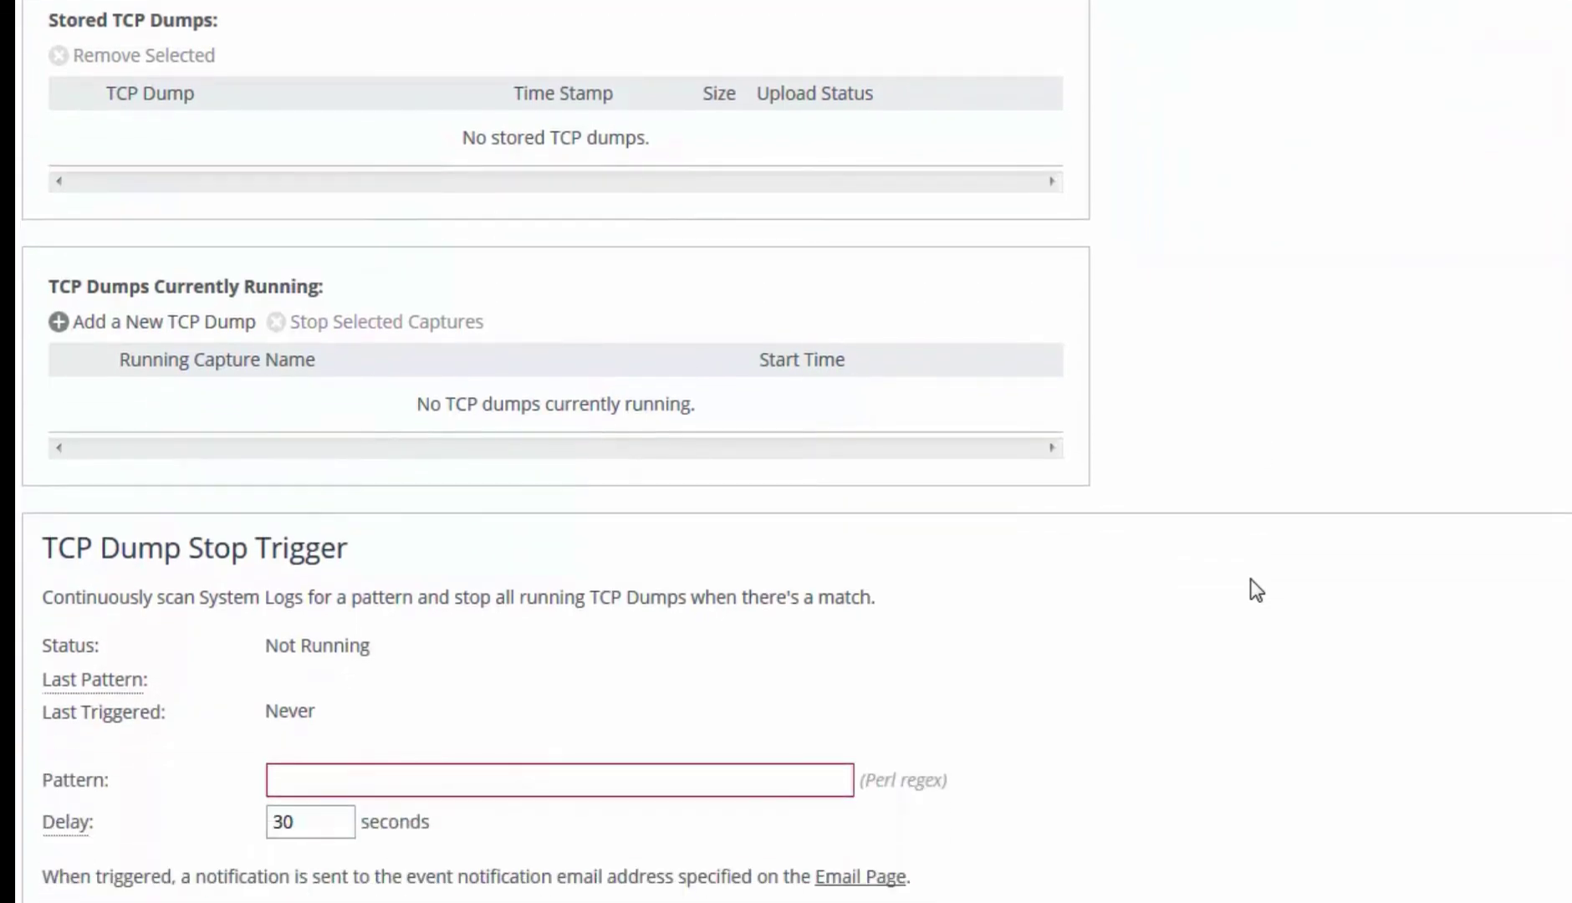
pyautogui.click(195, 328)
pyautogui.click(179, 482)
pyautogui.write('te')
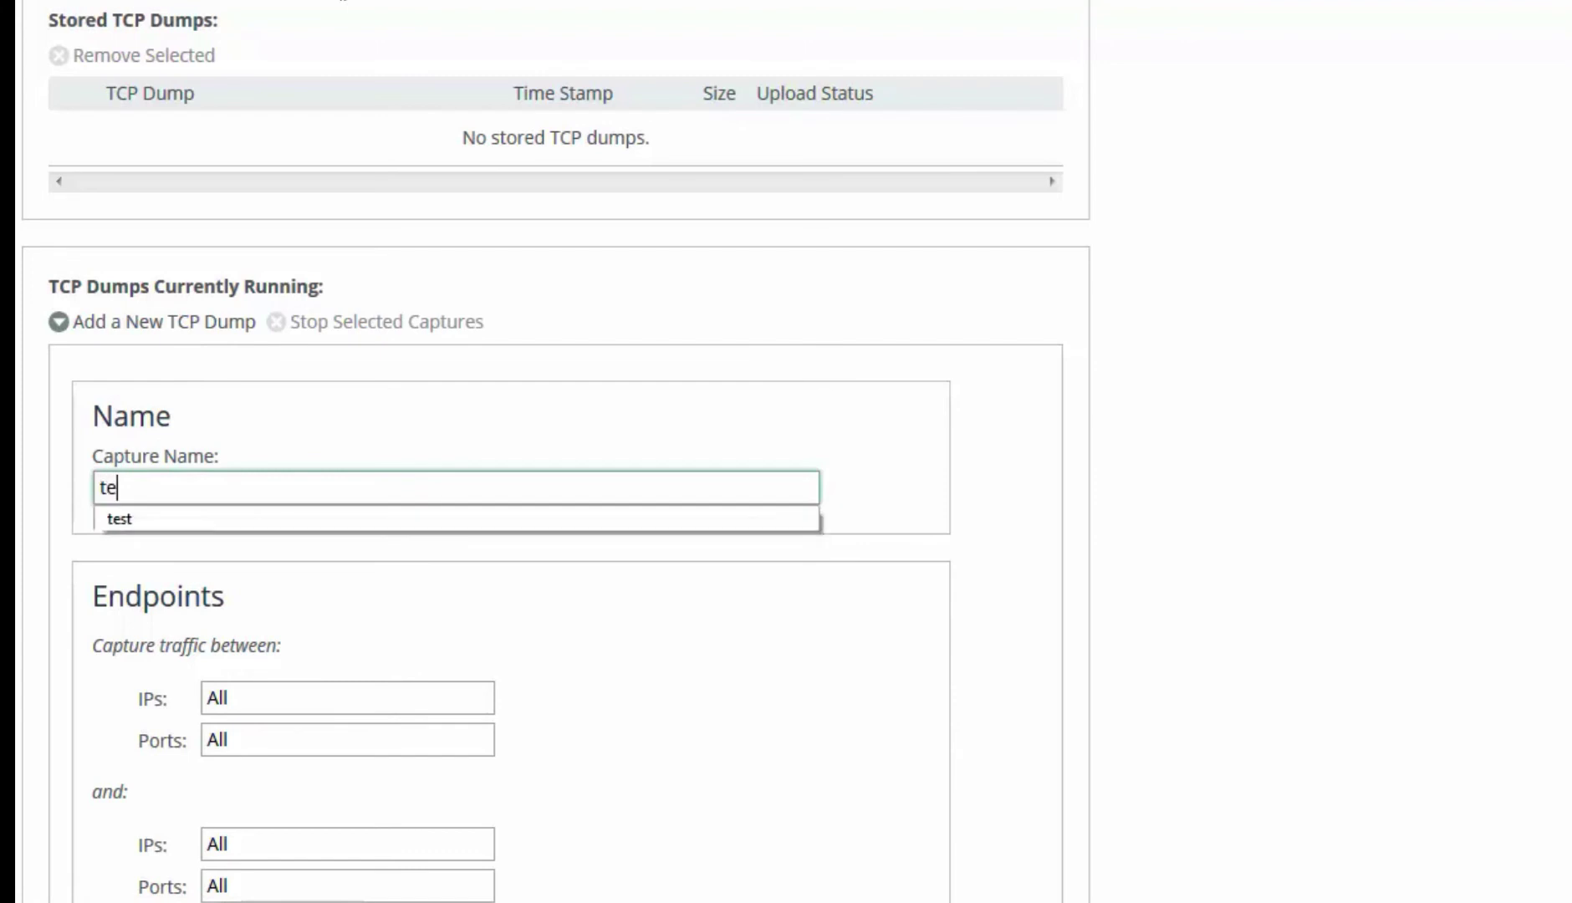
pyautogui.write('st')
pyautogui.click(1390, 60)
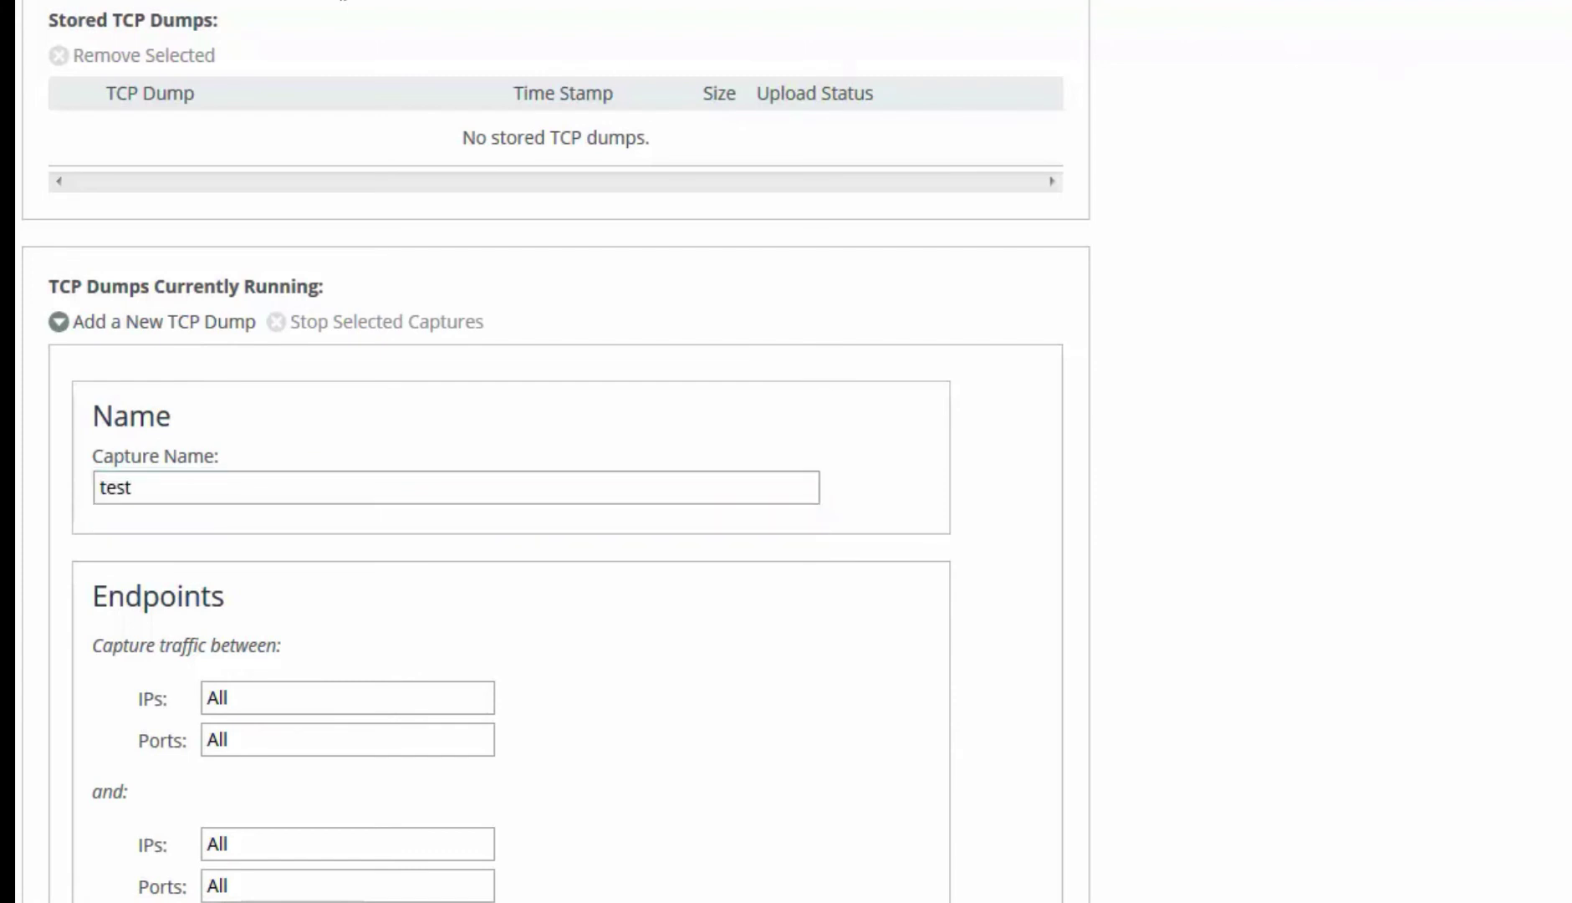
pyautogui.scroll(-5, 1565, 351)
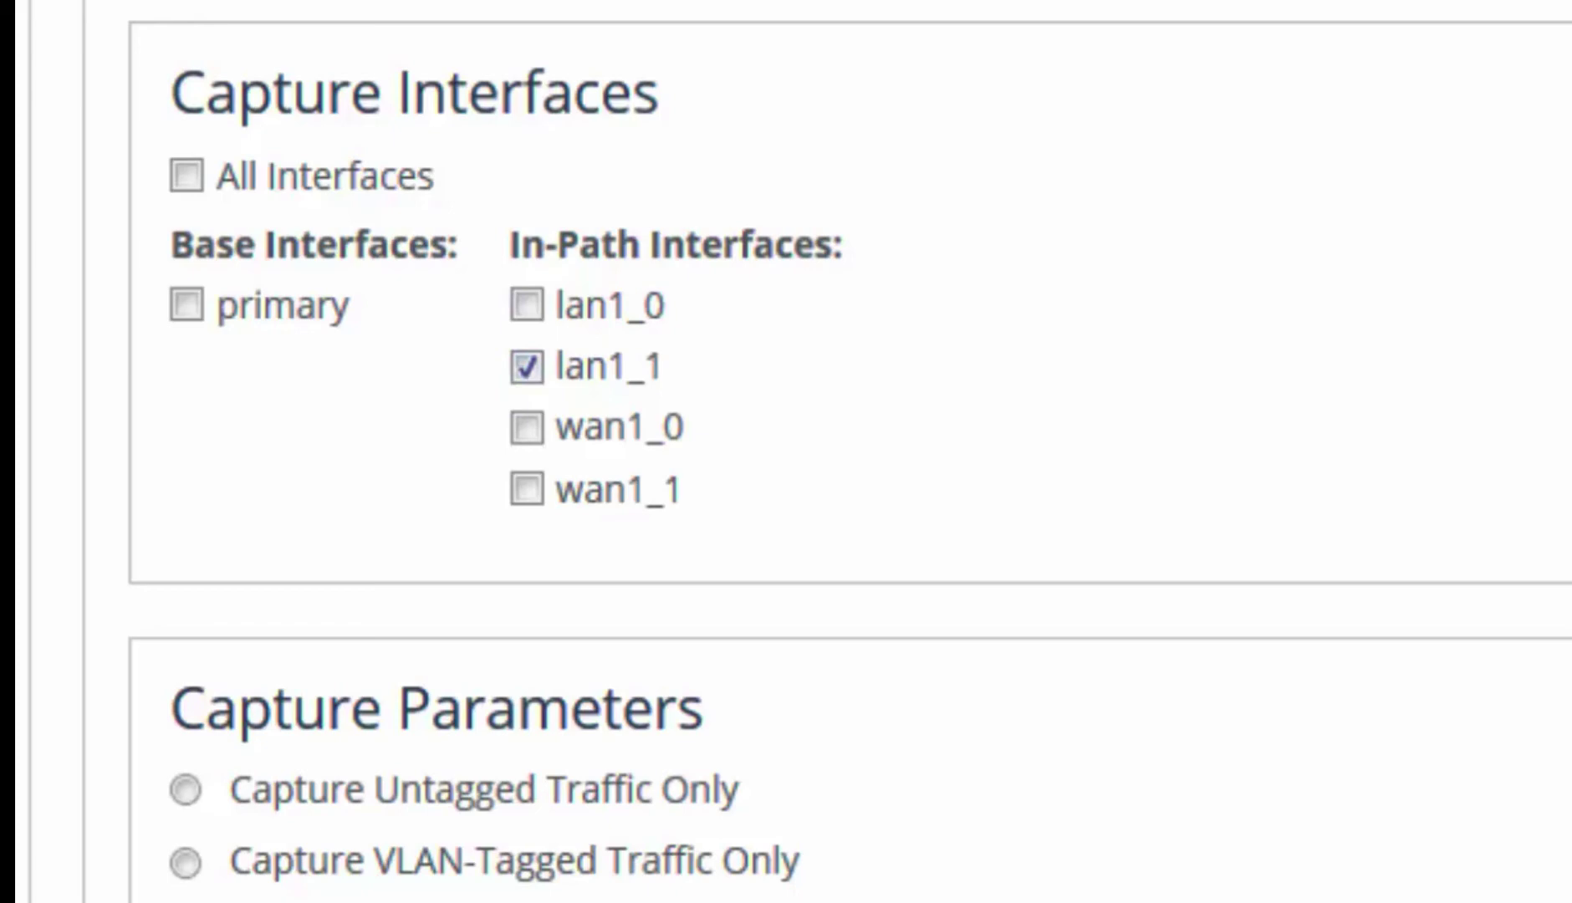
pyautogui.scroll(-10, 869, 451)
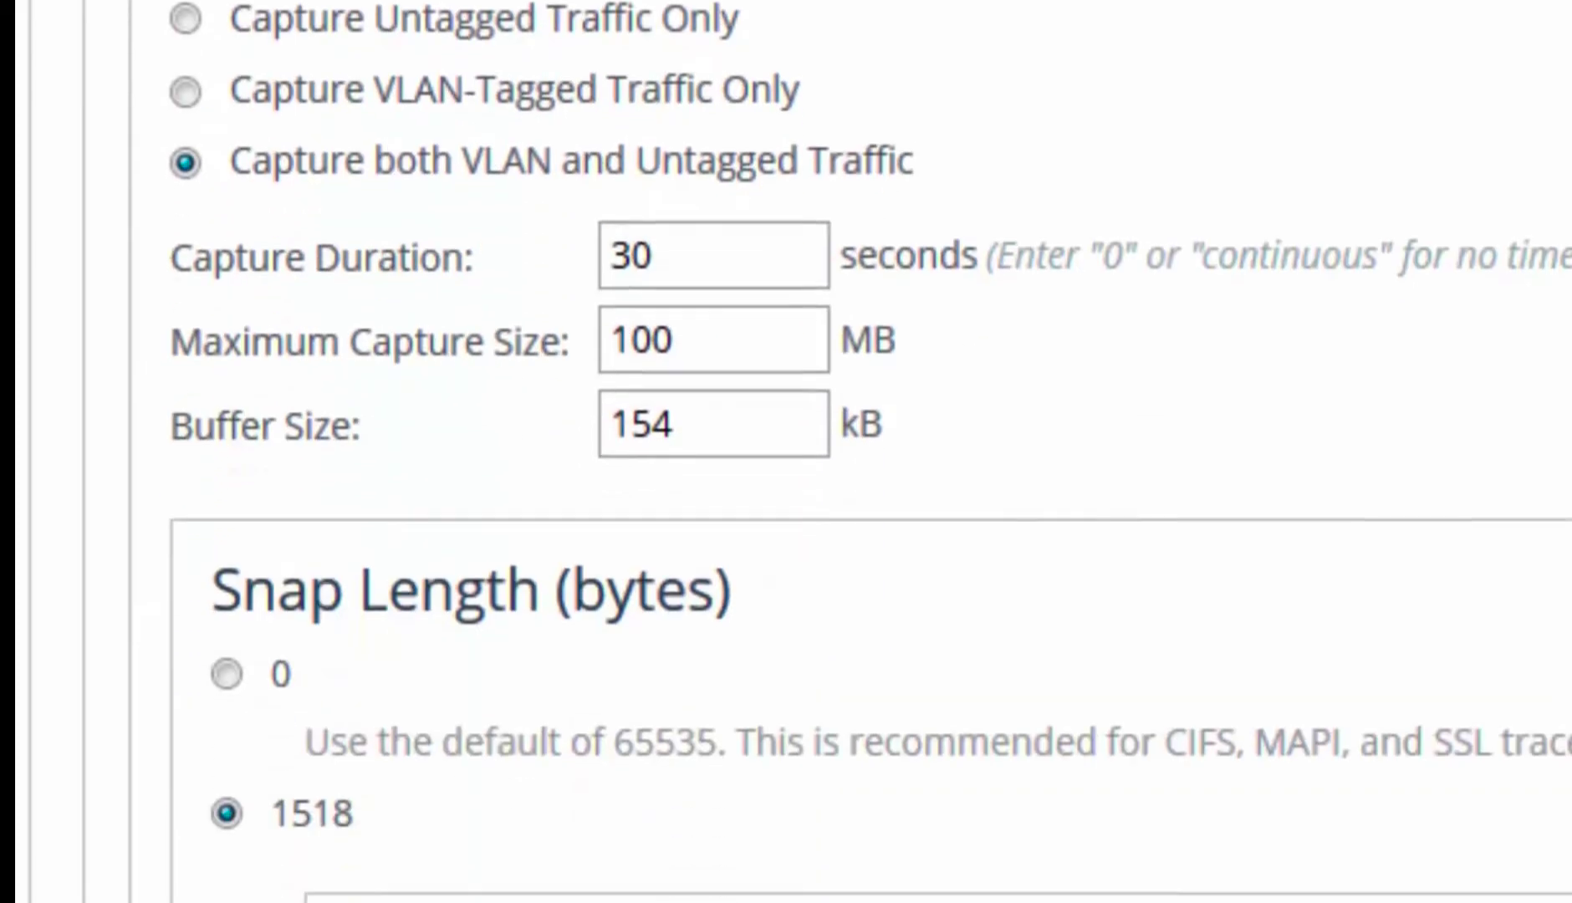
pyautogui.scroll(-5, 869, 452)
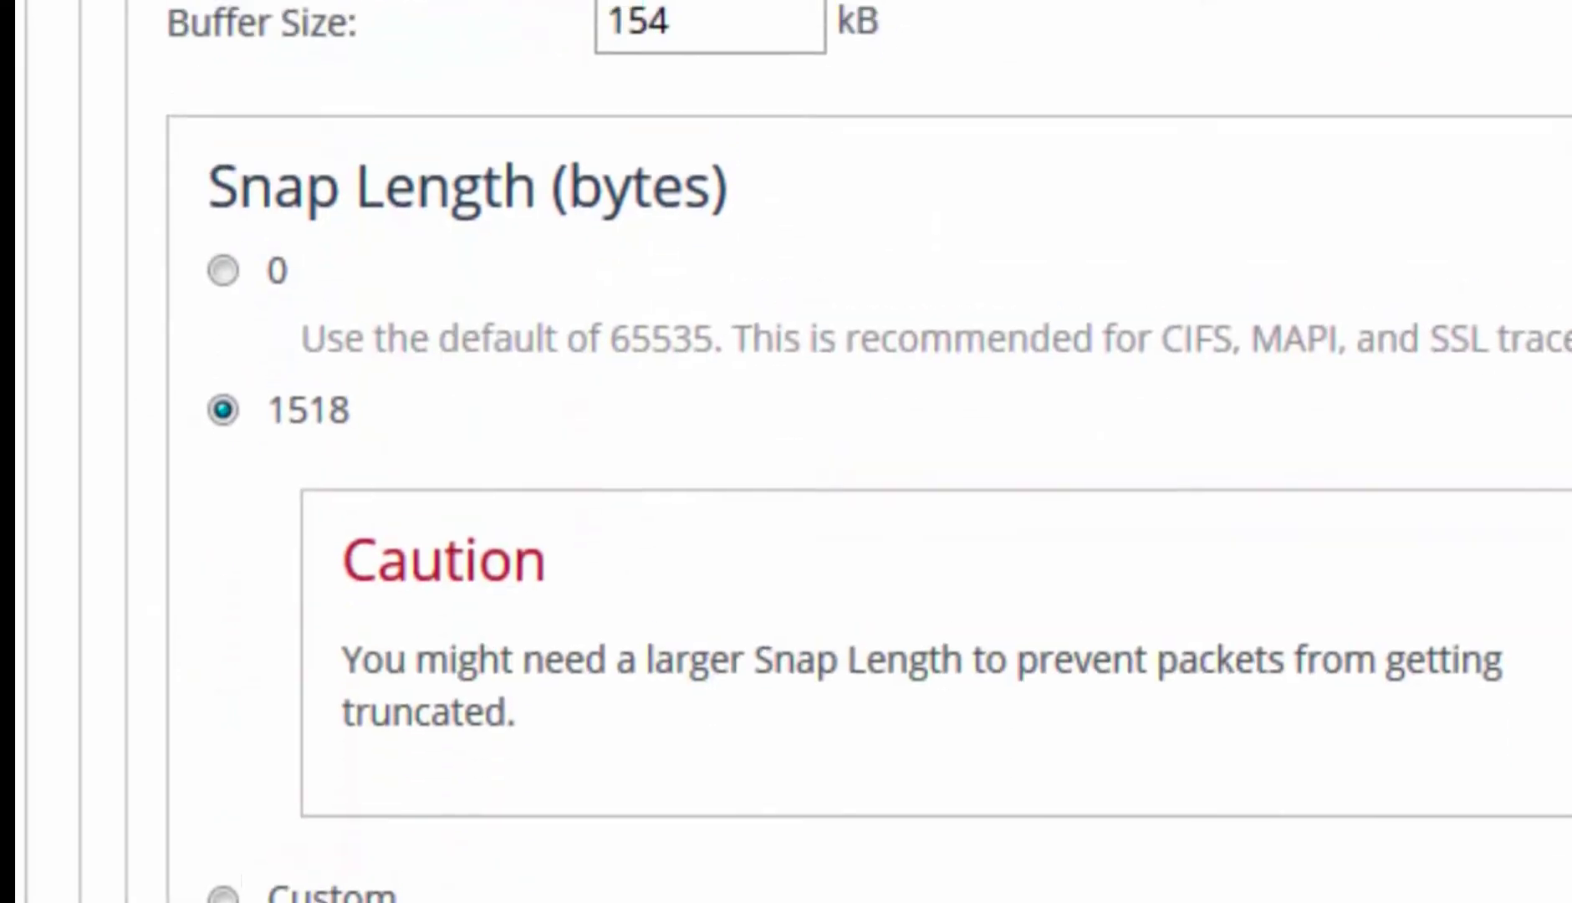
pyautogui.click(155, 2)
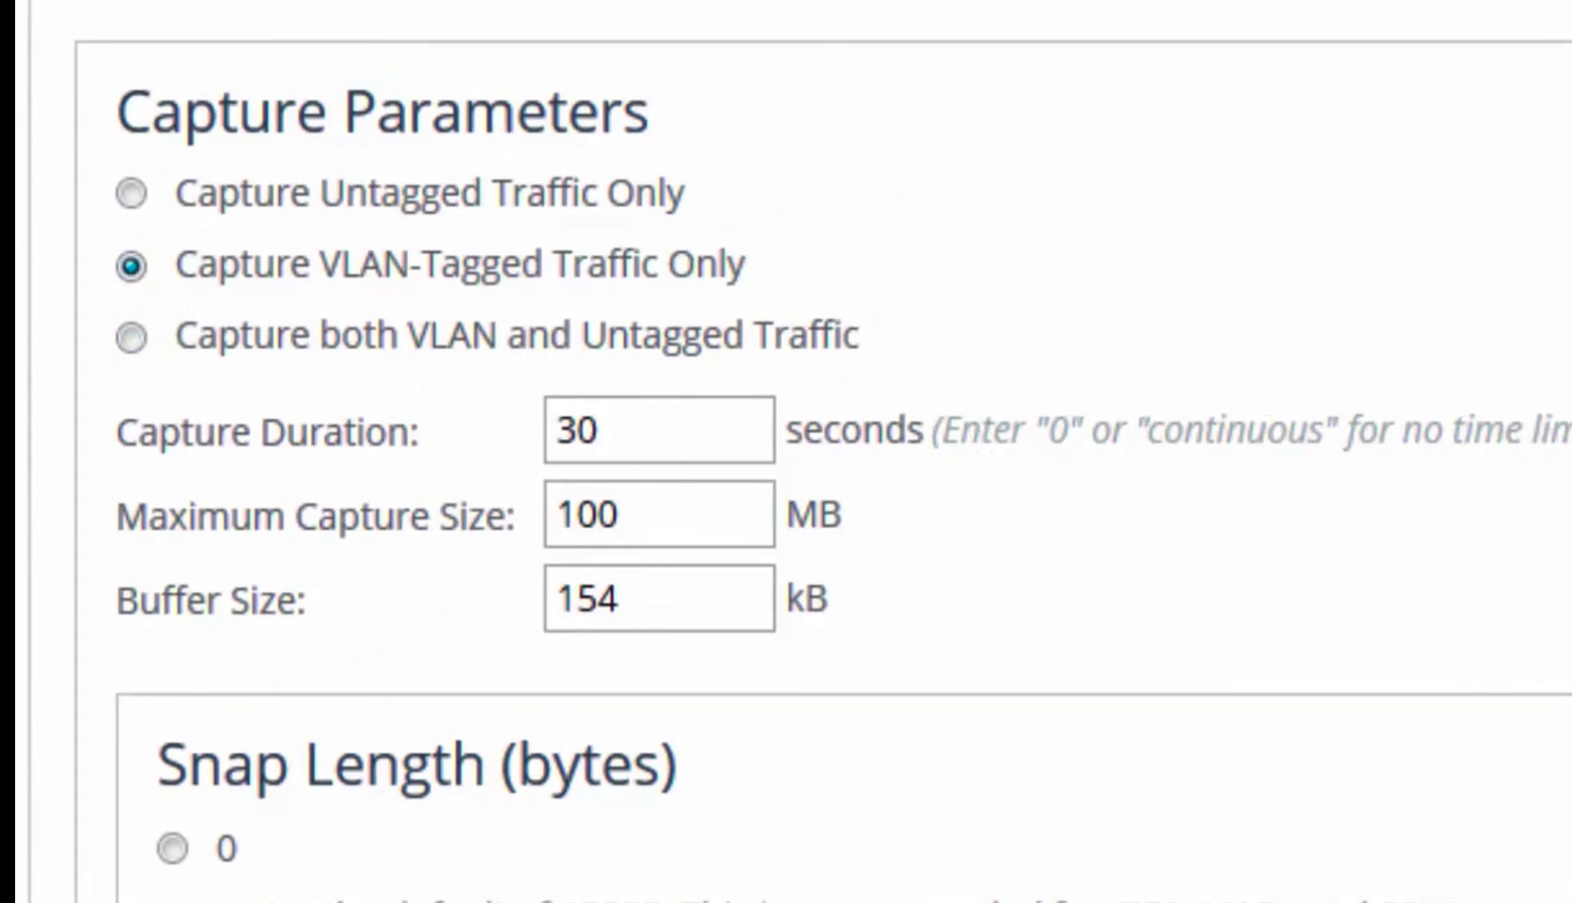
pyautogui.scroll(-6, 836, 451)
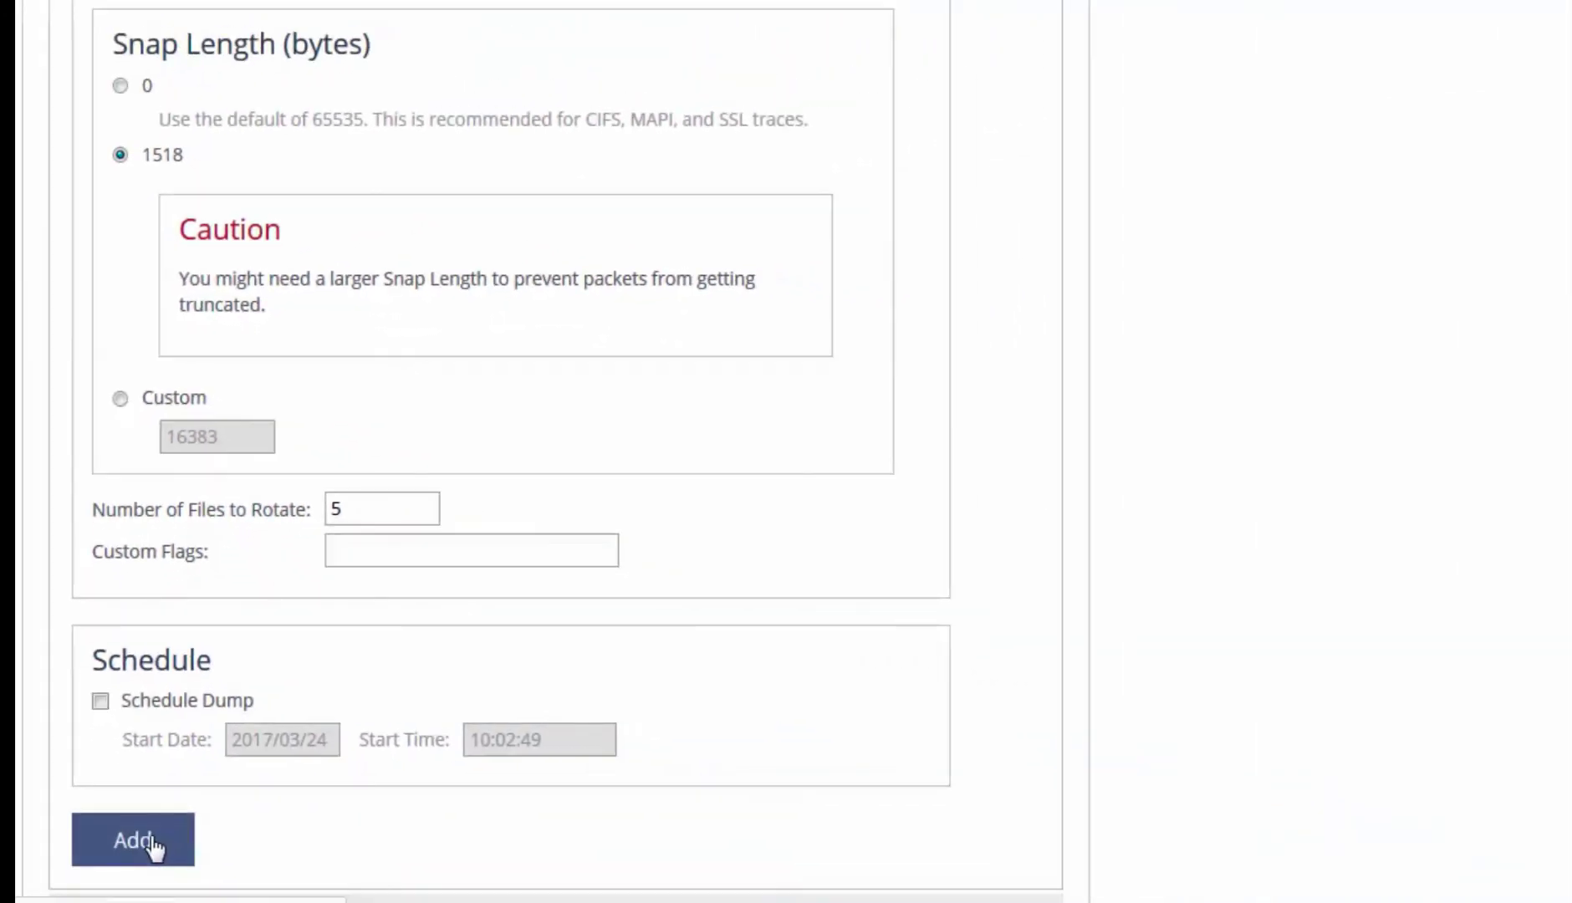
pyautogui.click(152, 839)
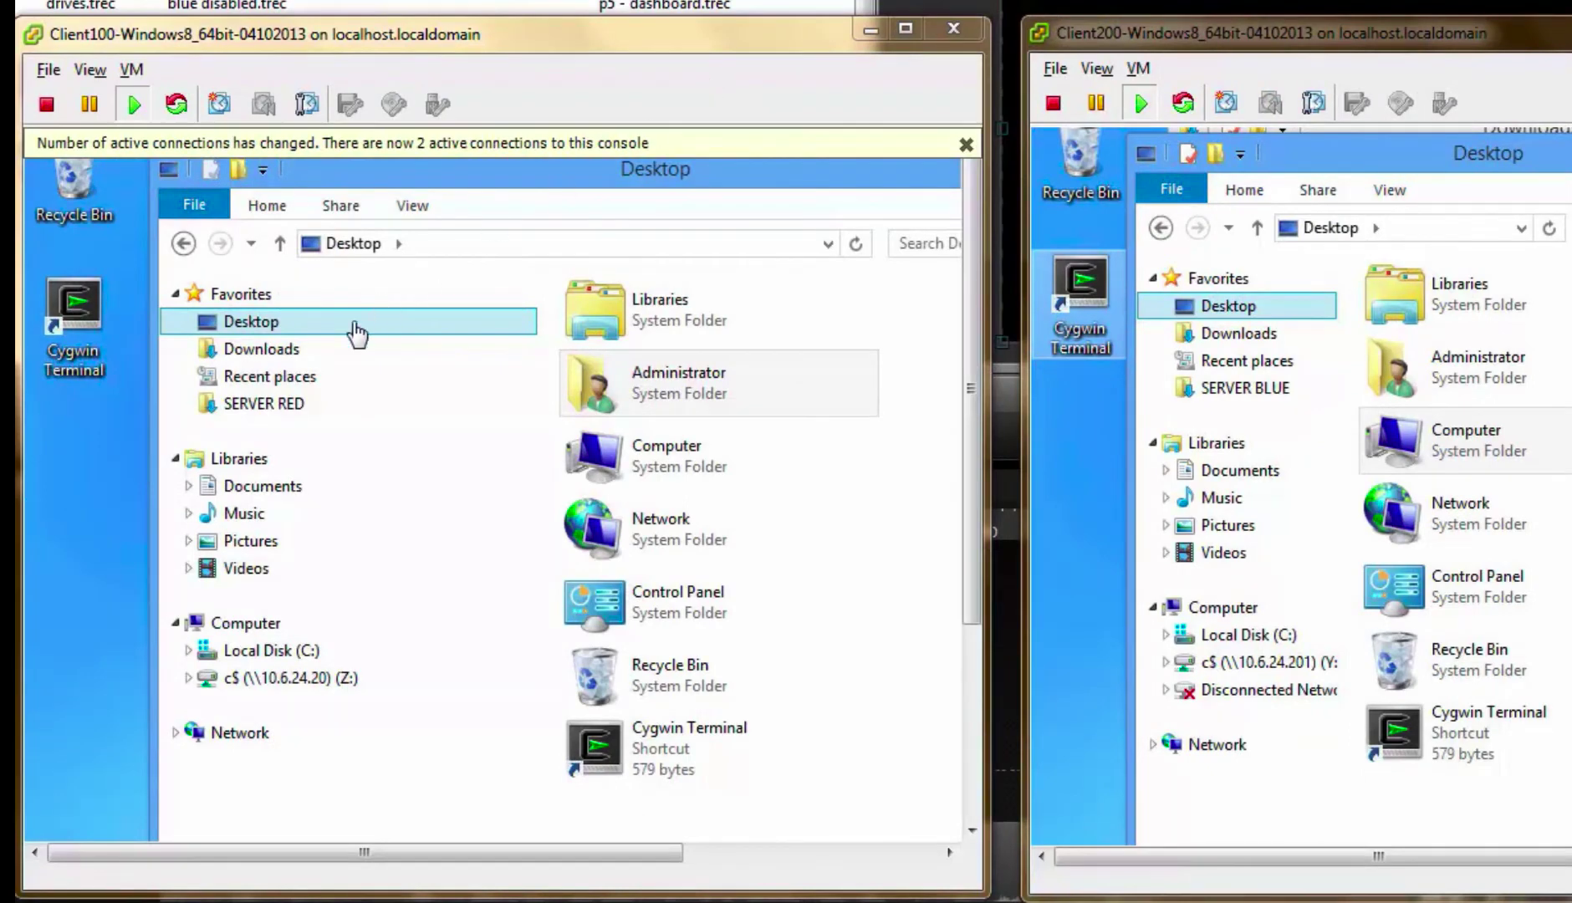
# Show SERVER RED in Client100's Explorer and SERVER BLUE in Client200's Explorer.
pyautogui.click(301, 409)
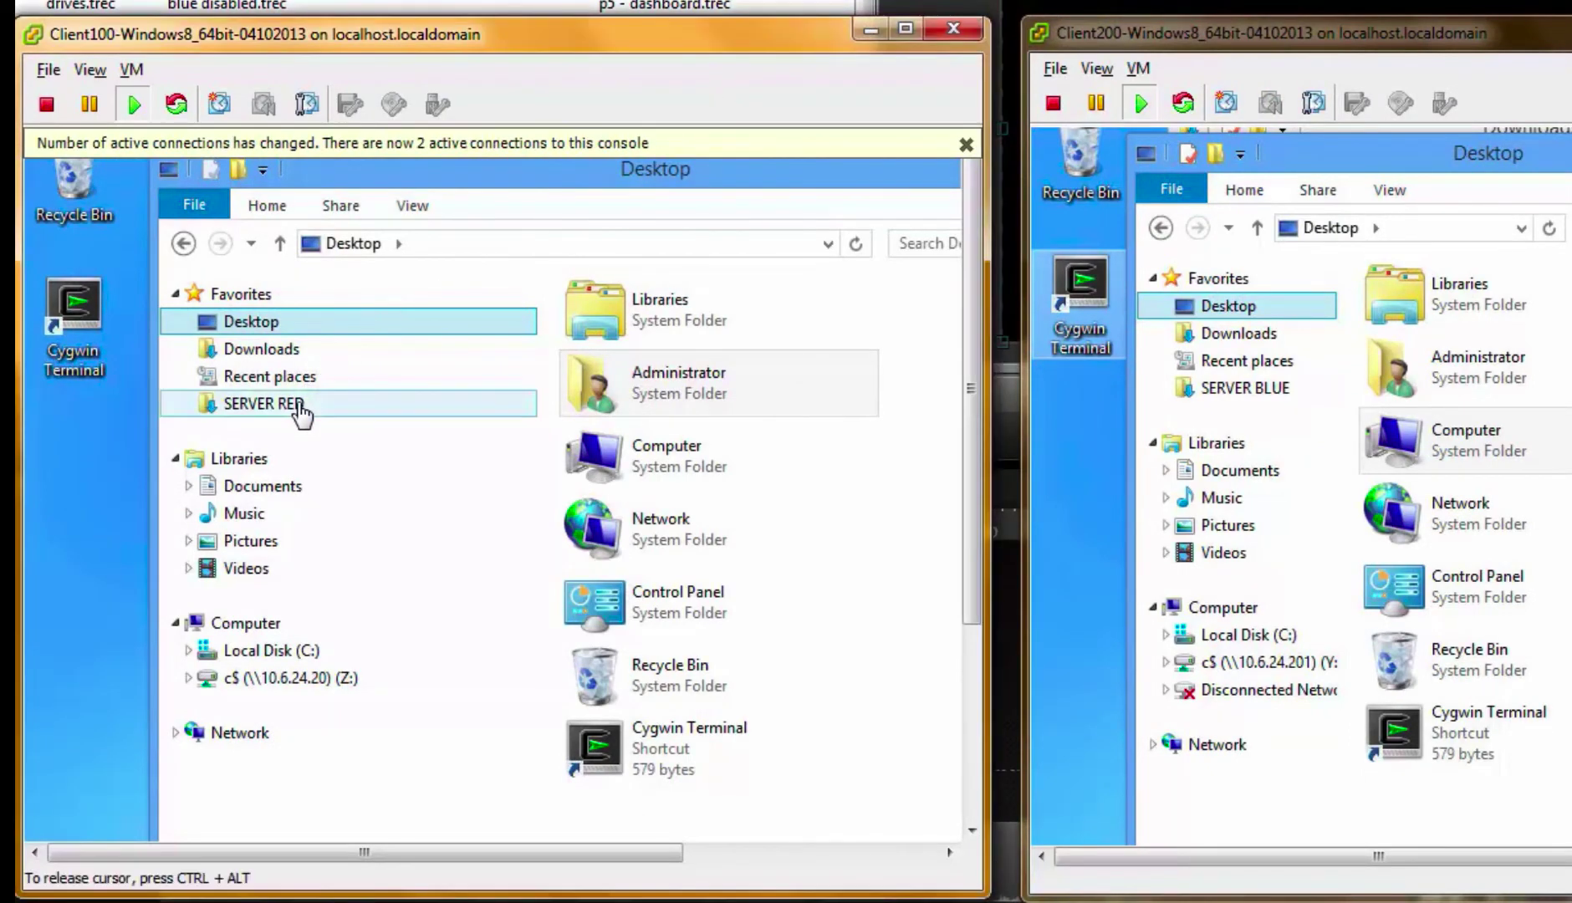
pyautogui.click(301, 410)
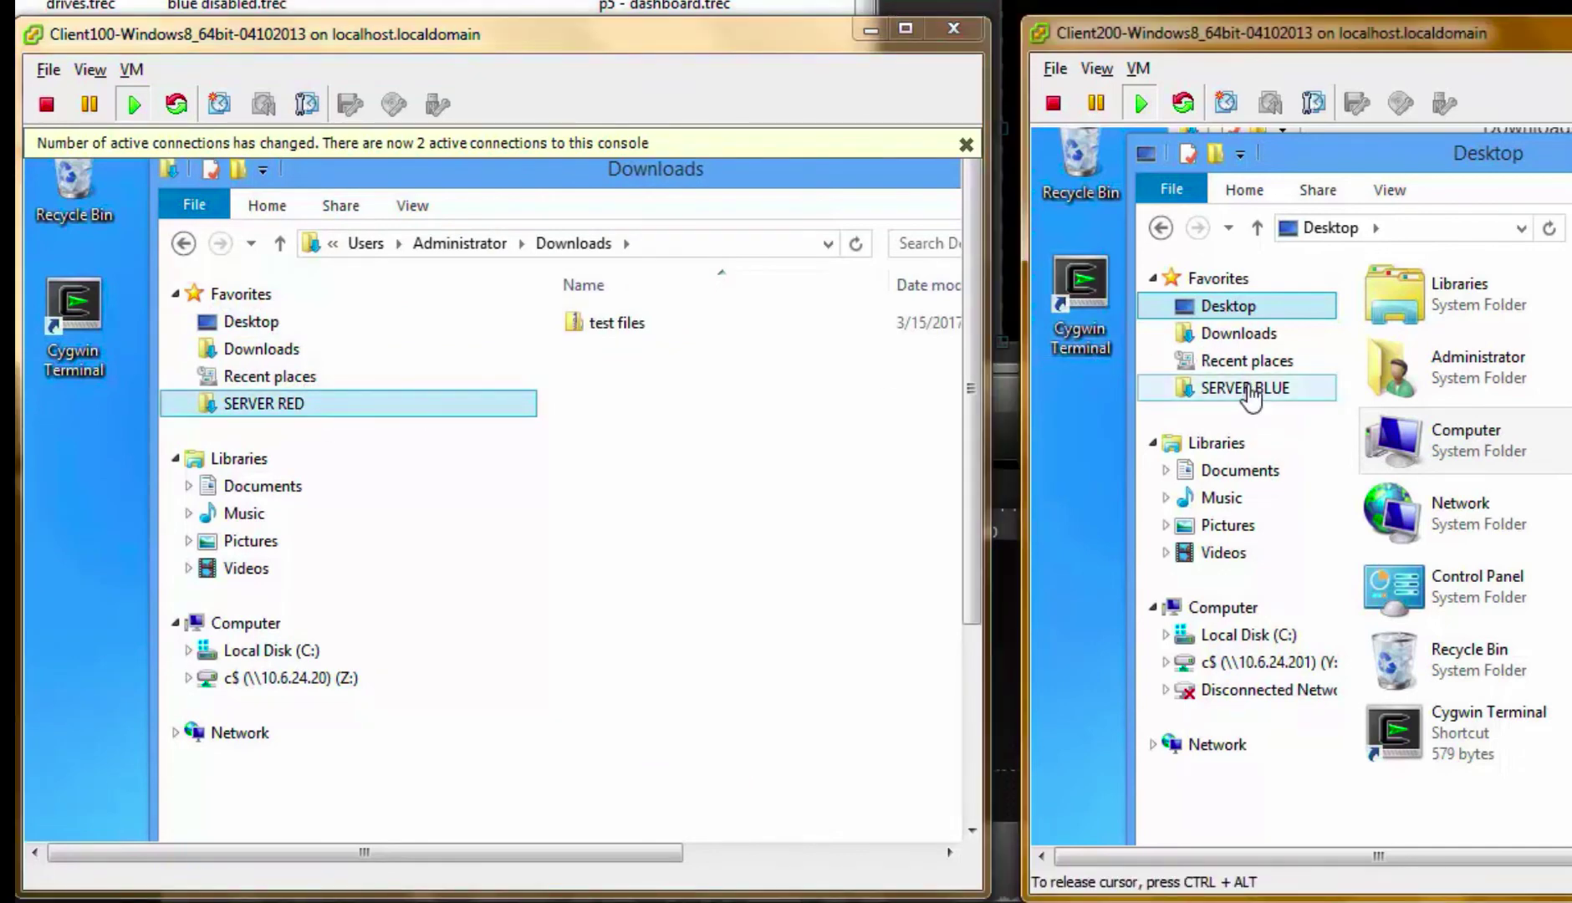
pyautogui.click(1250, 389)
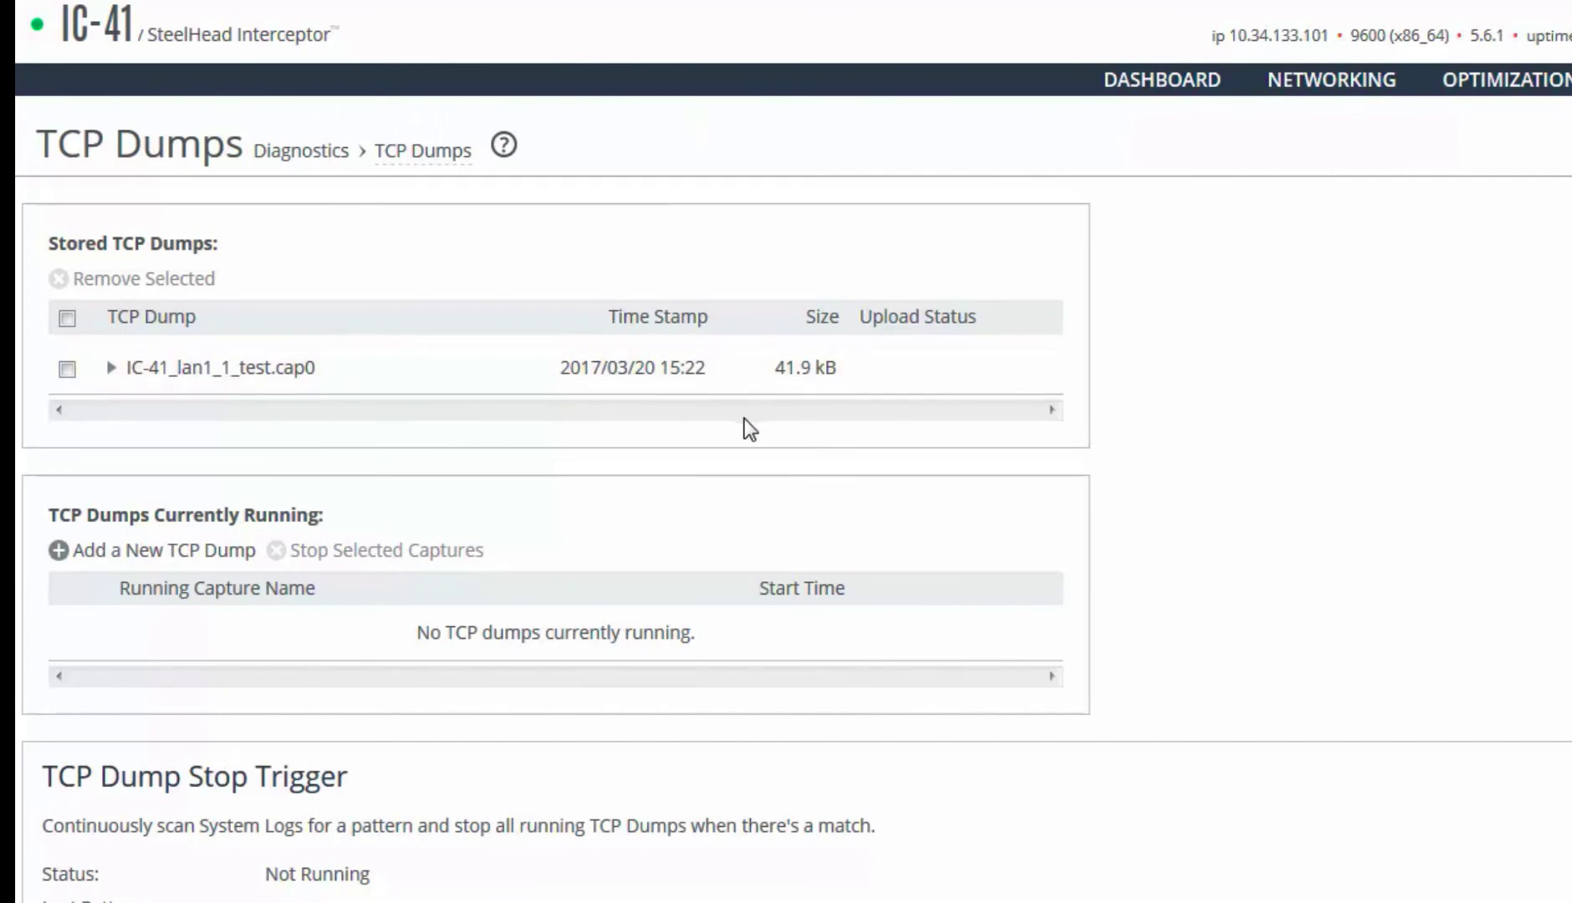
# Download the stored IC-41_lan1_1_test.cap0 capture and open it in Wireshark.
pyautogui.click(110, 368)
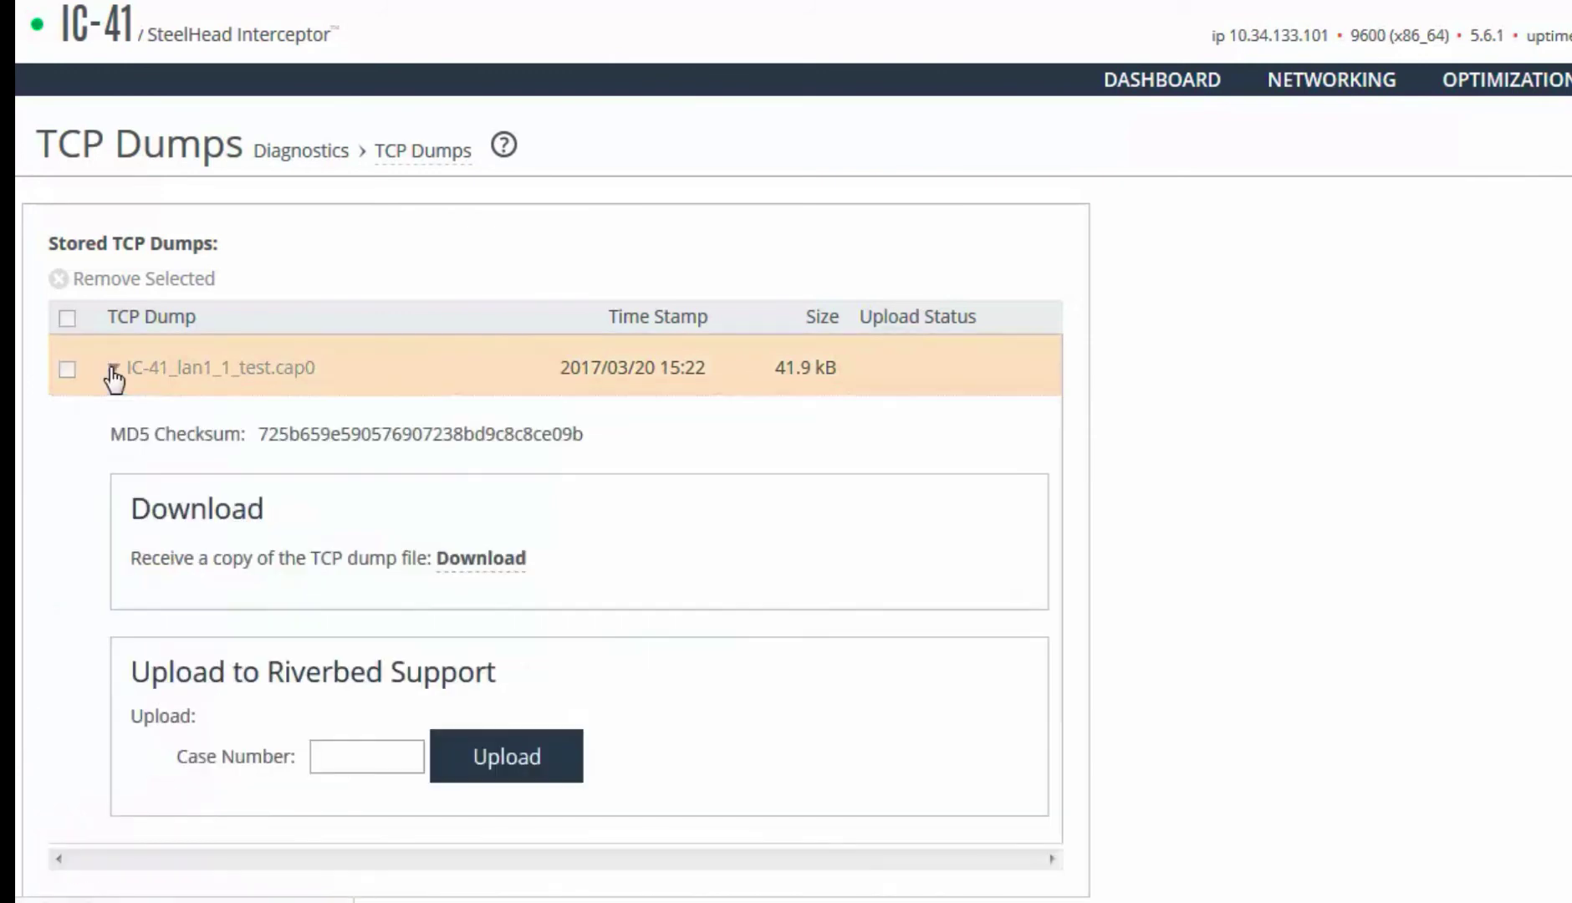
pyautogui.click(483, 558)
pyautogui.click(387, 389)
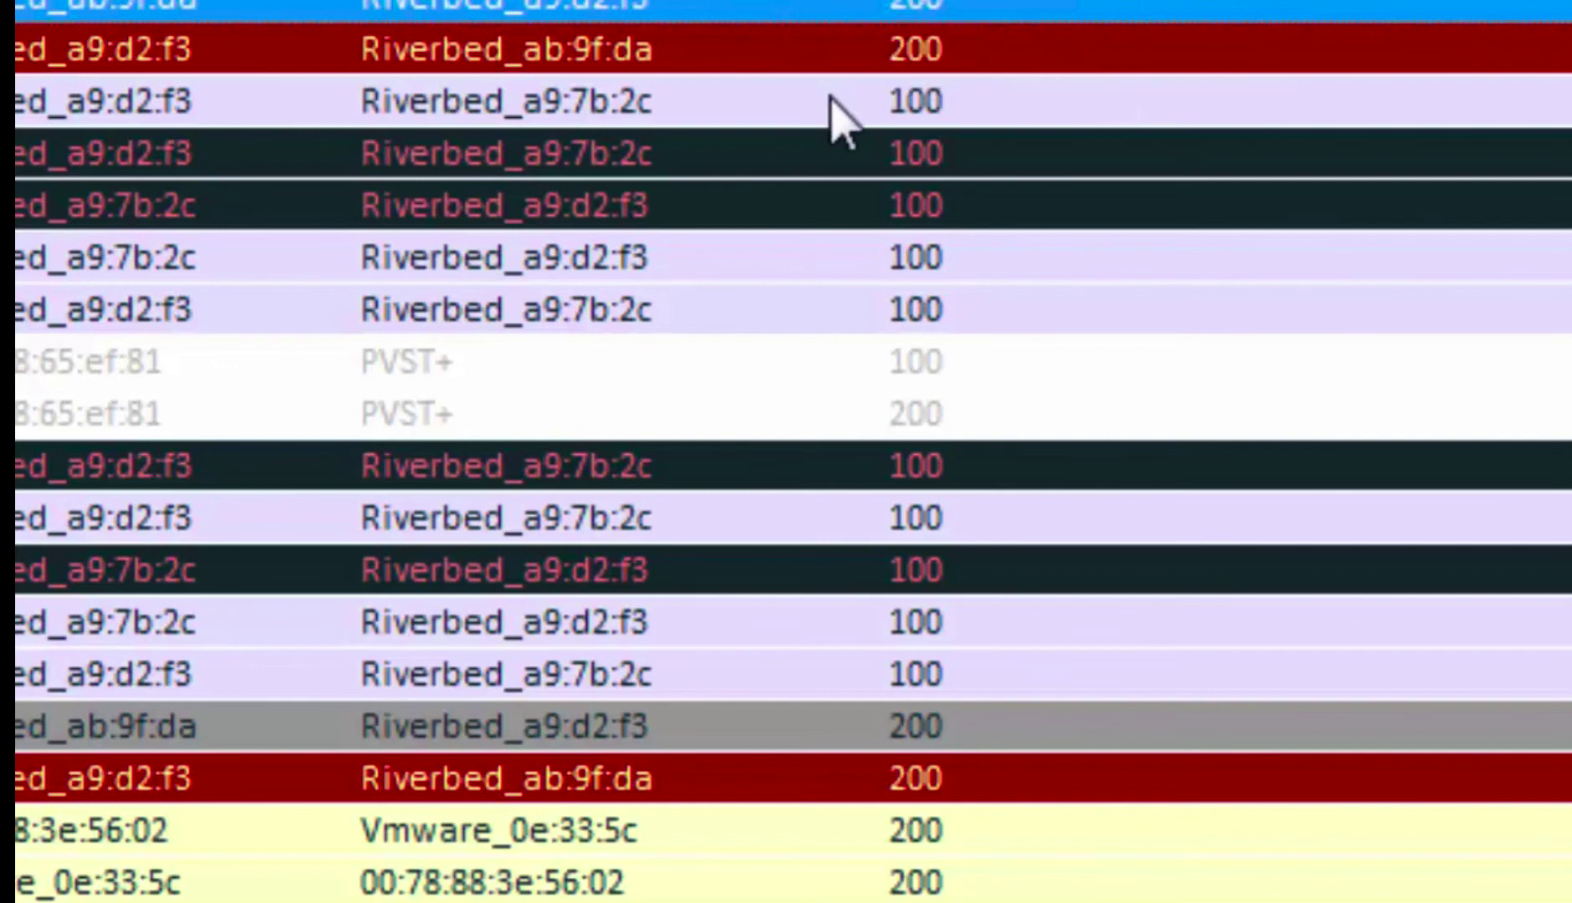
# Select a VLAN 100 packet in Wireshark's packet list to inspect its vlan.id tag.
pyautogui.click(892, 249)
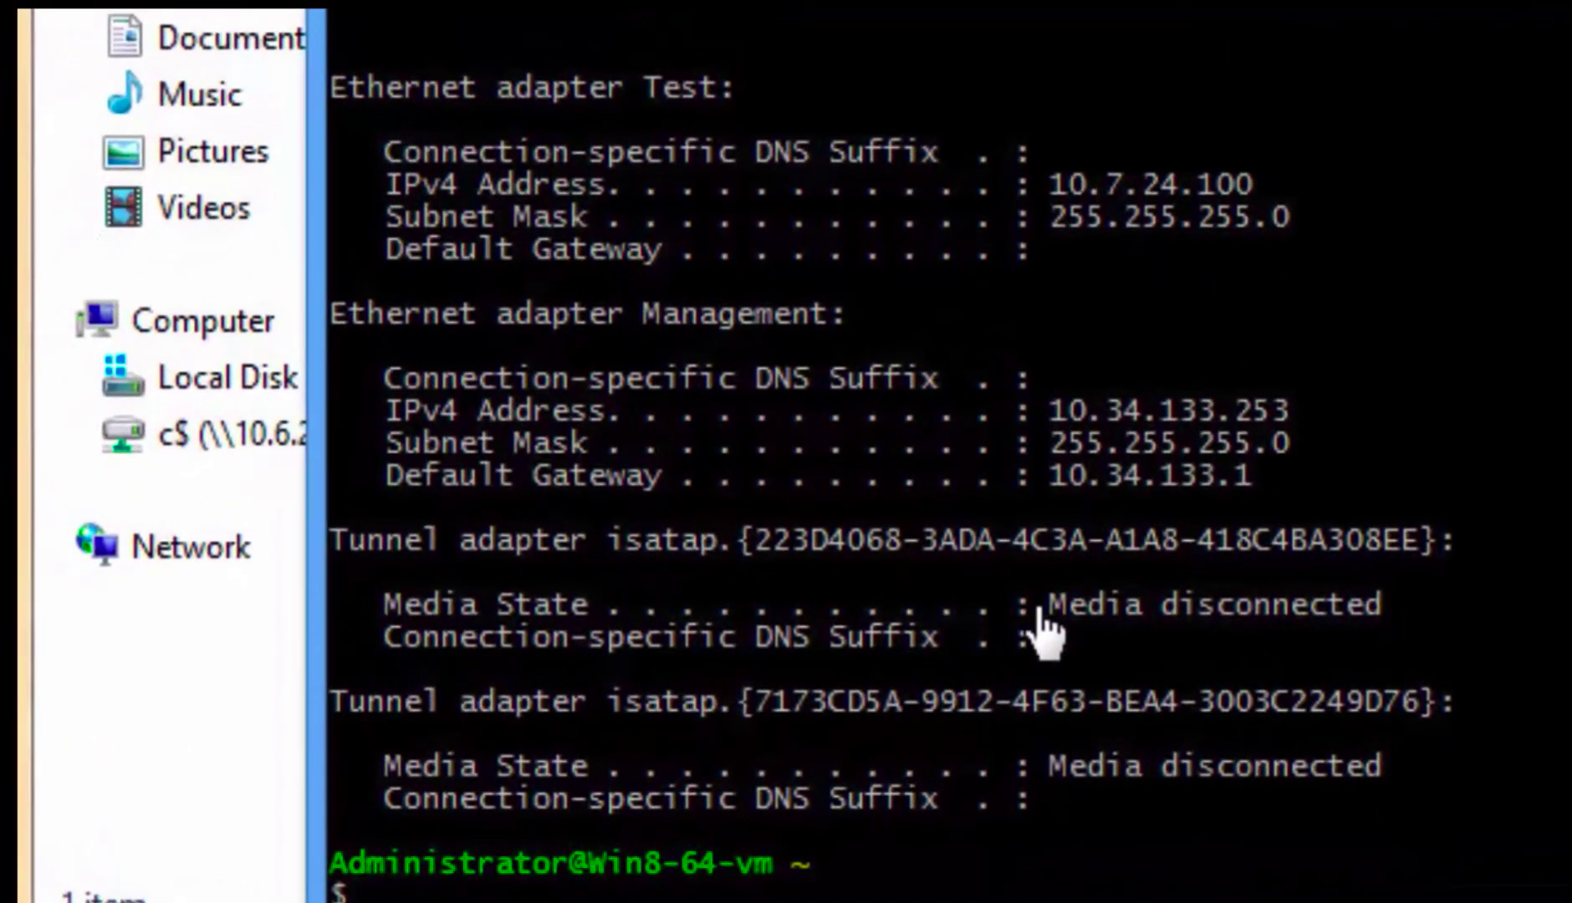
# From Client100, ping 10.6.24.20 (0% loss), then ping 10.6.24.201 and stop it.
pyautogui.write('plng')
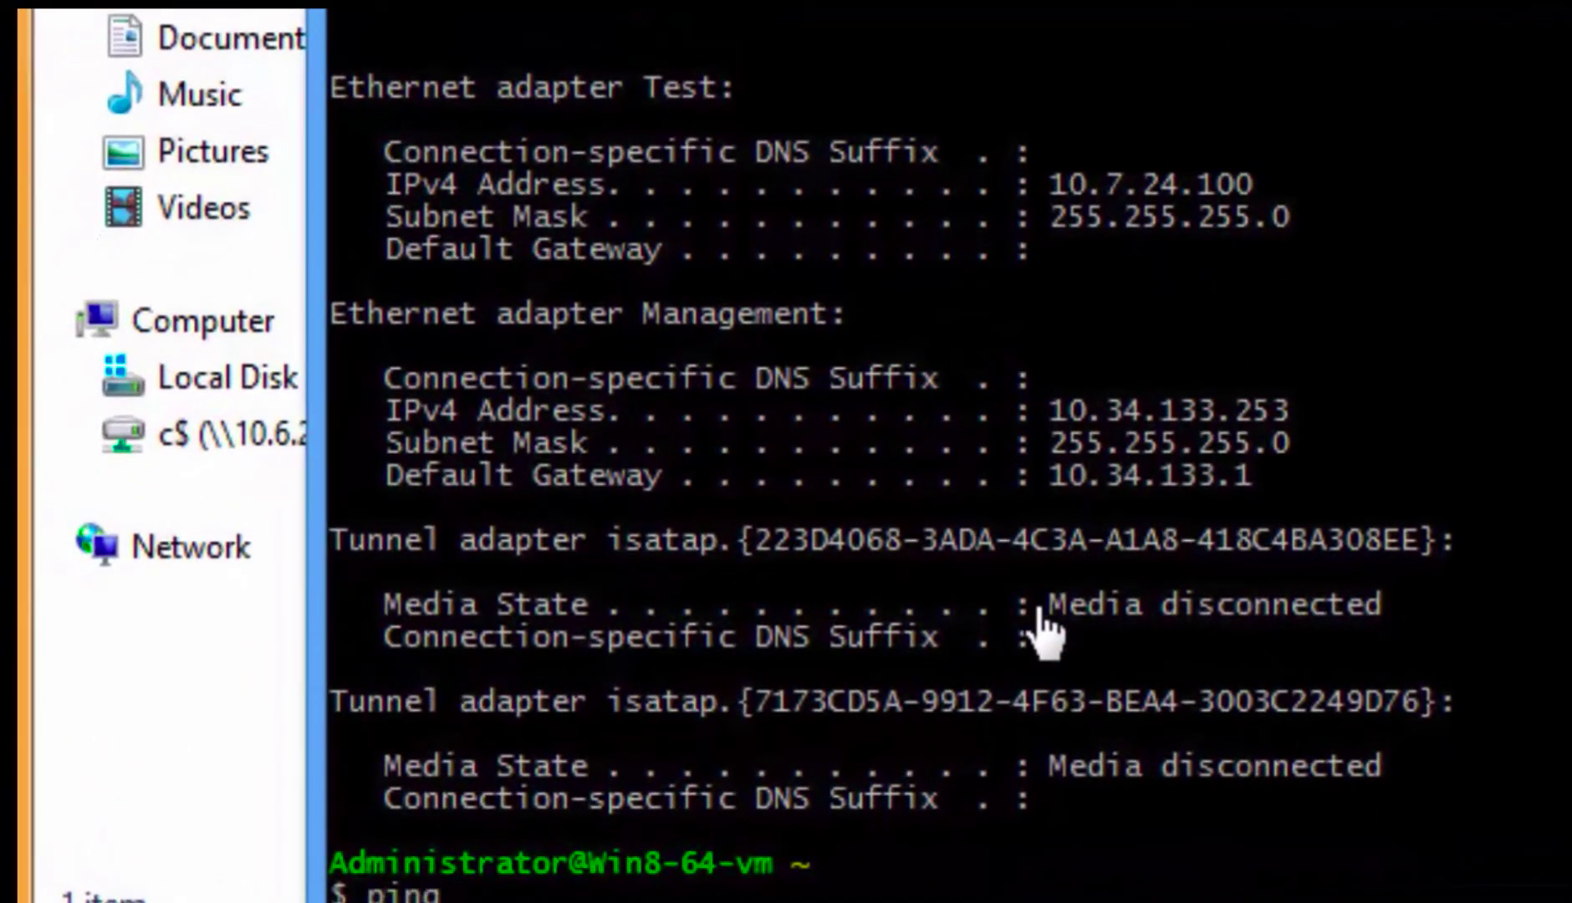
pyautogui.write(' 10.6.24.')
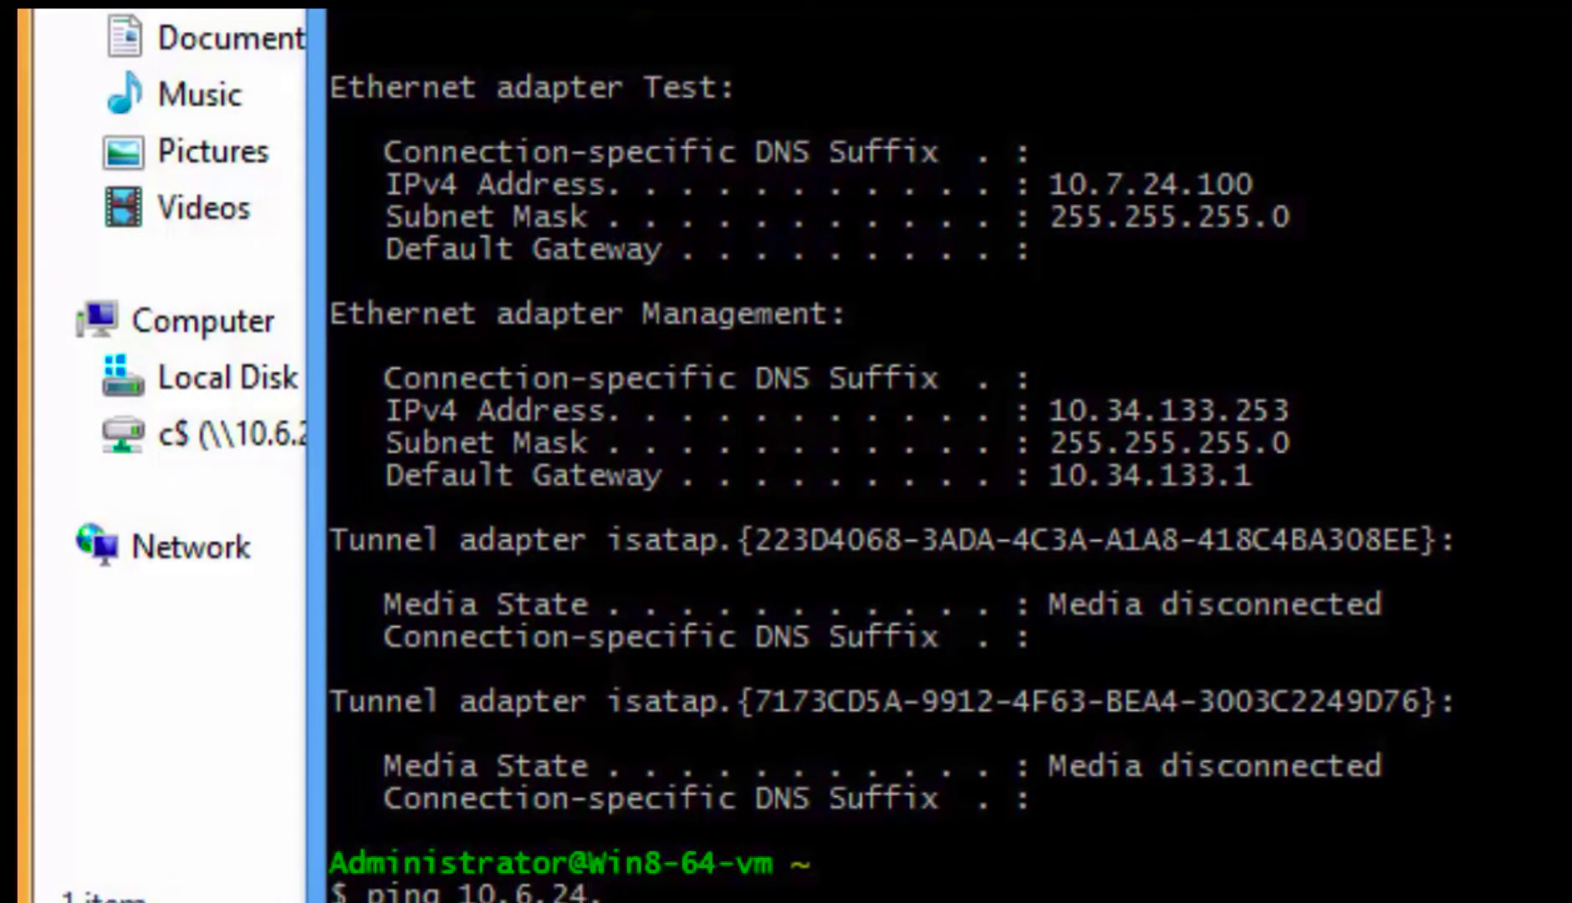
pyautogui.write('20')
pyautogui.press('Return')
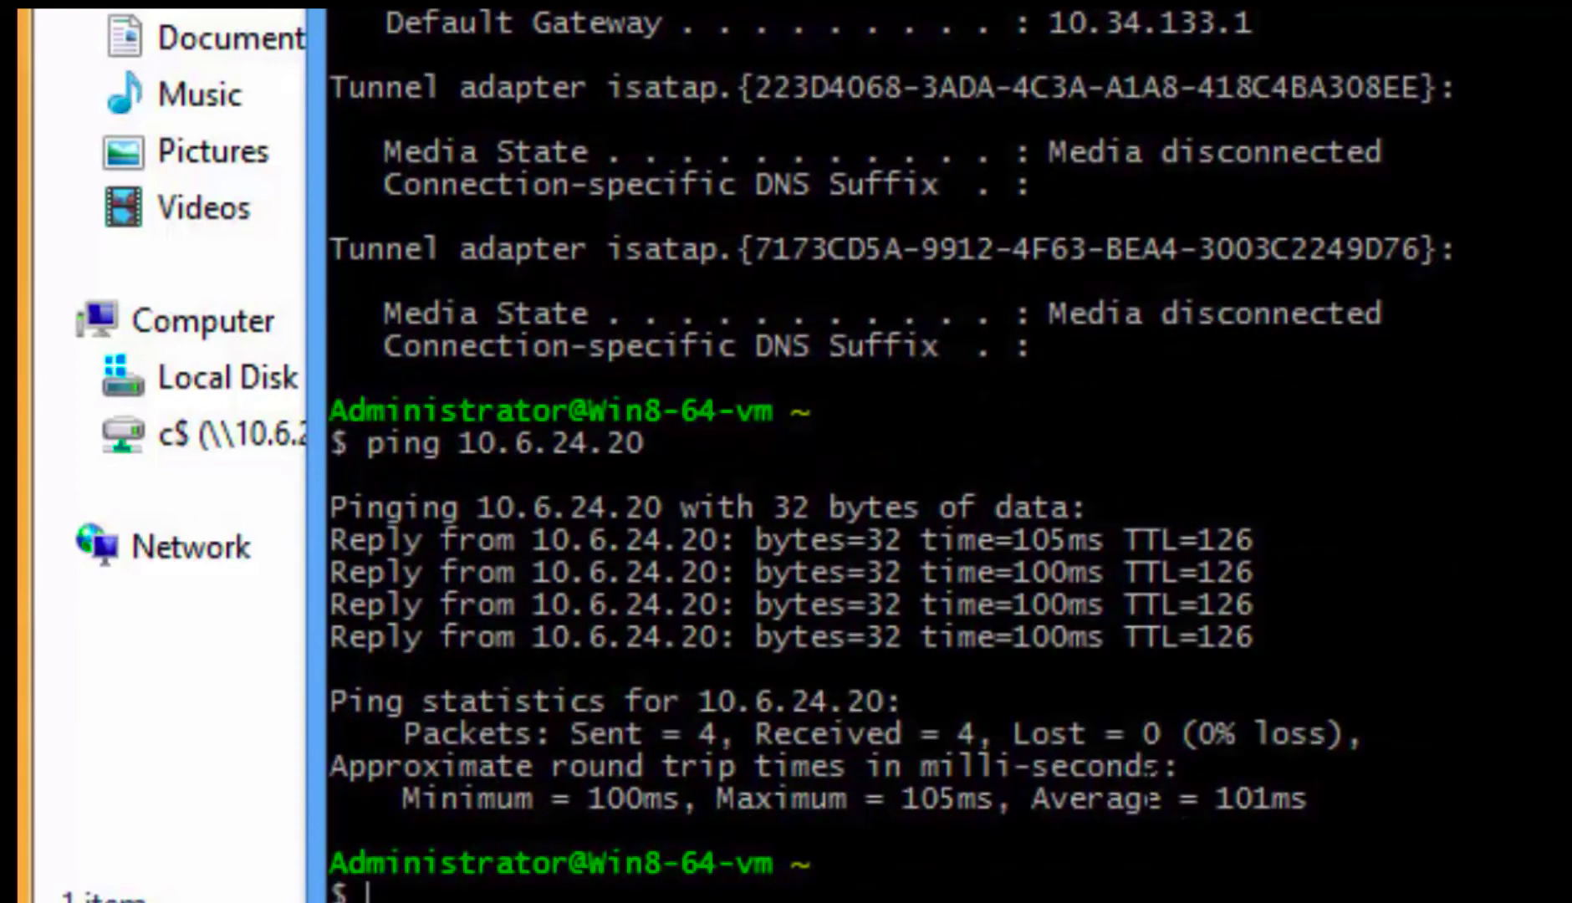
pyautogui.hotkey('ctrl', 'c')
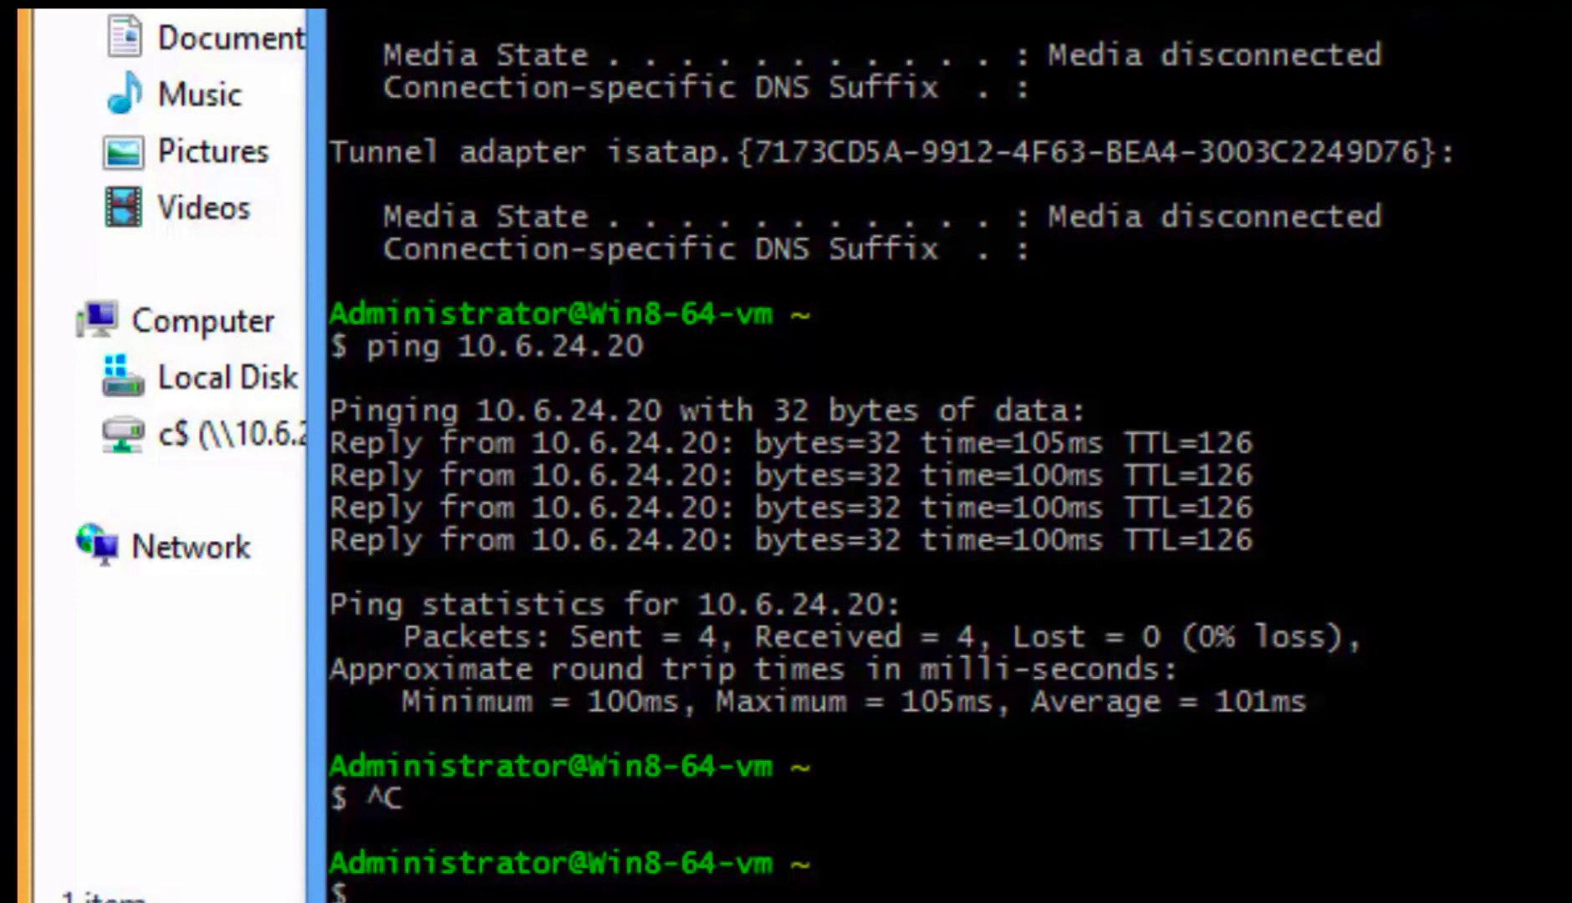
pyautogui.press('Up')
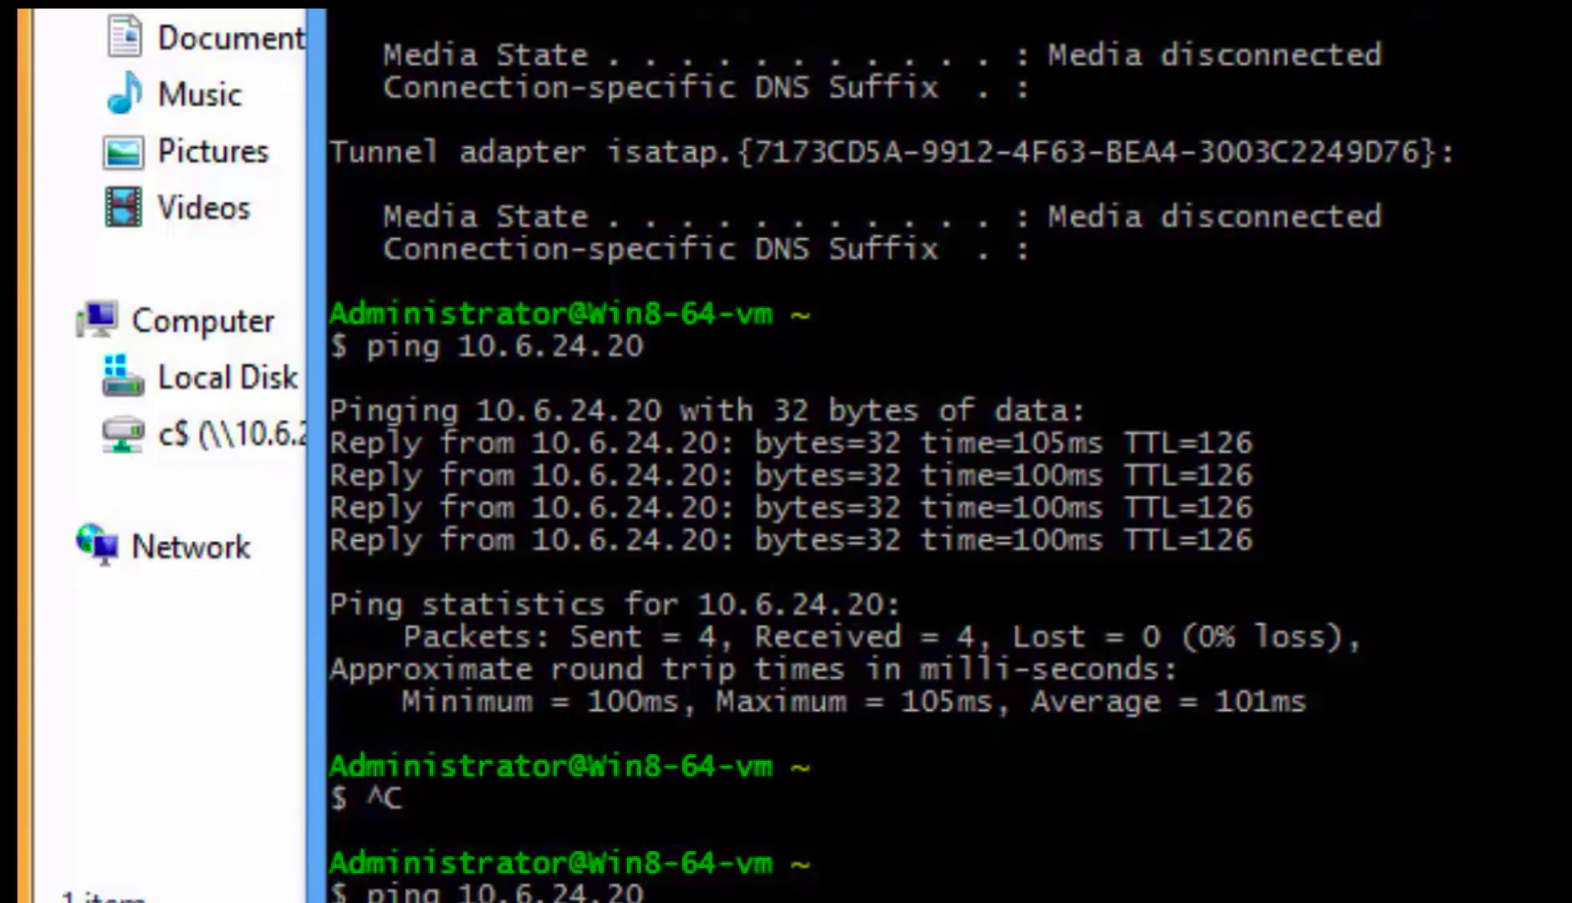
pyautogui.write('1')
pyautogui.press('Return')
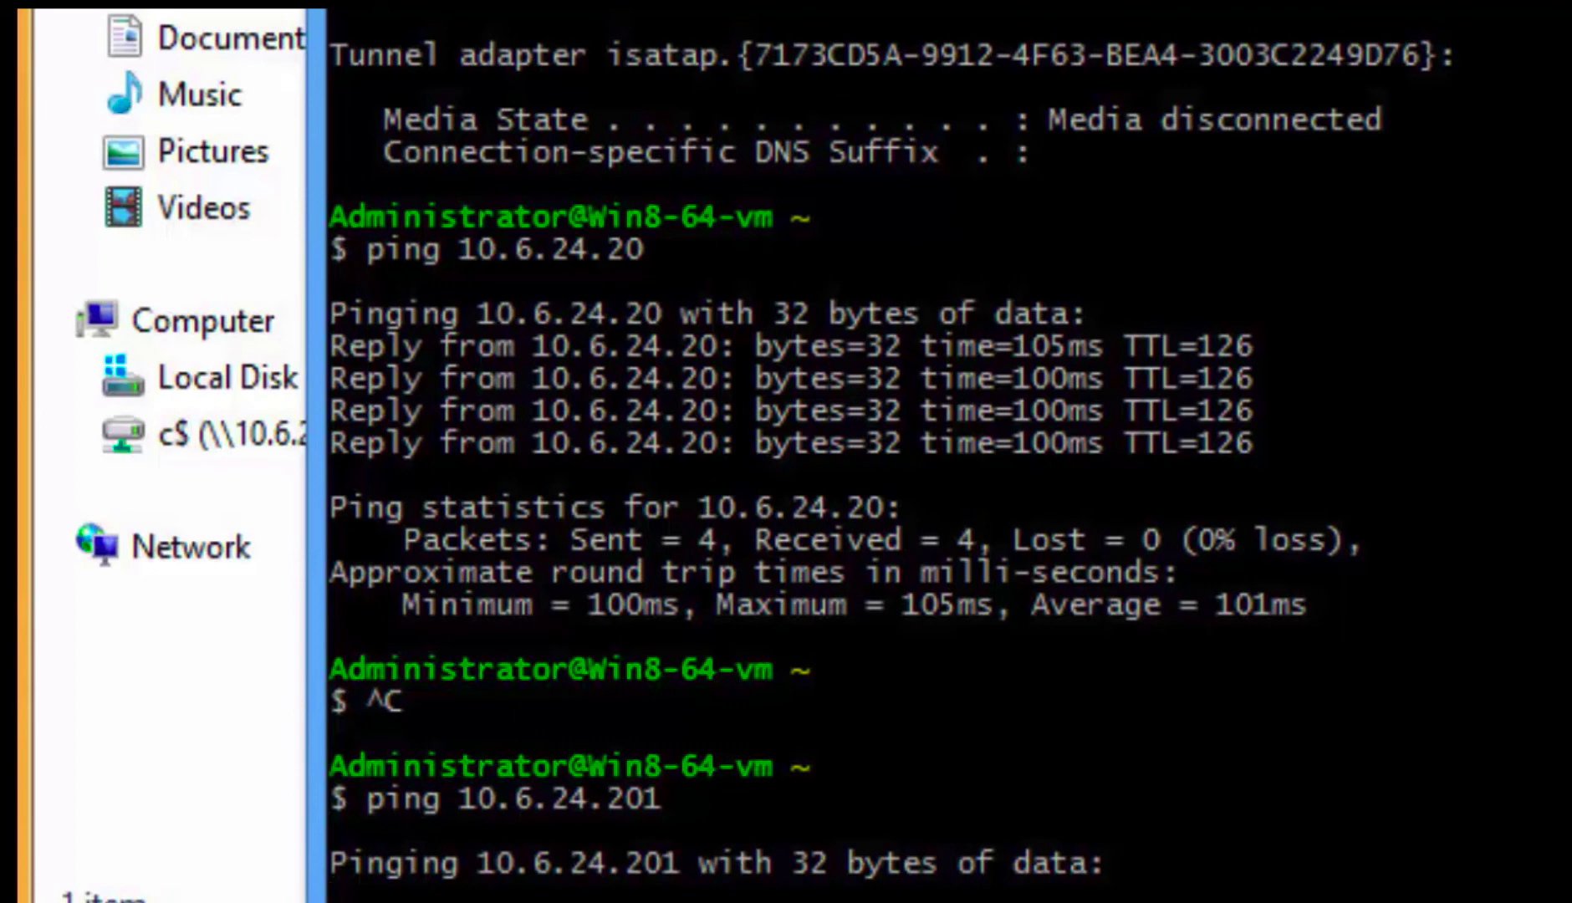
pyautogui.hotkey('ctrl', 'c')
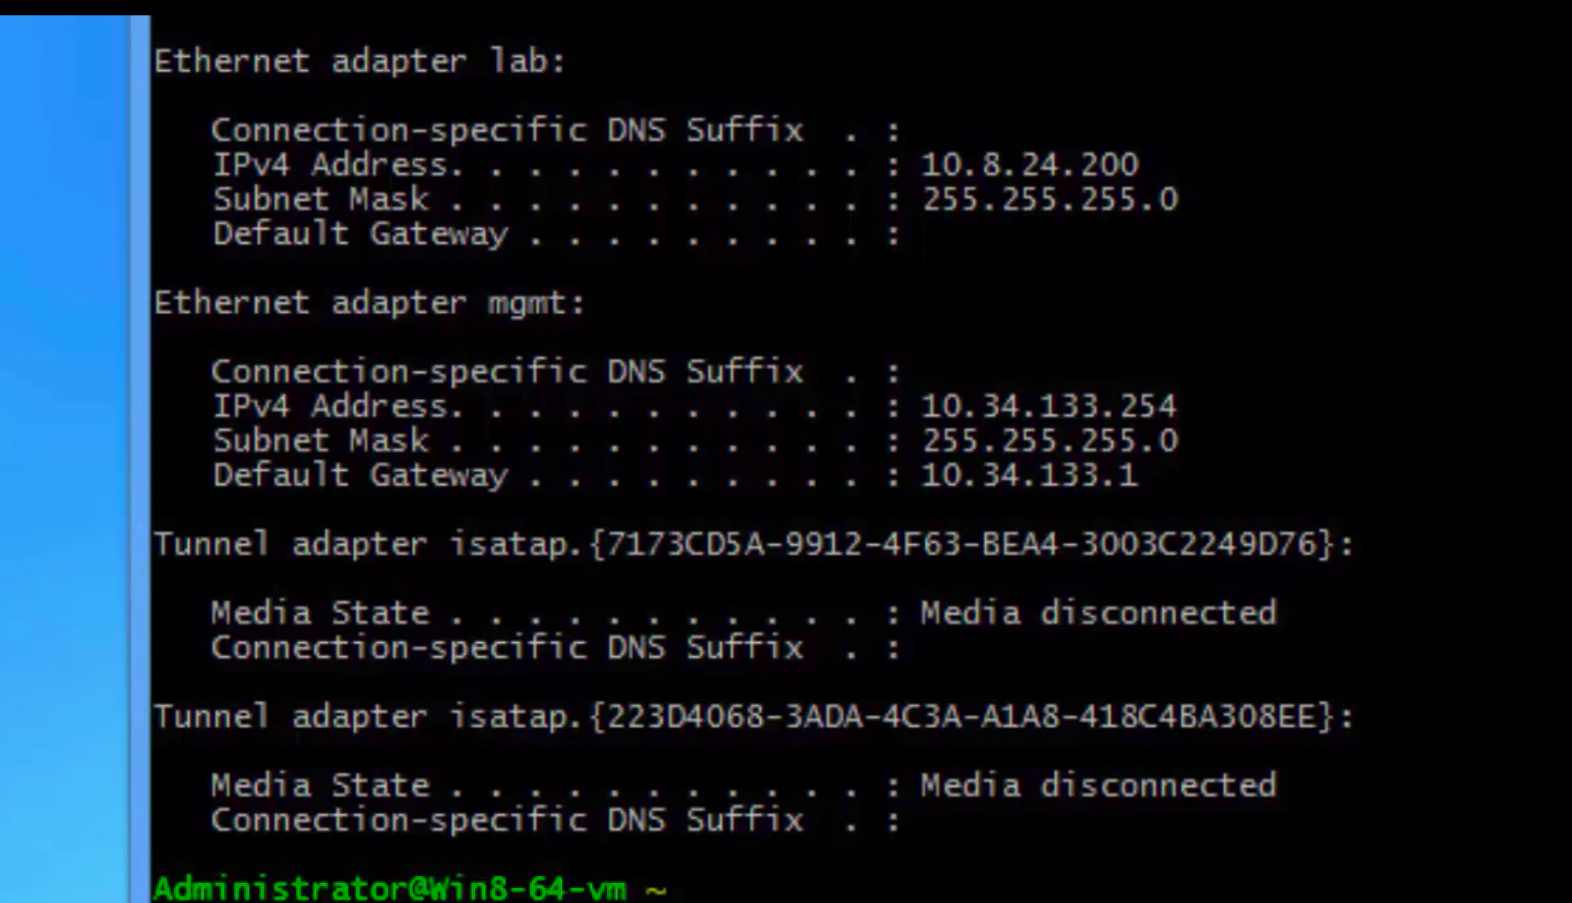
# Ping 10.6.24.201 (replies) and then 10.6.24.20 (times out) from the VLAN 200 client.
pyautogui.press('Return')
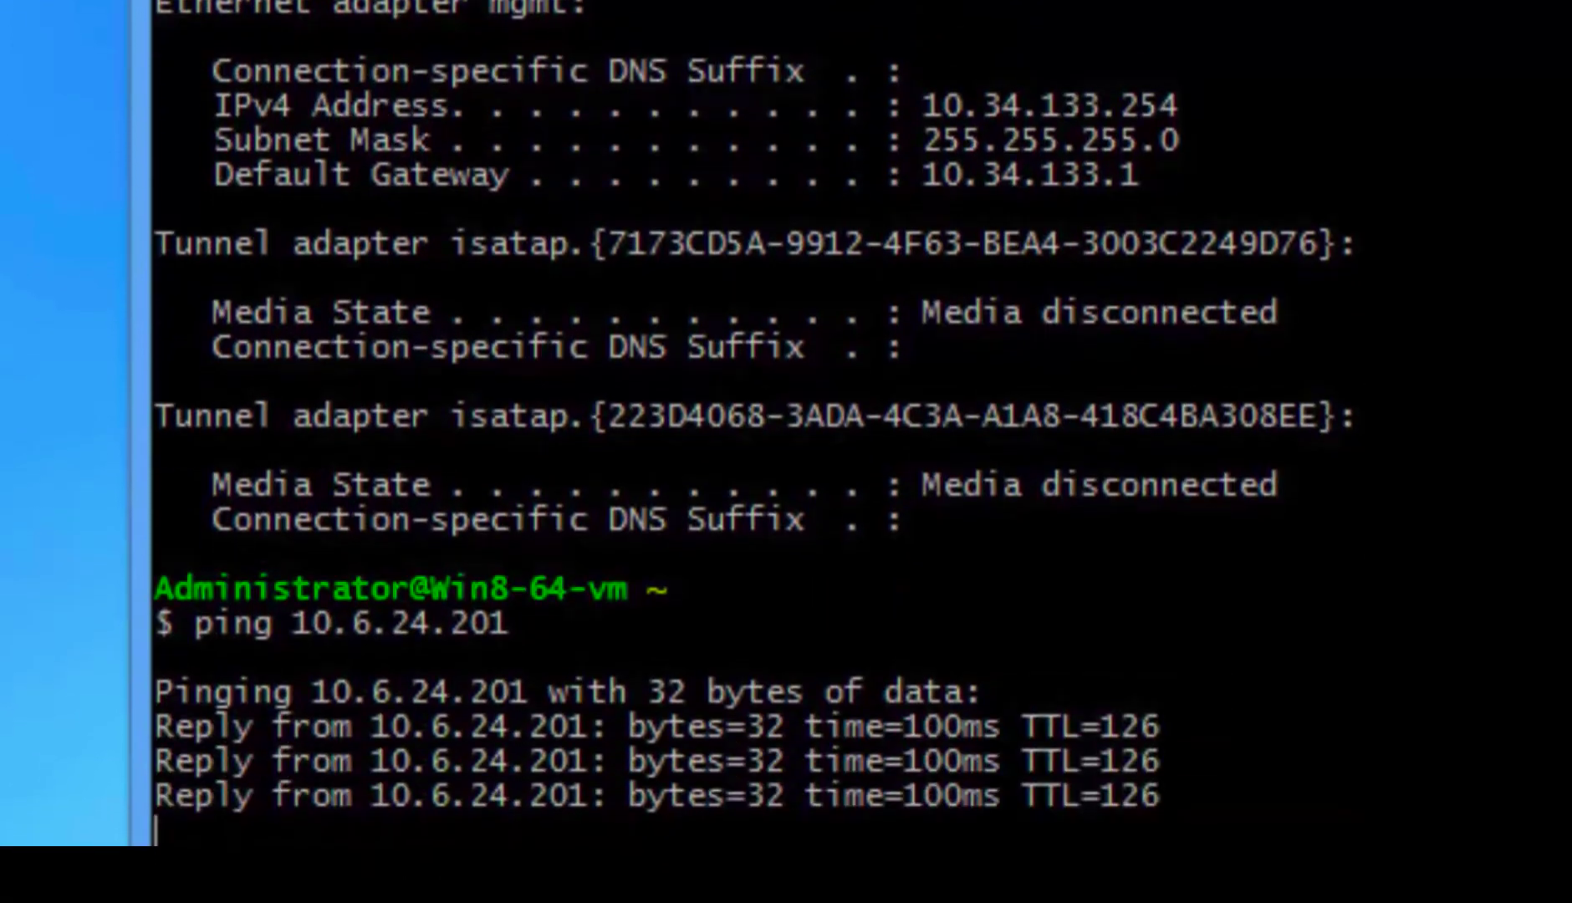
pyautogui.hotkey('ctrl', 'c')
pyautogui.press('Up')
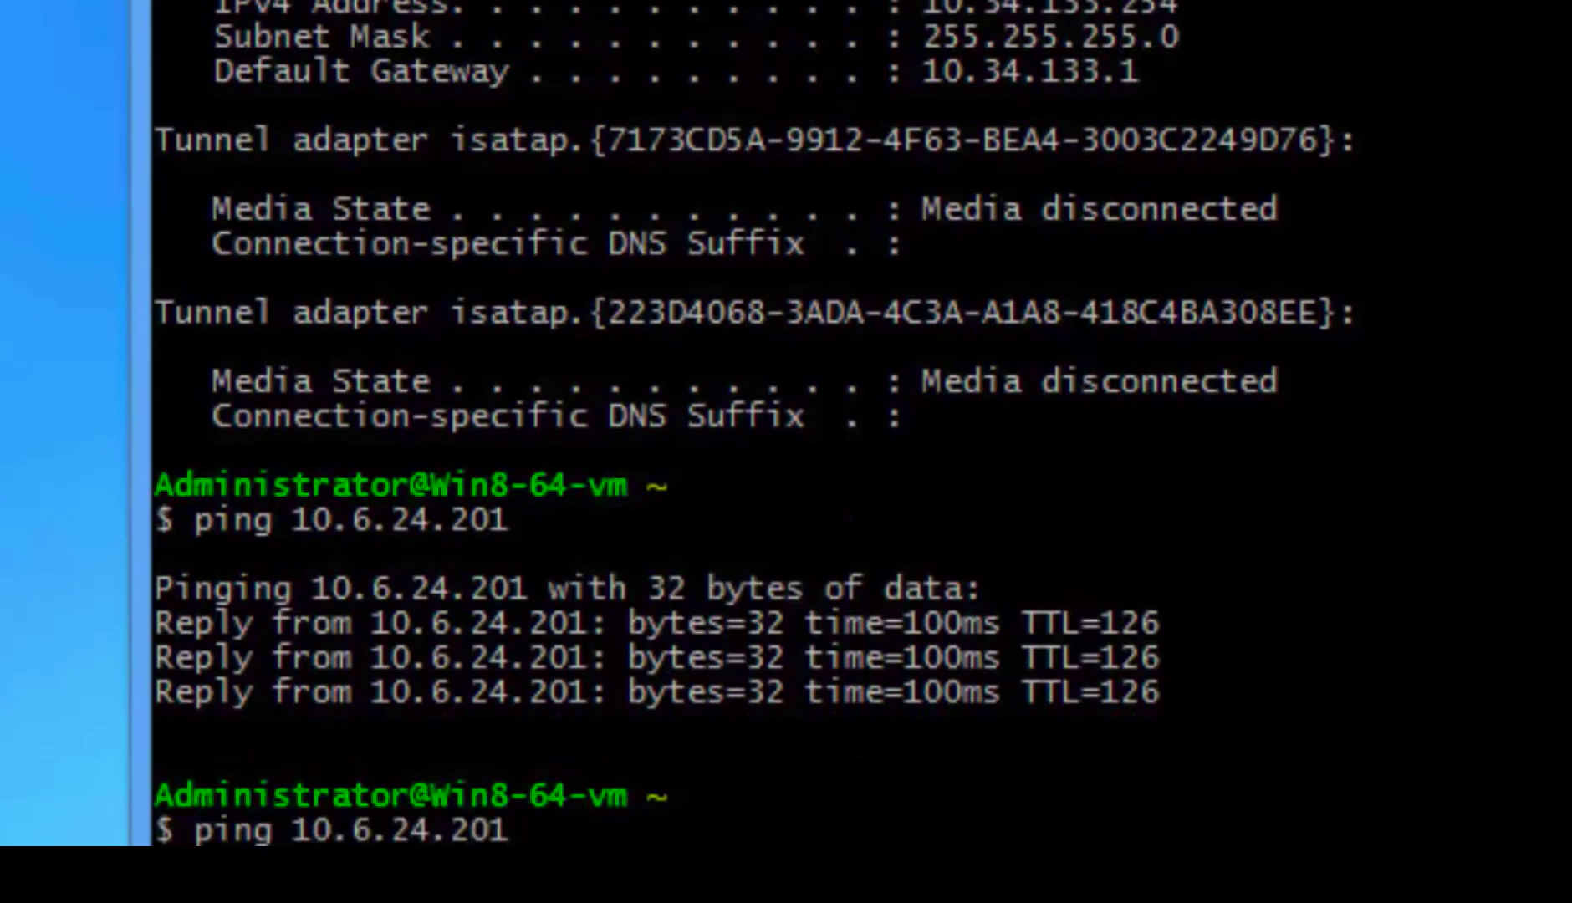
pyautogui.press('BackSpace')
pyautogui.press('Return')
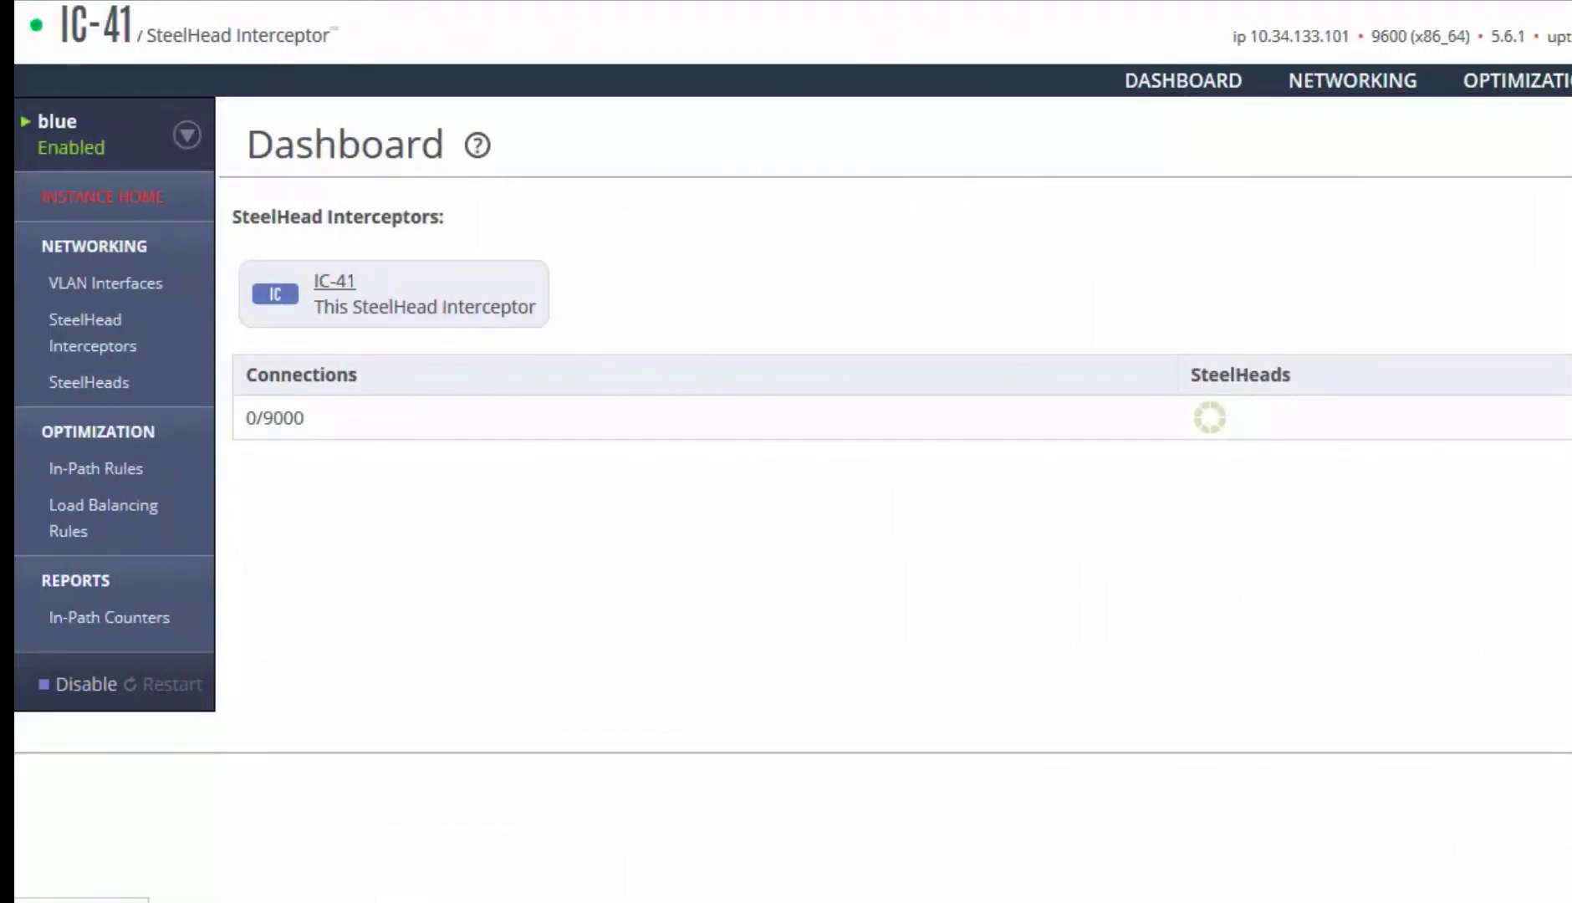
# Stop the blue instance and check its SteelHeads list, where SSH-BLUE shows version Unknown.
pyautogui.click(100, 687)
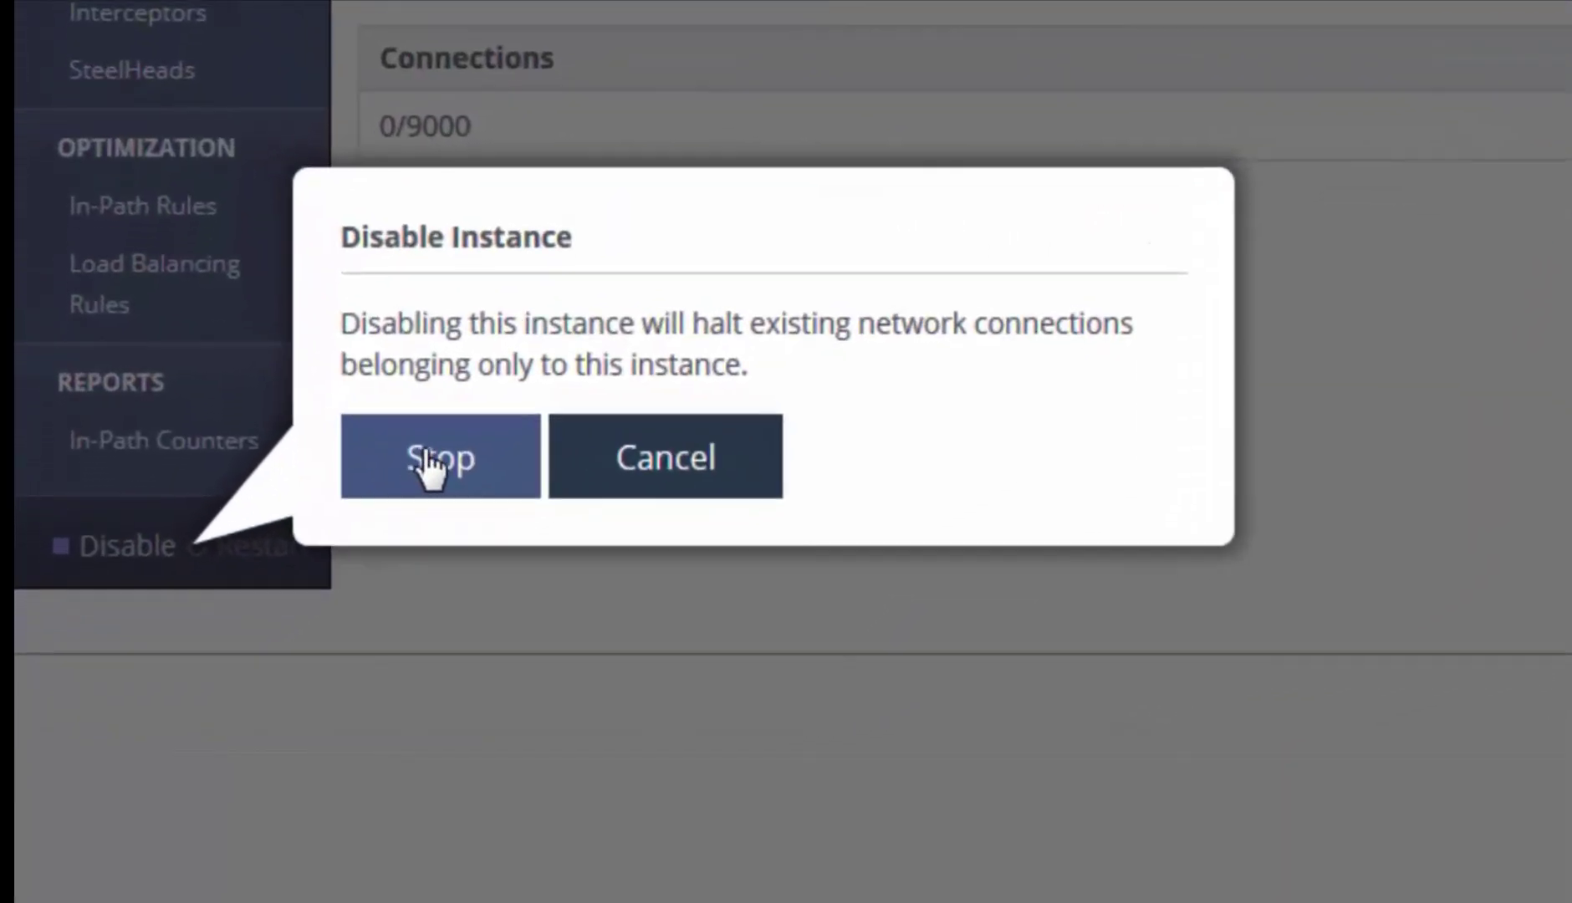
pyautogui.click(355, 552)
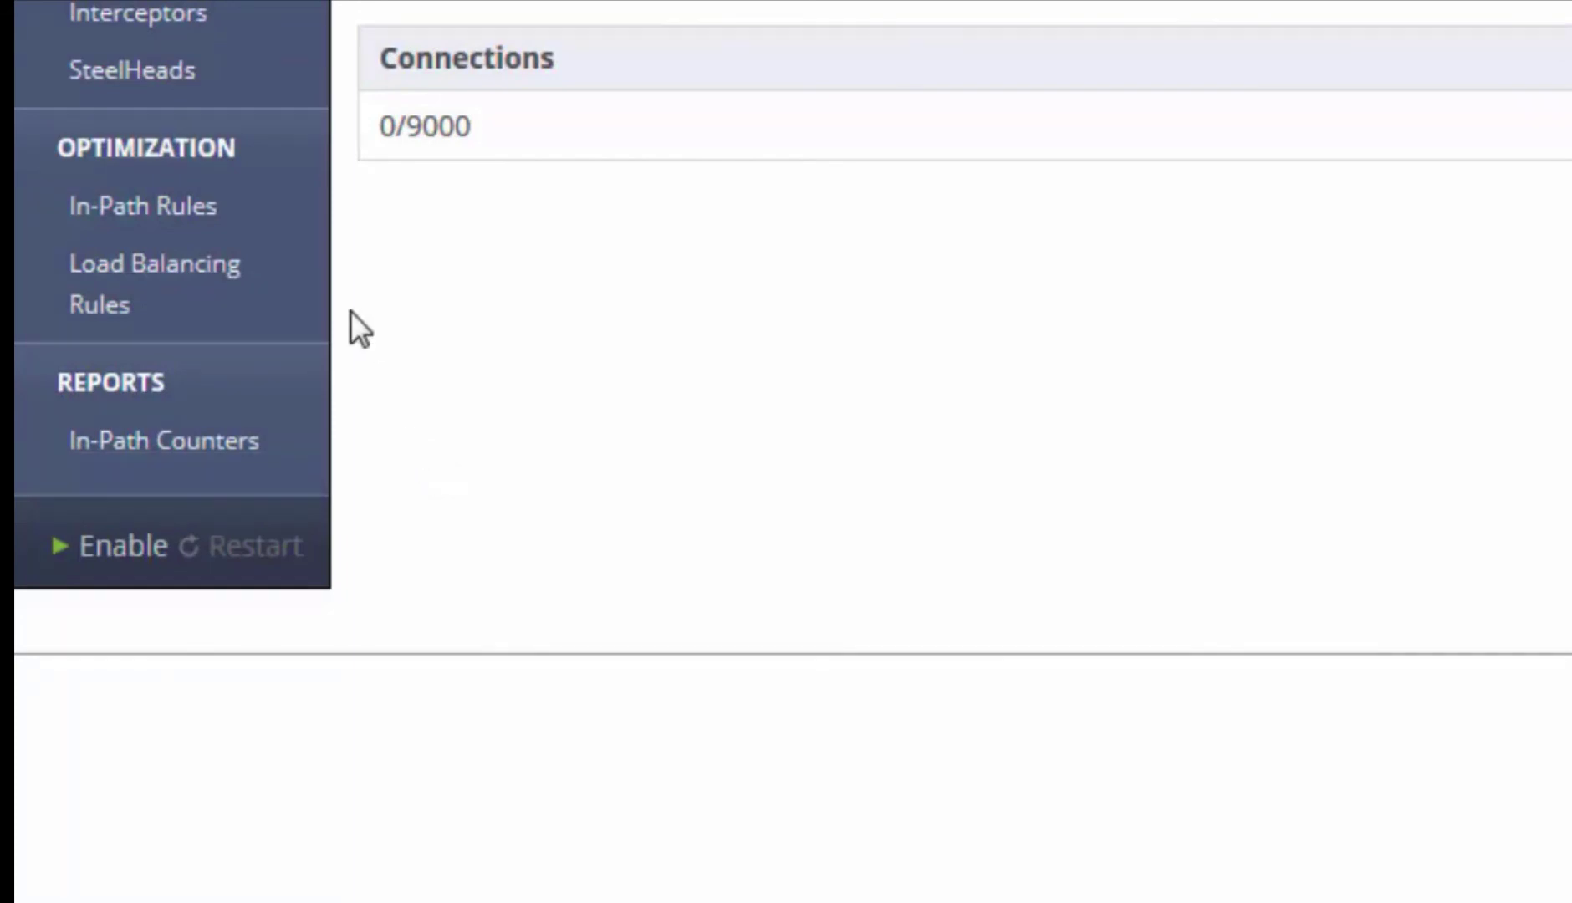
pyautogui.click(155, 80)
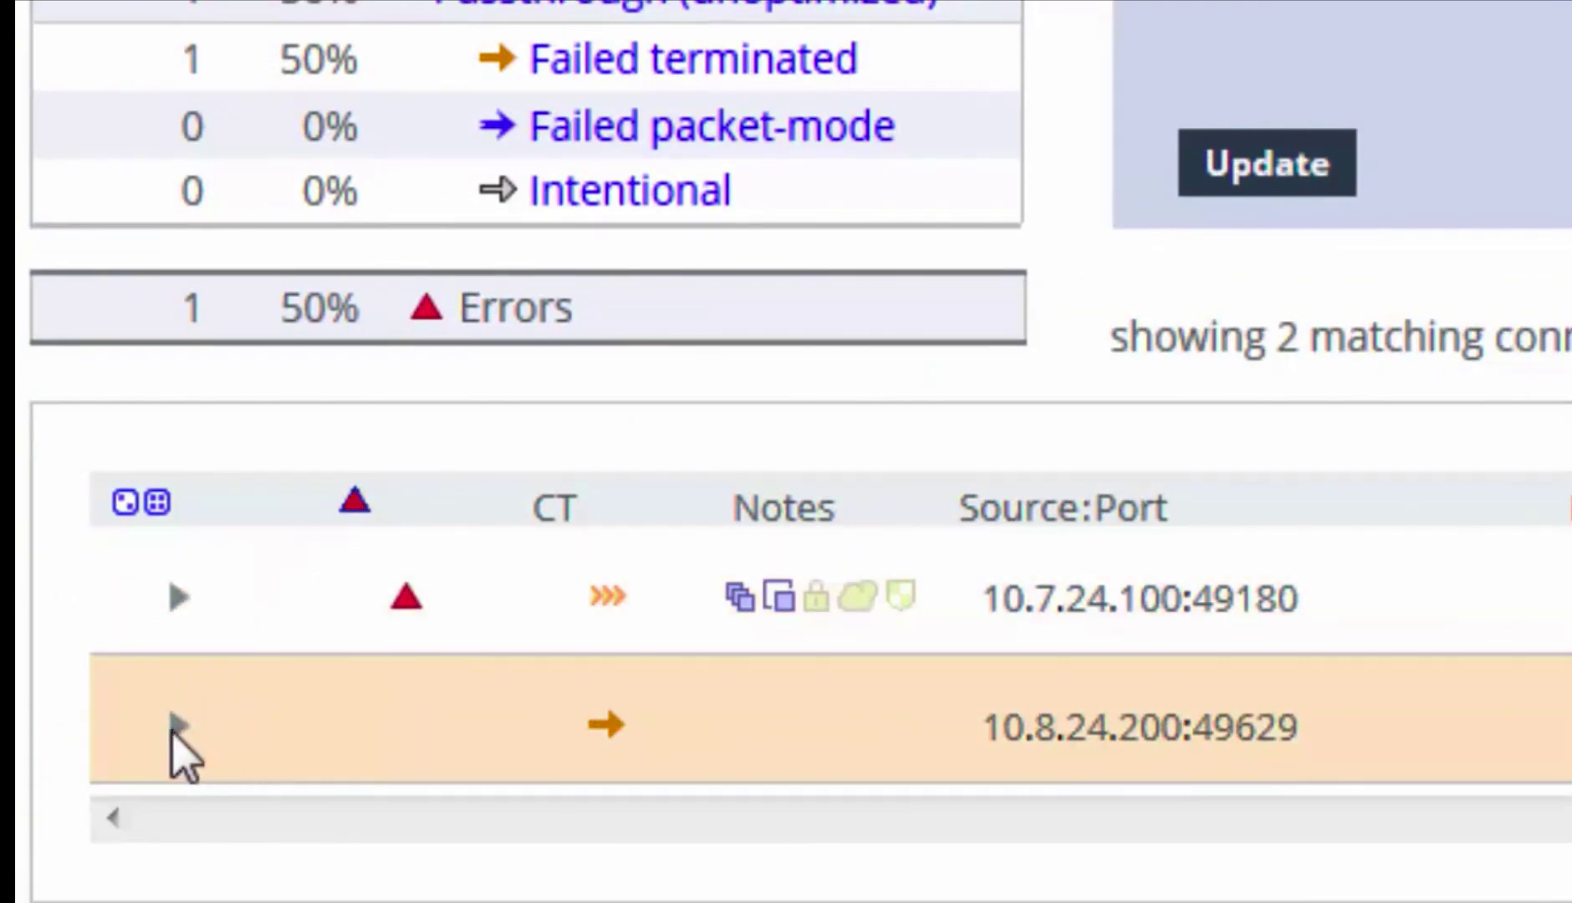
# Expand the 10.8.24.200:49629 connection and highlight its passthrough reason 'No Steelhead on path to server'.
pyautogui.scroll(-2, 180, 757)
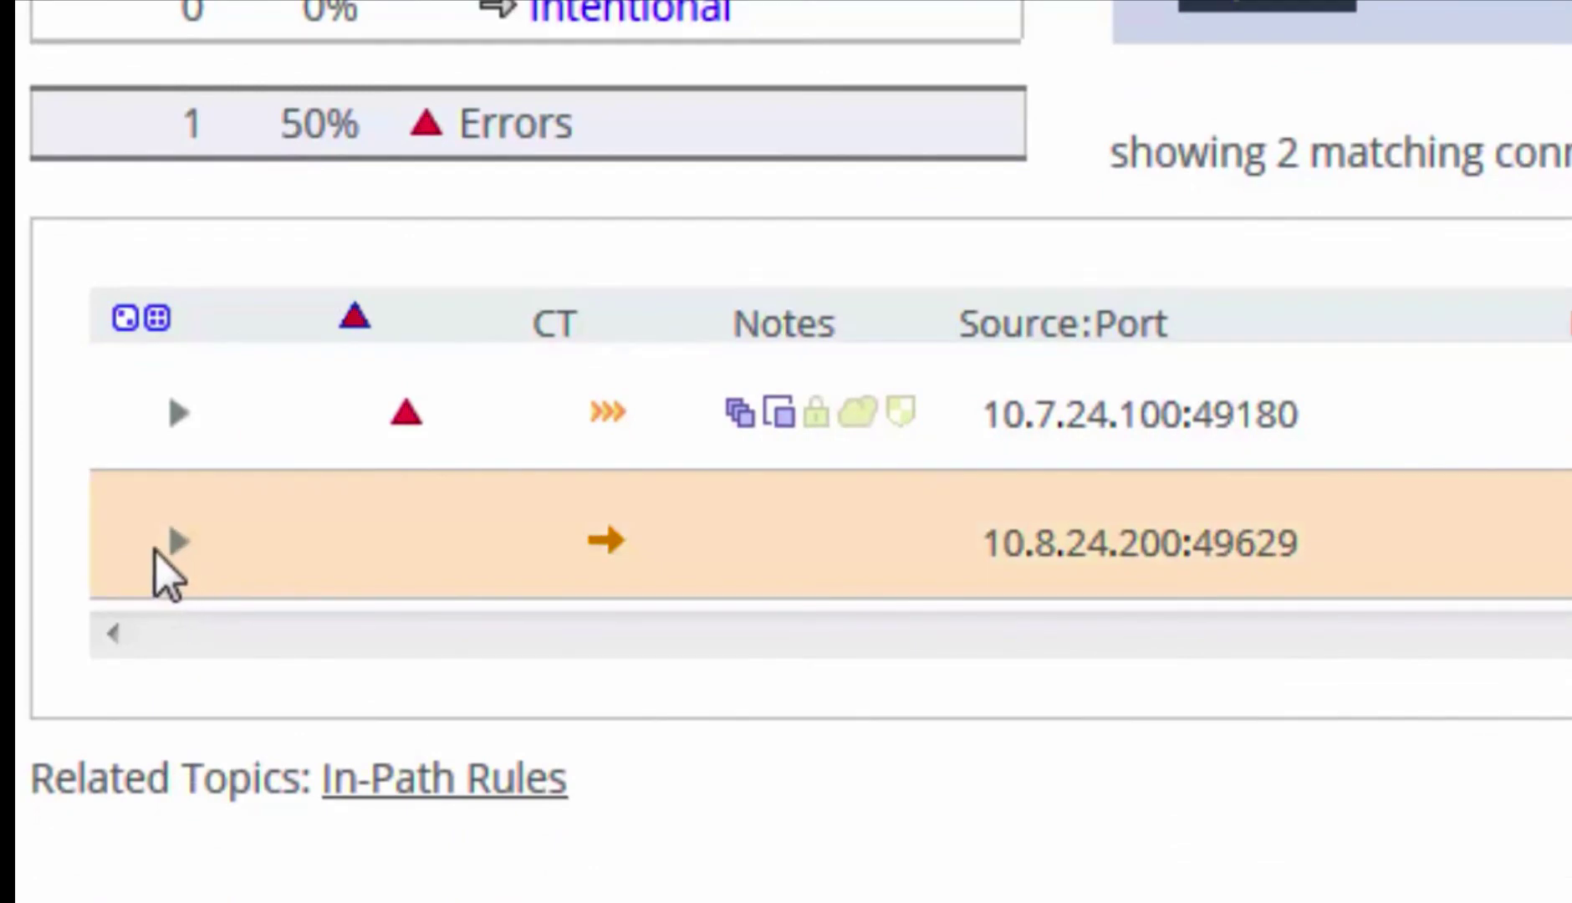
pyautogui.click(182, 545)
pyautogui.scroll(-5, 192, 577)
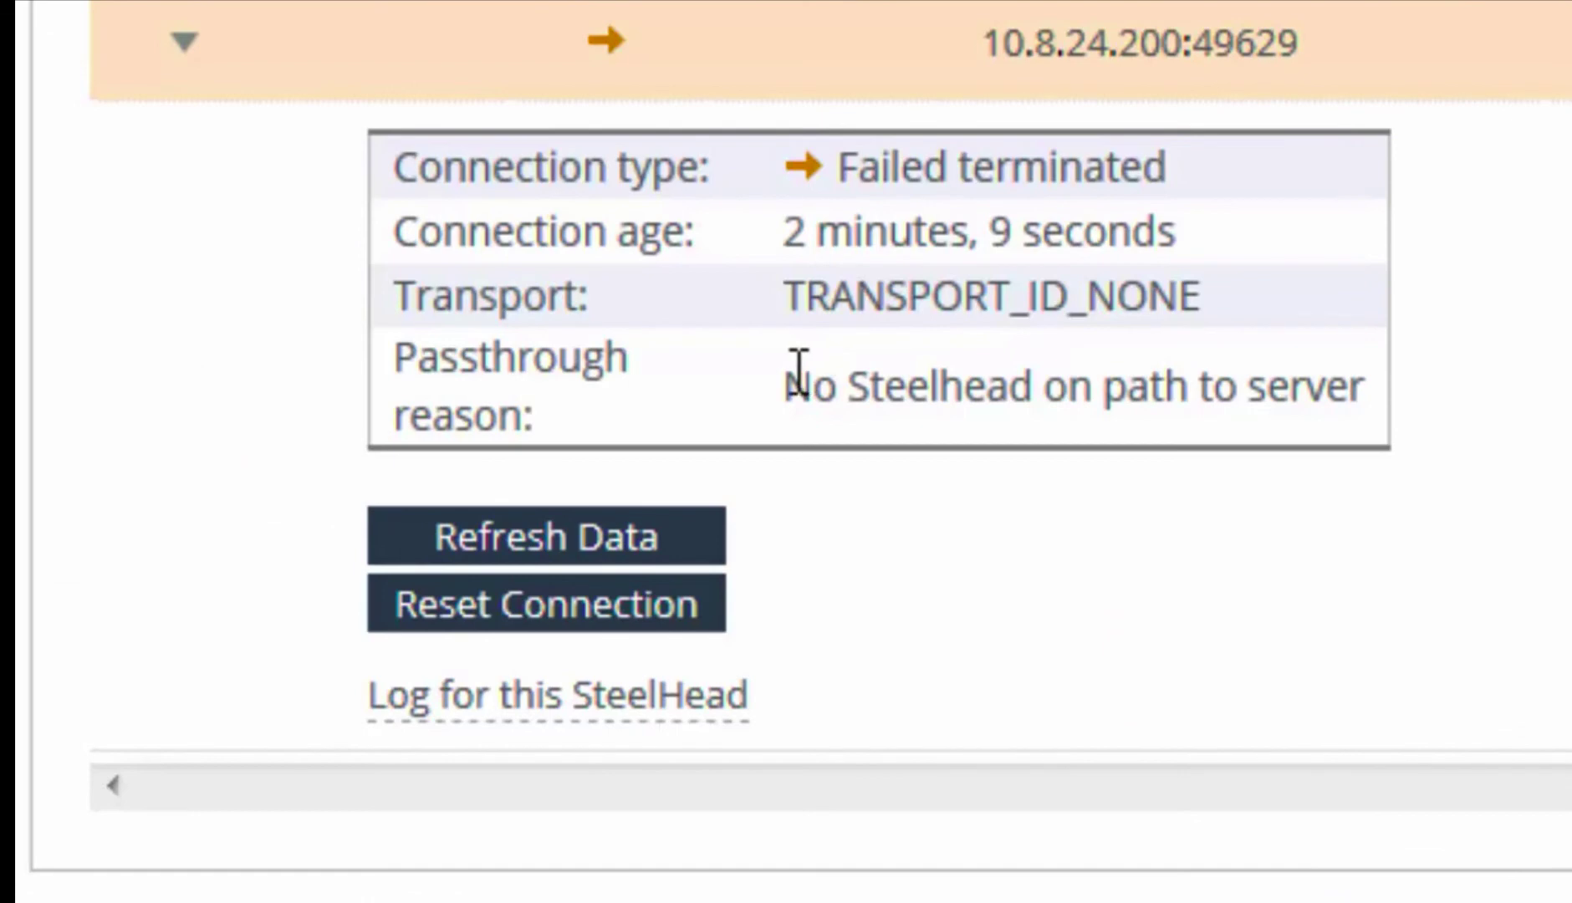
pyautogui.moveTo(790, 380); pyautogui.dragTo(1467, 382)
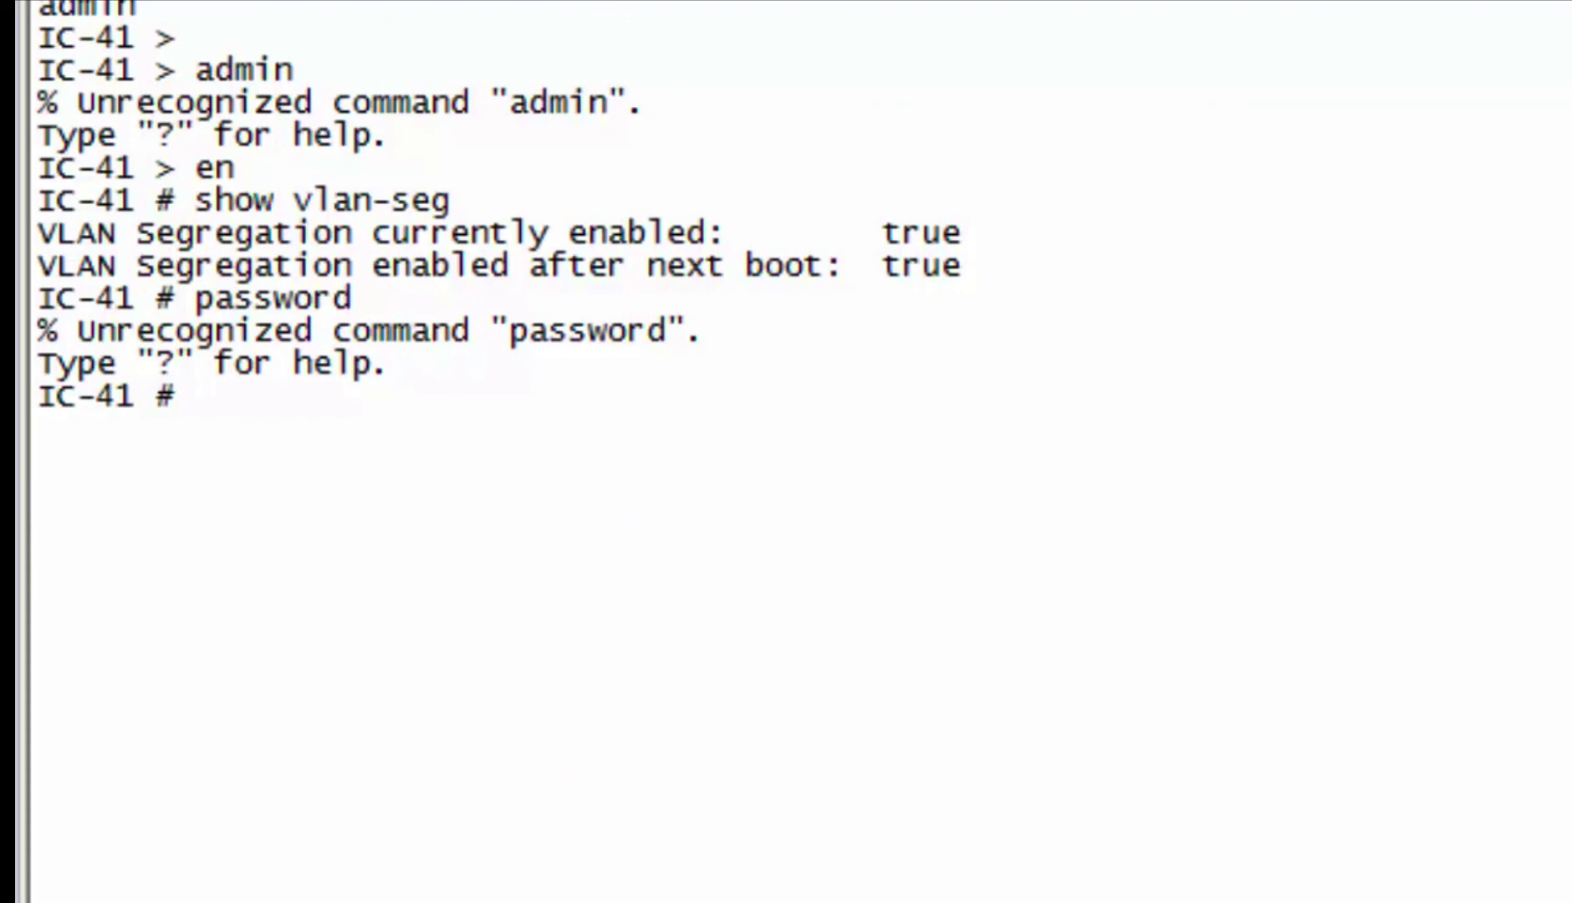
# Run 'debug validate deployment' on IC-41 and submit the password prompt to complete validation.
pyautogui.write('debug v')
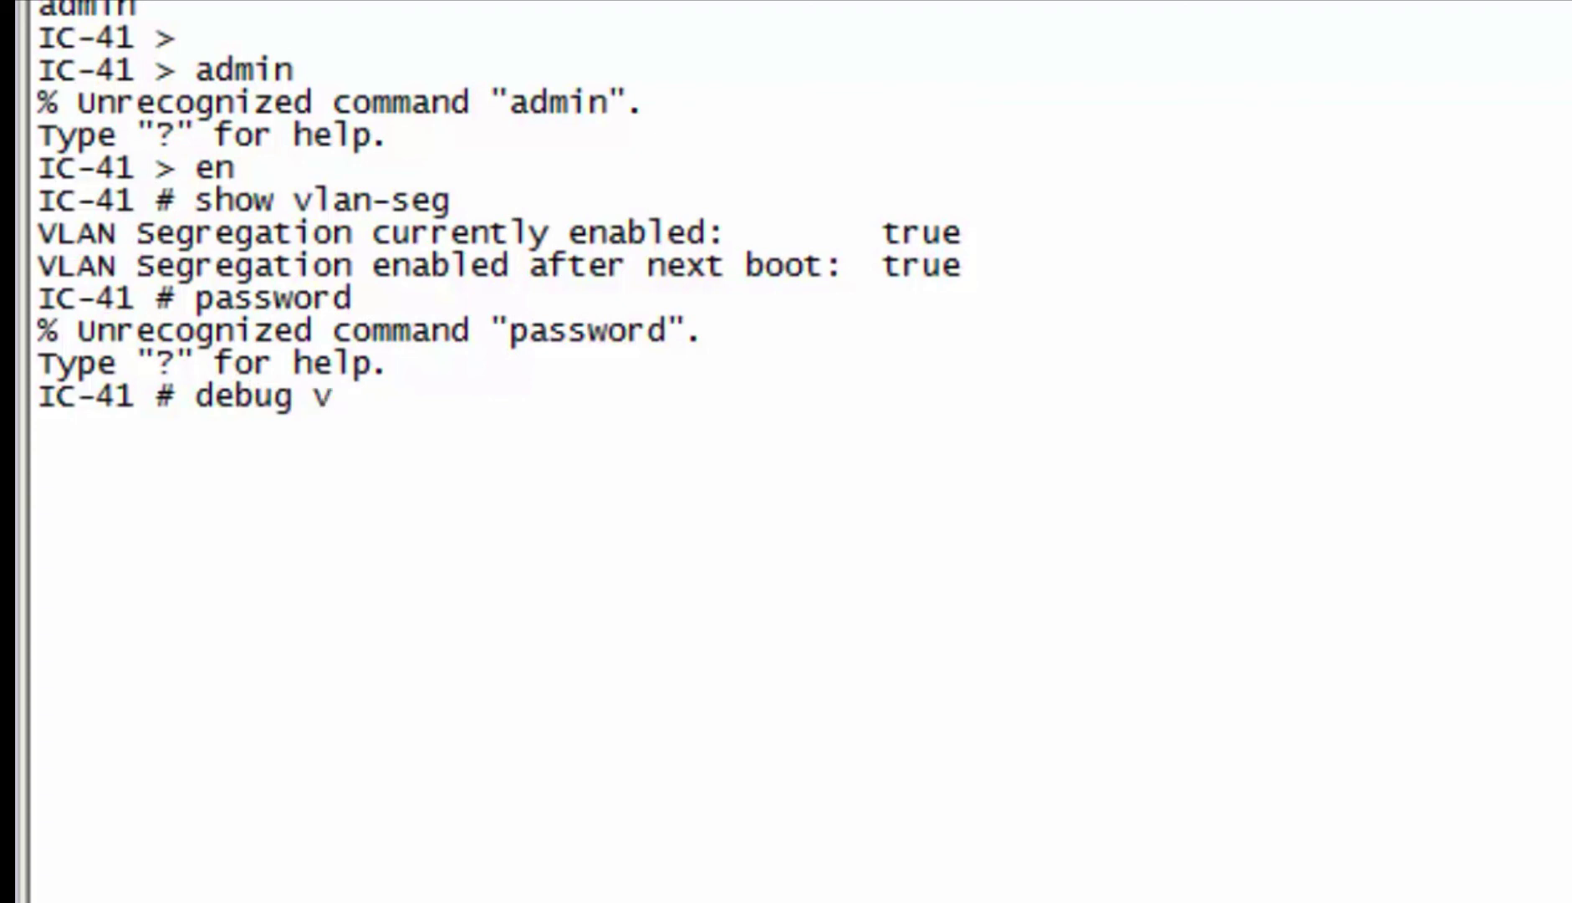
pyautogui.write('alidate deployment')
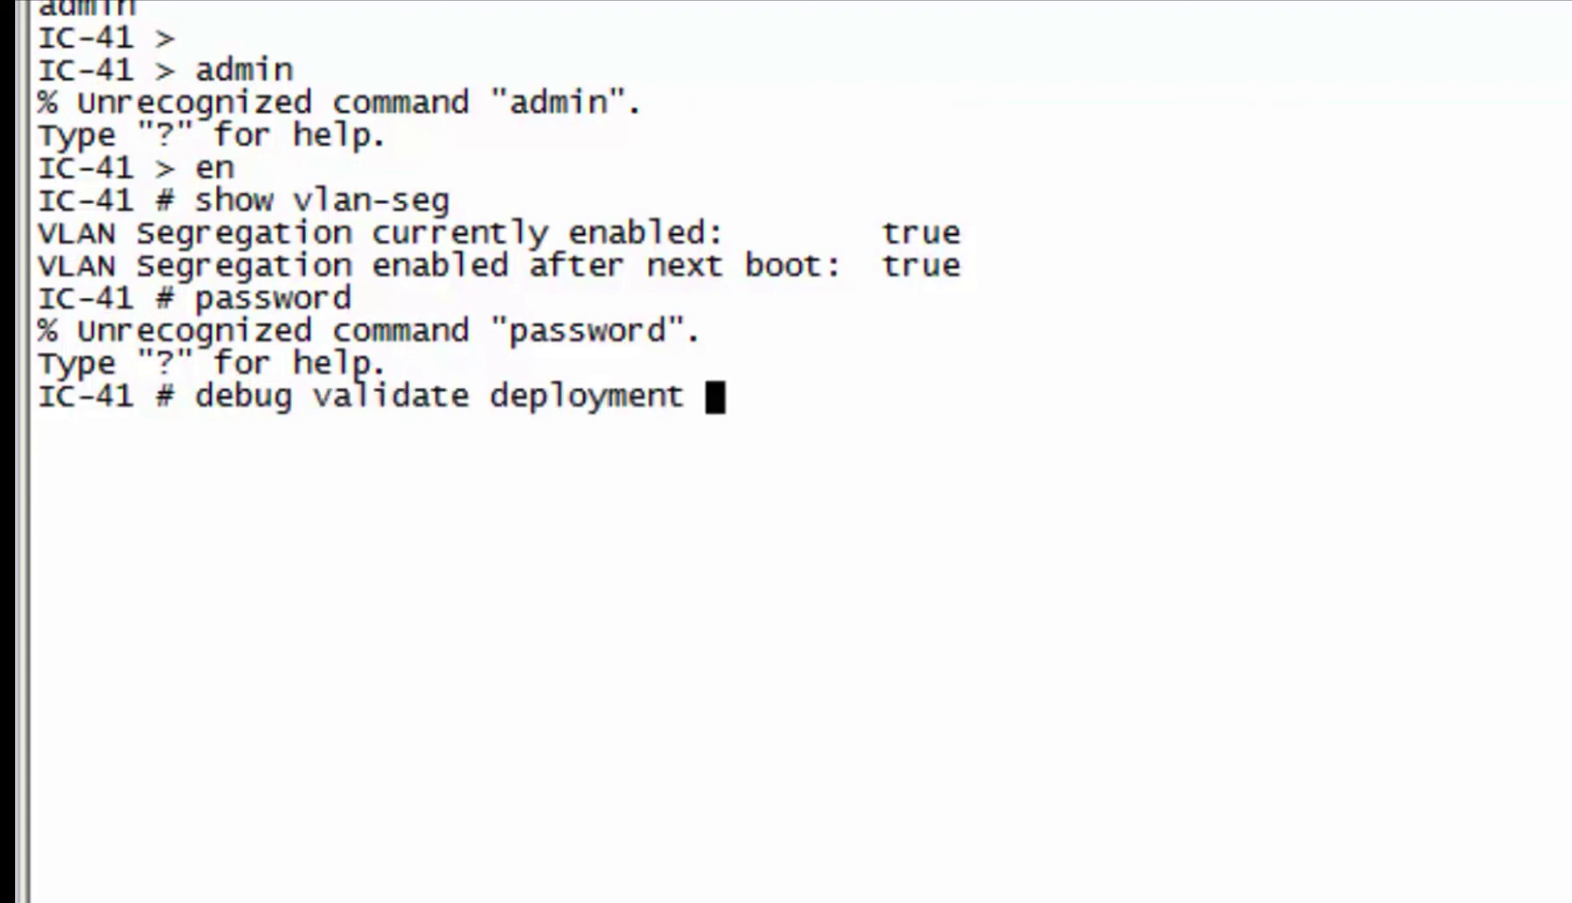
pyautogui.press('Return')
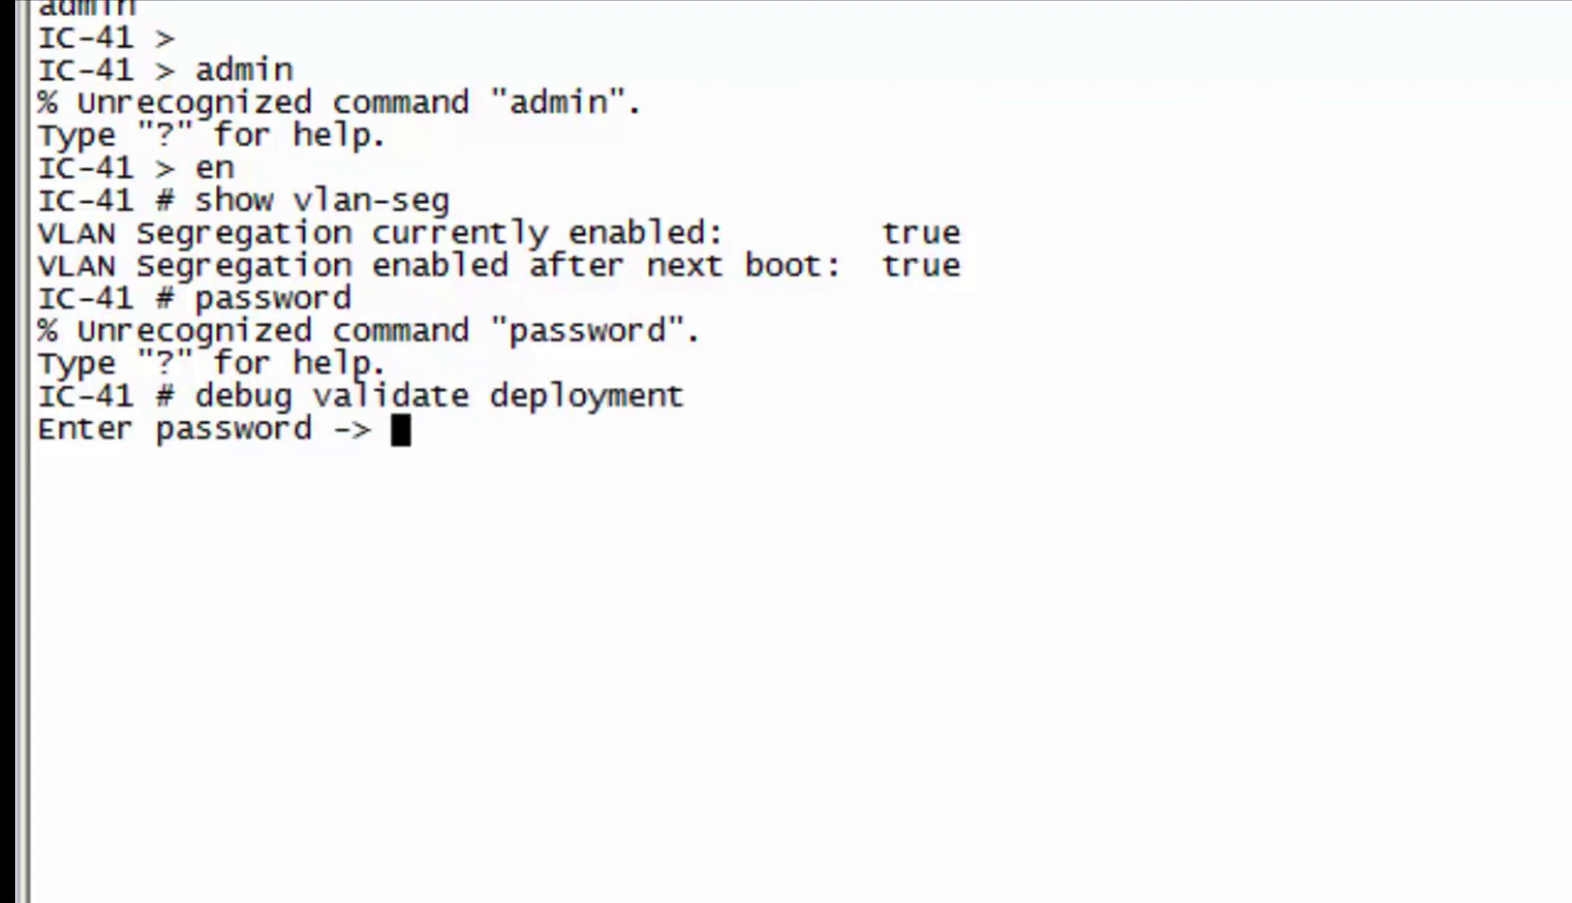
pyautogui.press('Return')
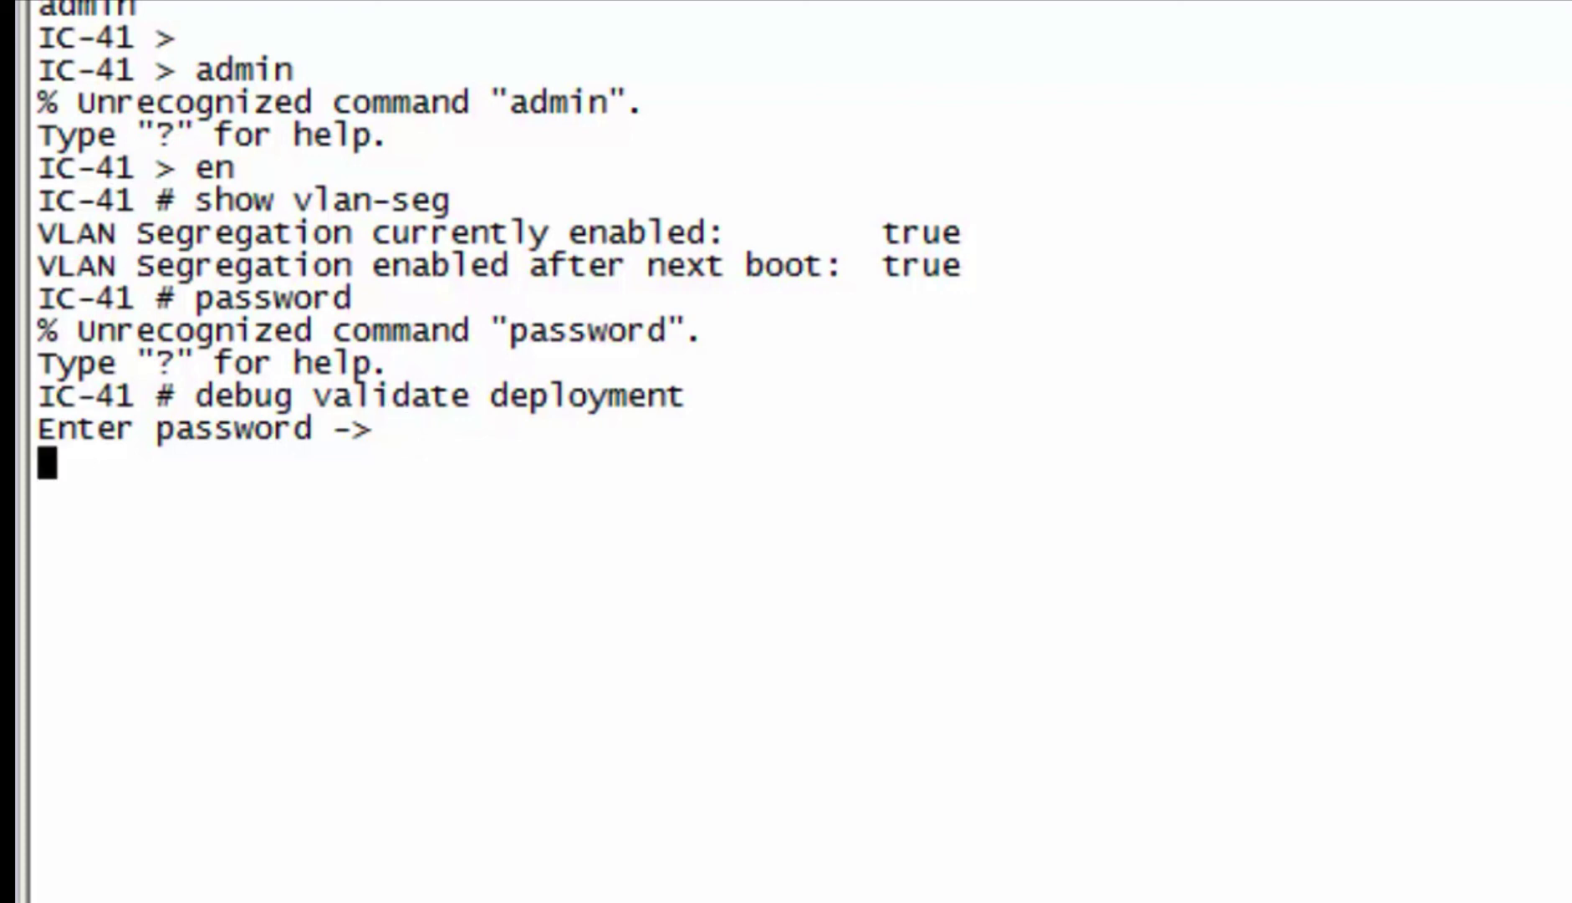
pyautogui.press('Return')
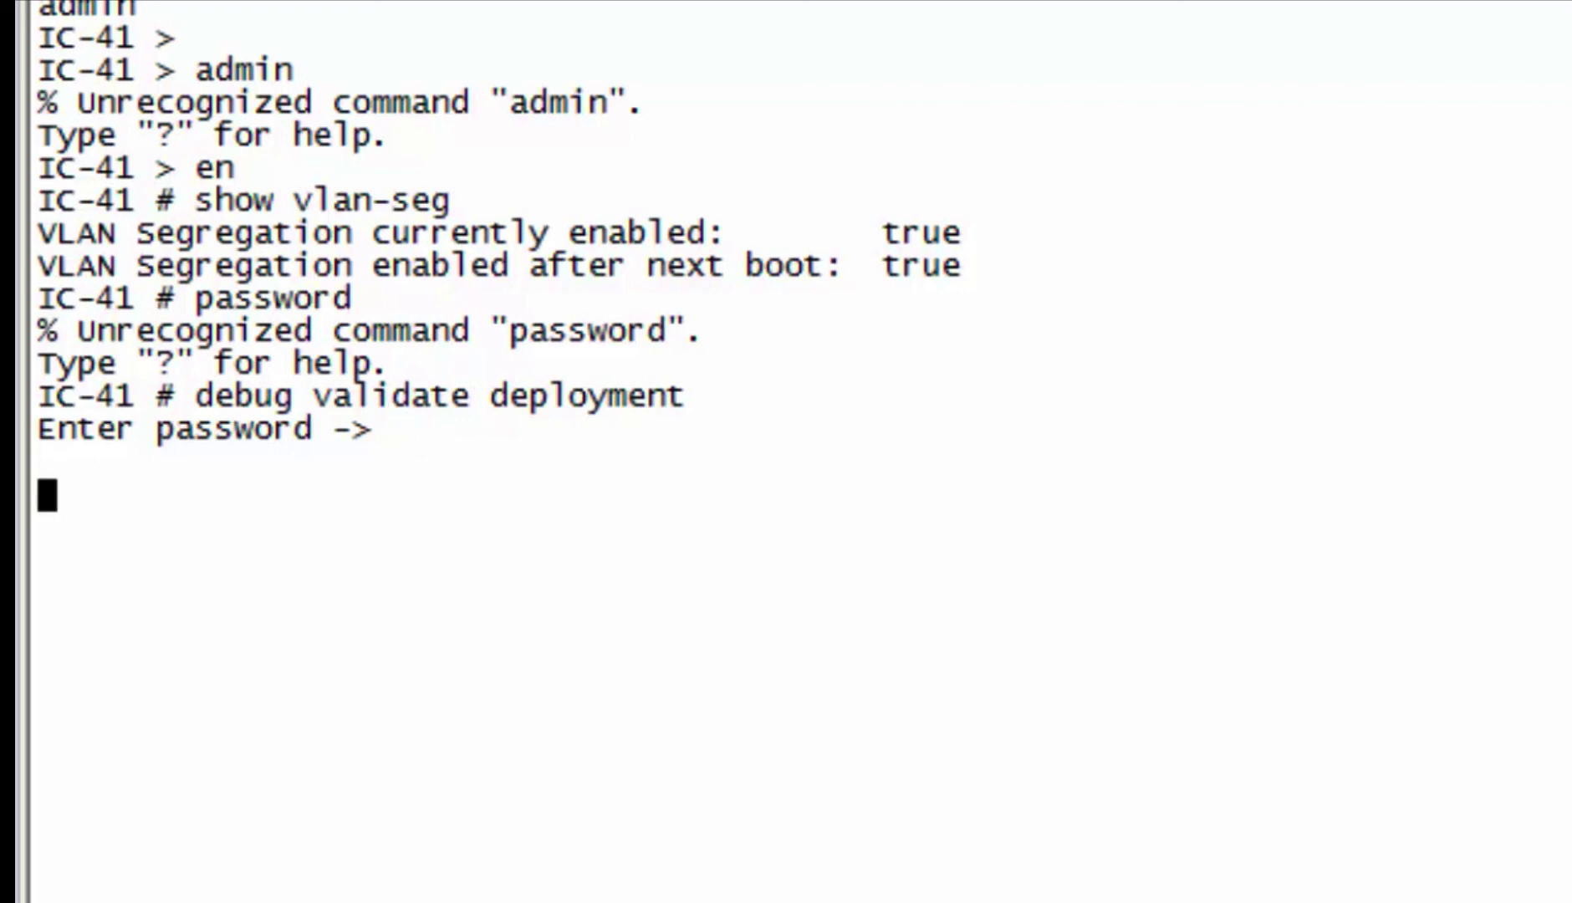